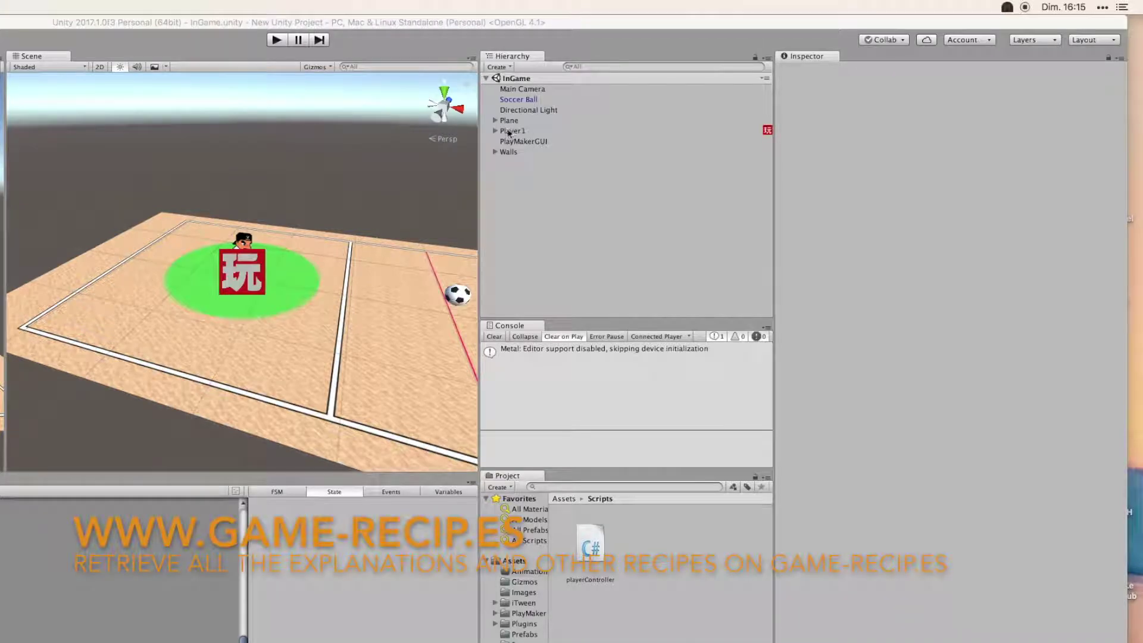
Step: Create an empty child object under Player1 and name it aim
{"action": "left_click", "coordinate": [494, 131]}
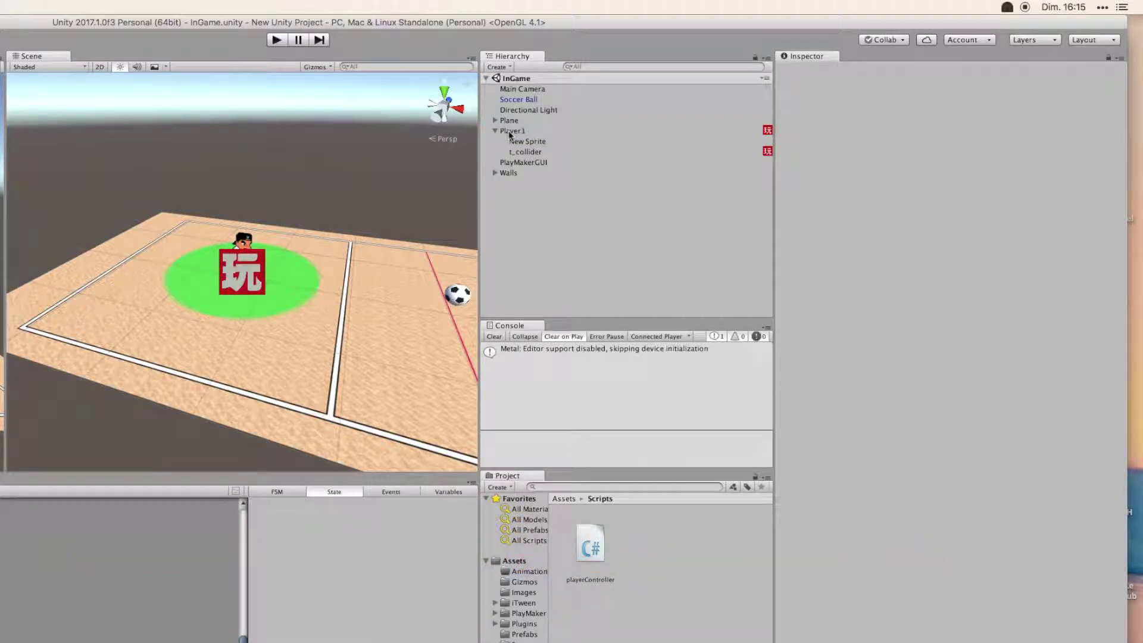
{"action": "left_click", "coordinate": [510, 133]}
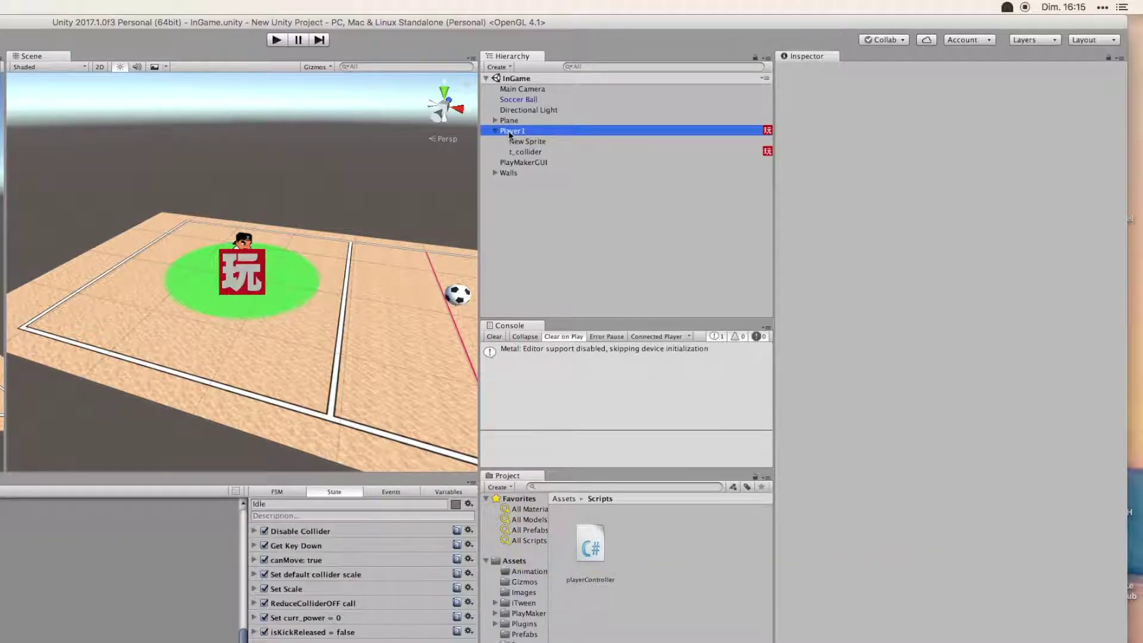
{"action": "right_click", "coordinate": [510, 133]}
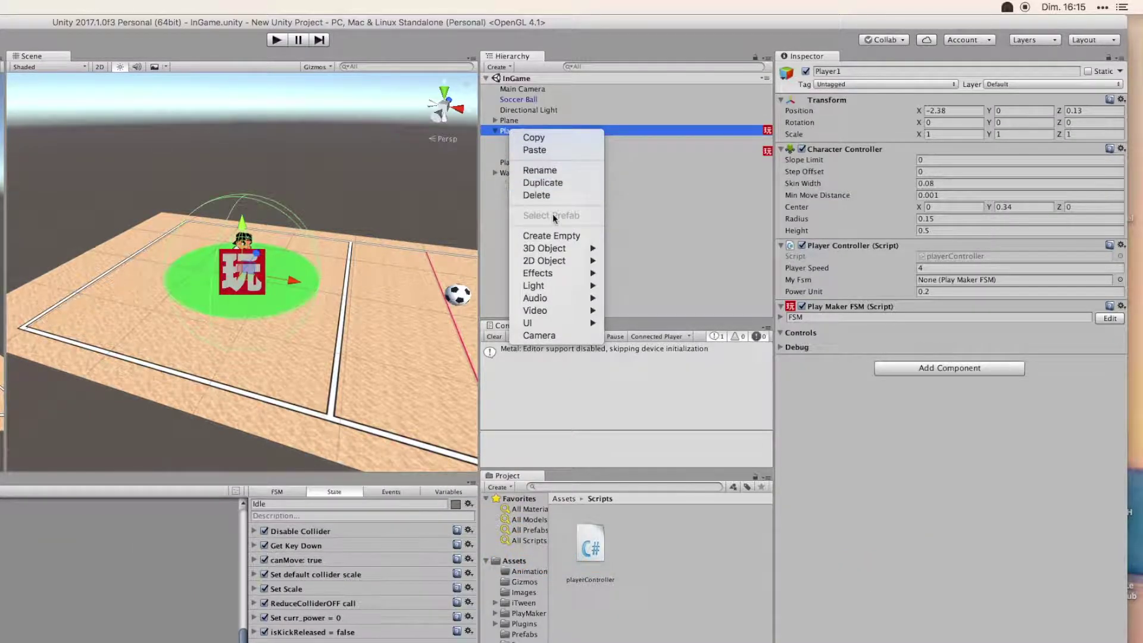
{"action": "left_click", "coordinate": [551, 236]}
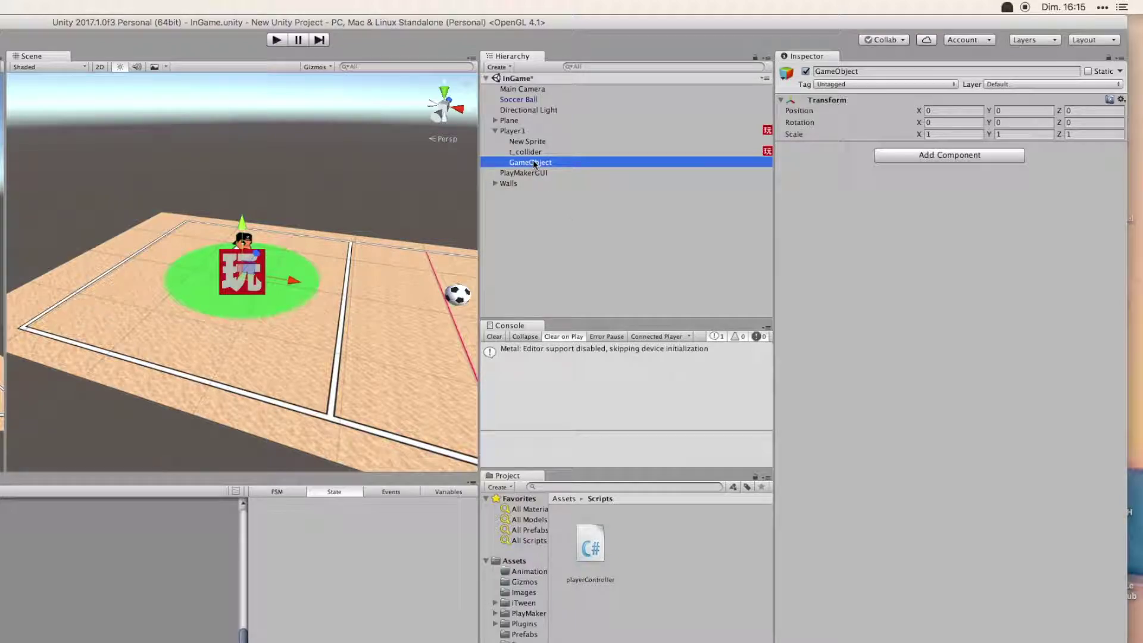
{"action": "left_click", "coordinate": [832, 72]}
{"action": "type", "text": "aim"}
{"action": "key", "text": "Return"}
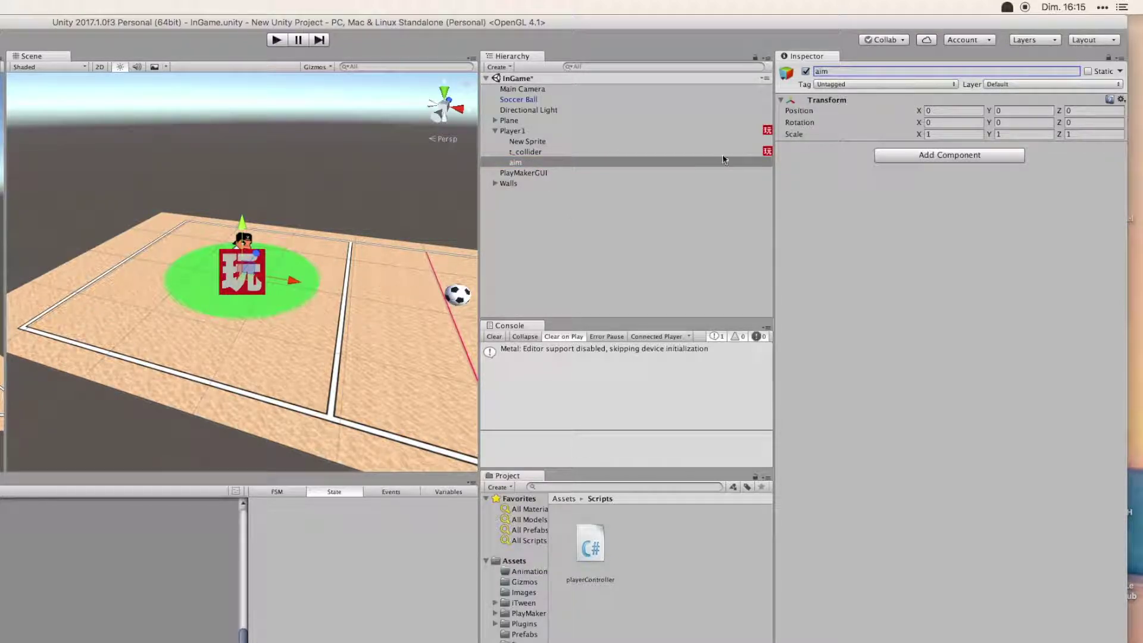
Step: Add a Sprite Renderer to aim, shift it to X 1.71, and assign the aim sprite
{"action": "left_click", "coordinate": [894, 160]}
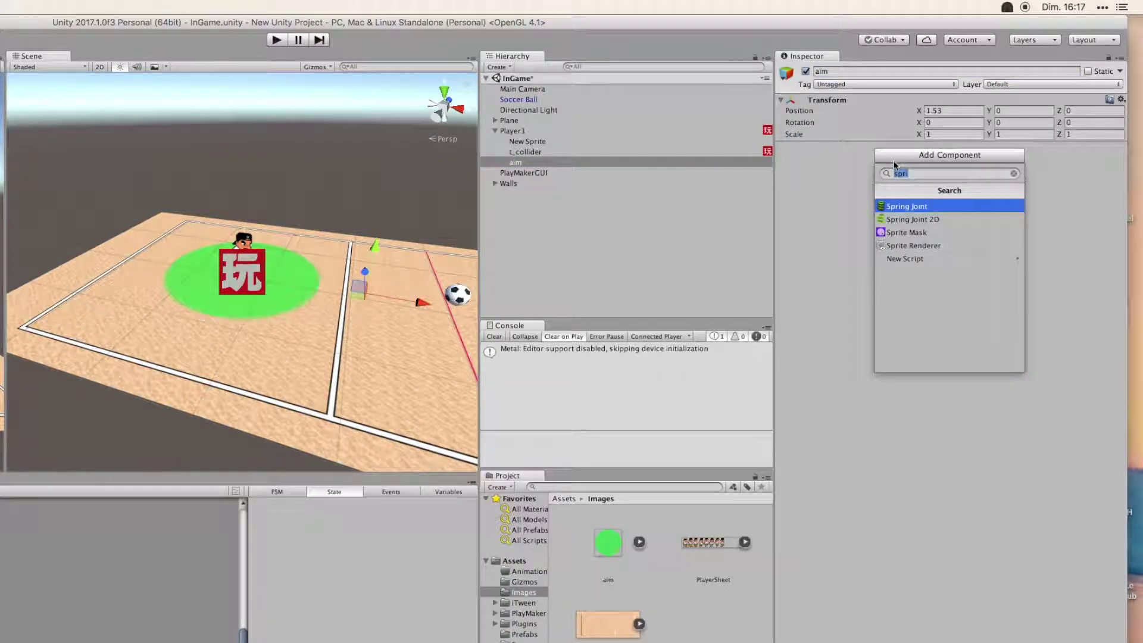
{"action": "left_click", "coordinate": [904, 244]}
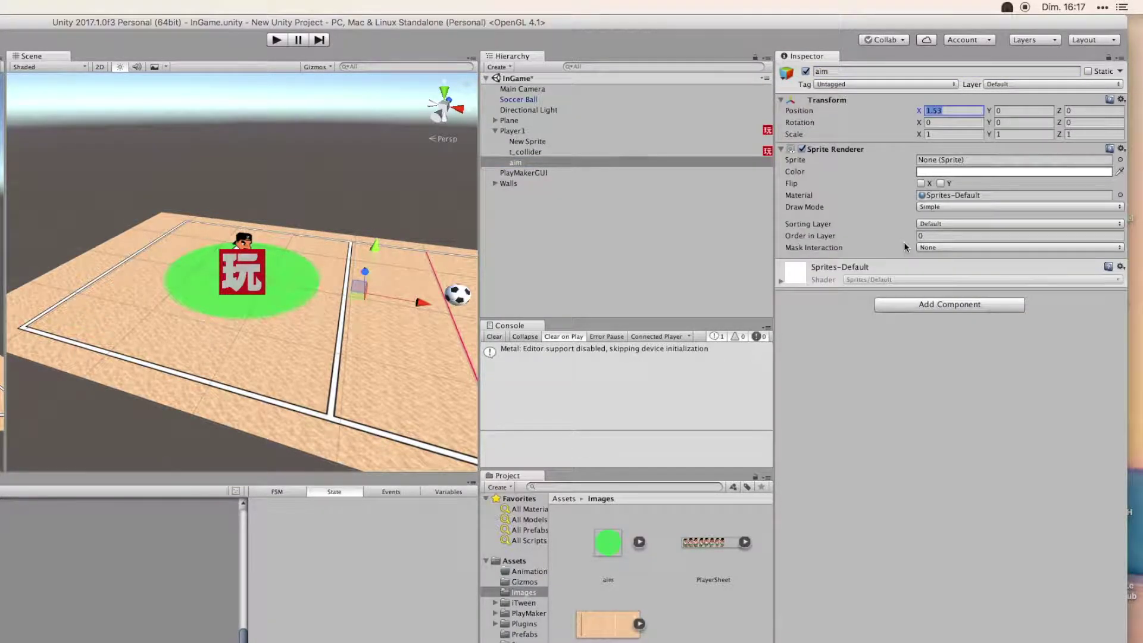
{"action": "left_click_drag", "start_coordinate": [922, 113], "coordinate": [921, 111]}
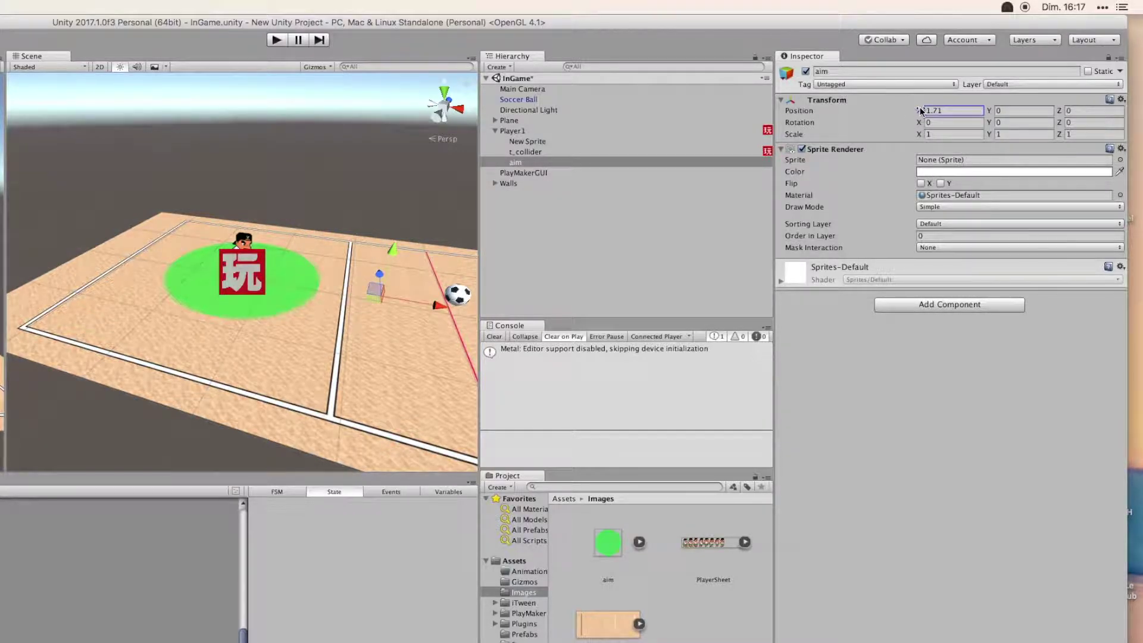
{"action": "left_click", "coordinate": [944, 160]}
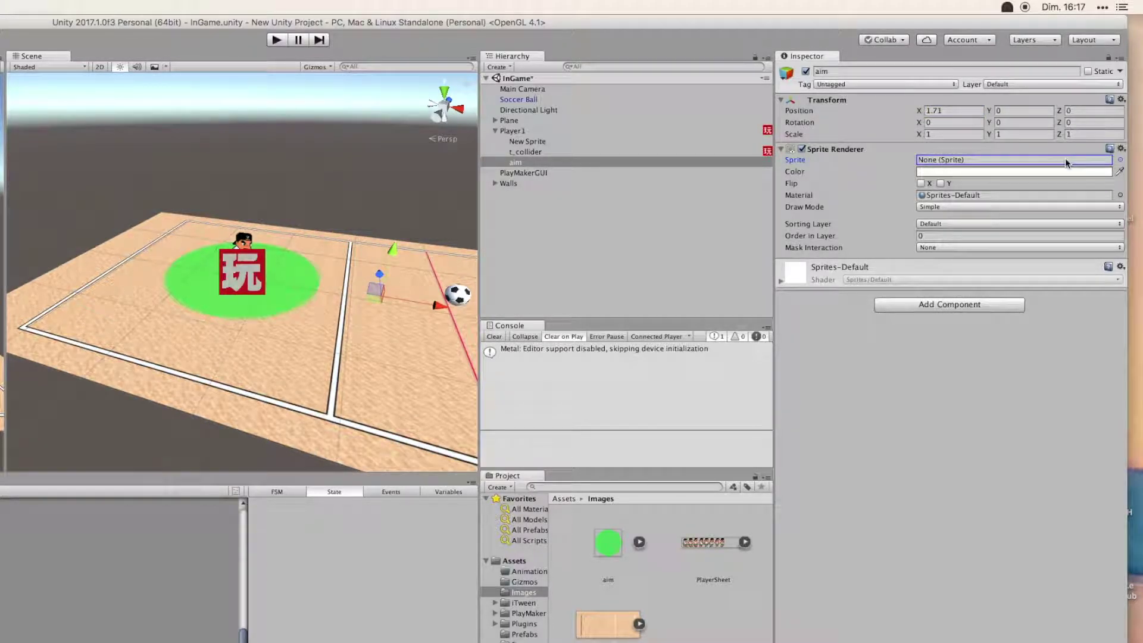
{"action": "left_click_drag", "start_coordinate": [607, 542], "coordinate": [929, 162]}
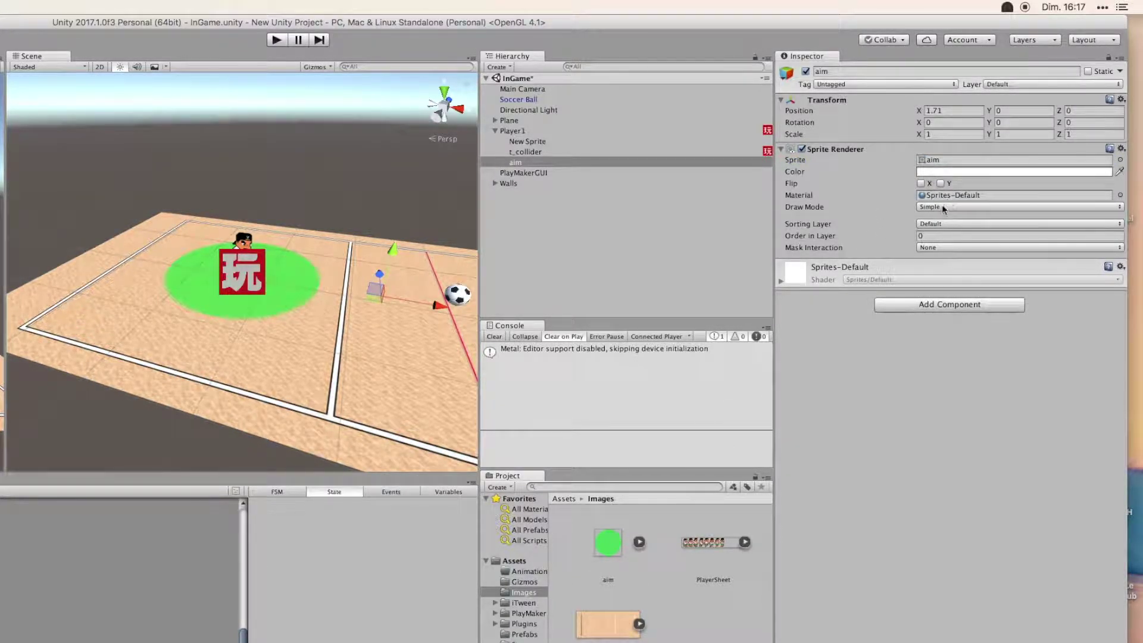
Step: Put the aim sprite on the Characters sorting layer, rotate it 90 on X, and move it further along X
{"action": "left_click", "coordinate": [943, 225]}
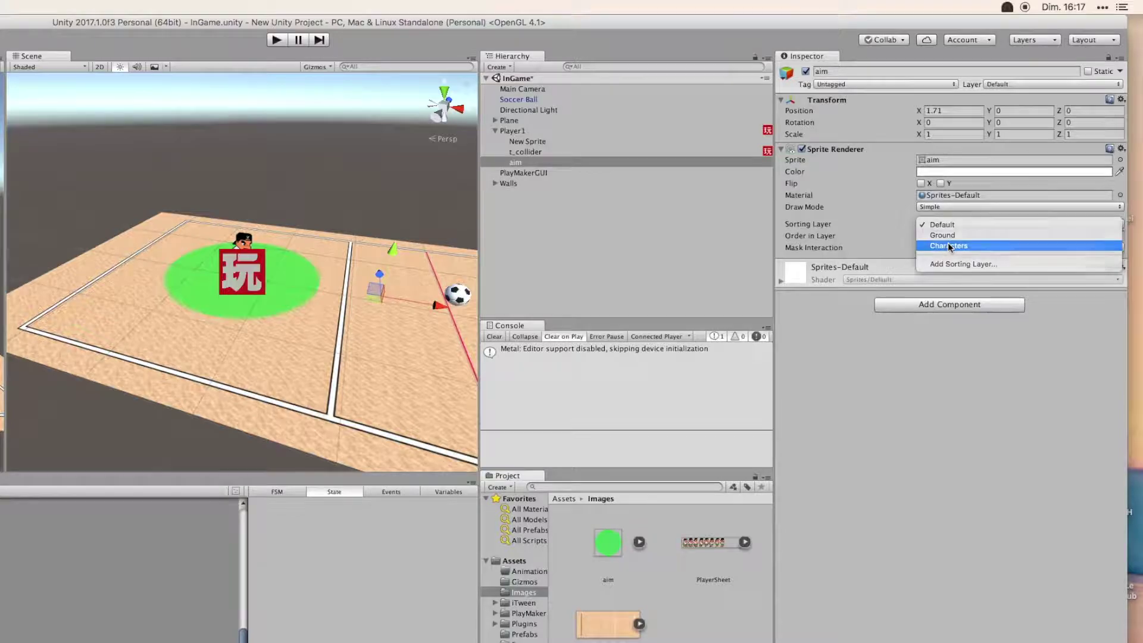
{"action": "left_click", "coordinate": [949, 246]}
{"action": "left_click", "coordinate": [944, 123]}
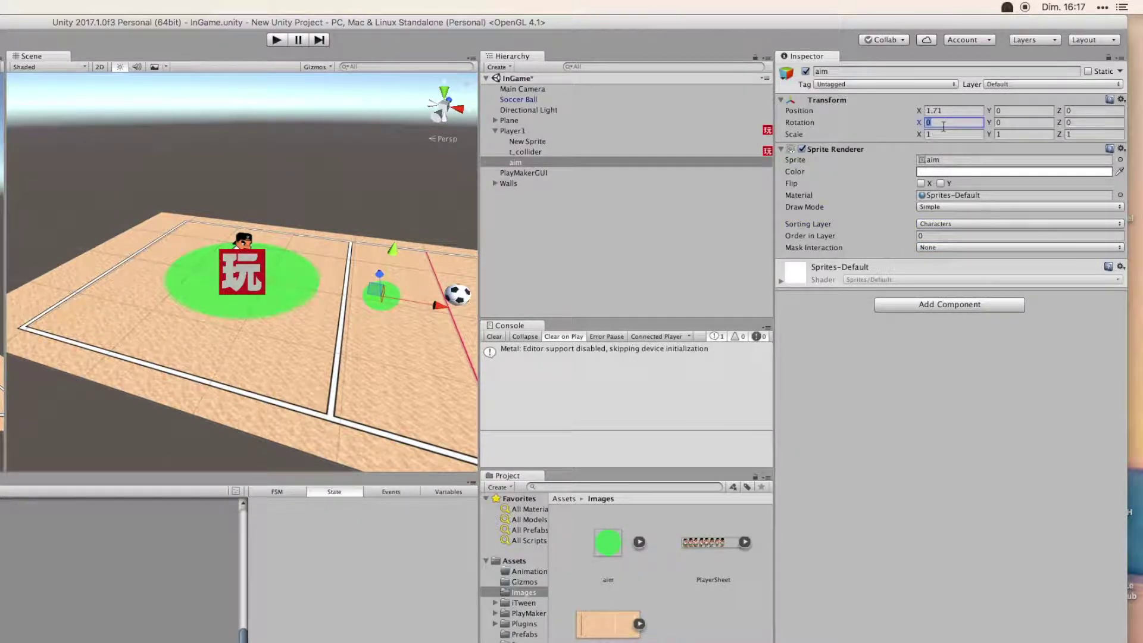
{"action": "type", "text": "90"}
{"action": "left_click", "coordinate": [515, 162]}
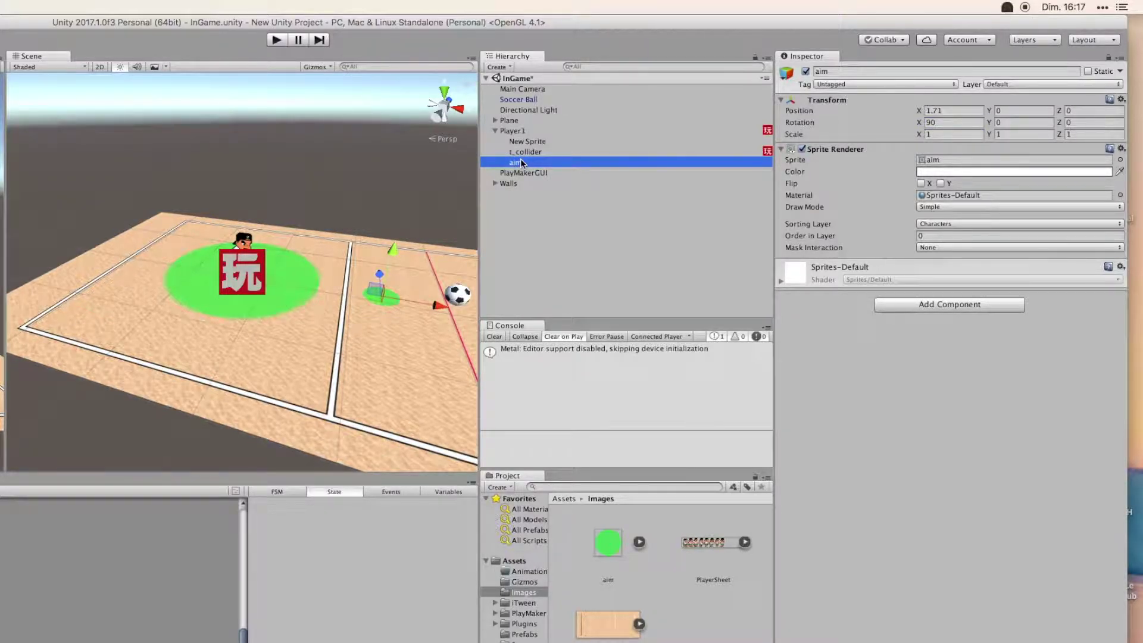
{"action": "left_click_drag", "start_coordinate": [924, 112], "coordinate": [947, 112]}
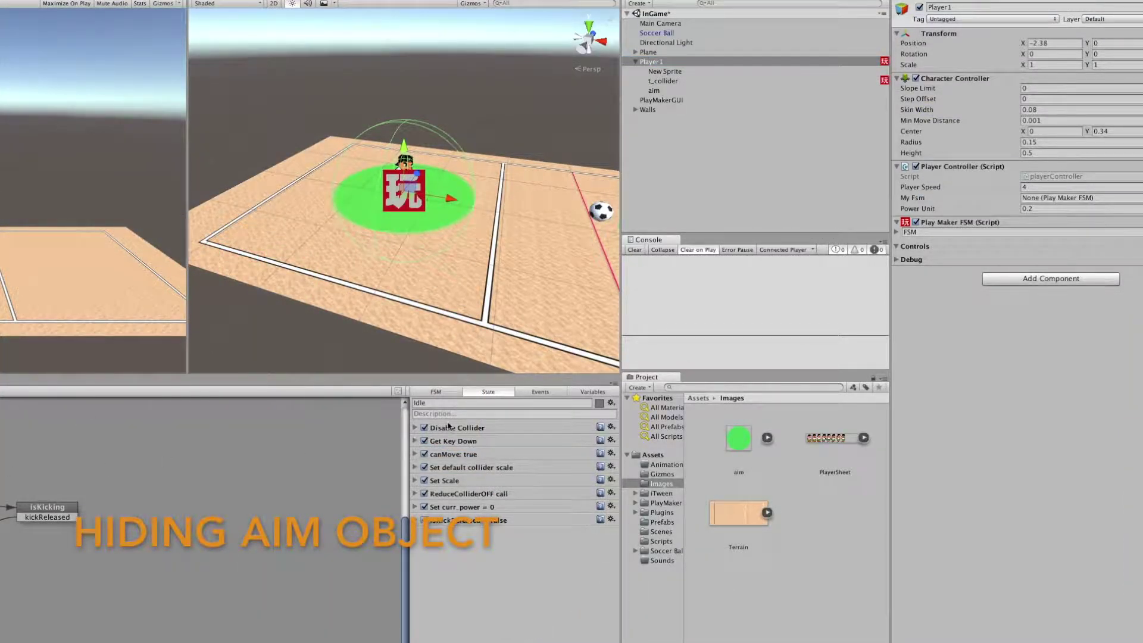
Step: Copy Idle's Disable Collider action and paste a duplicate after the original
{"action": "left_click", "coordinate": [453, 429]}
{"action": "left_click", "coordinate": [415, 428]}
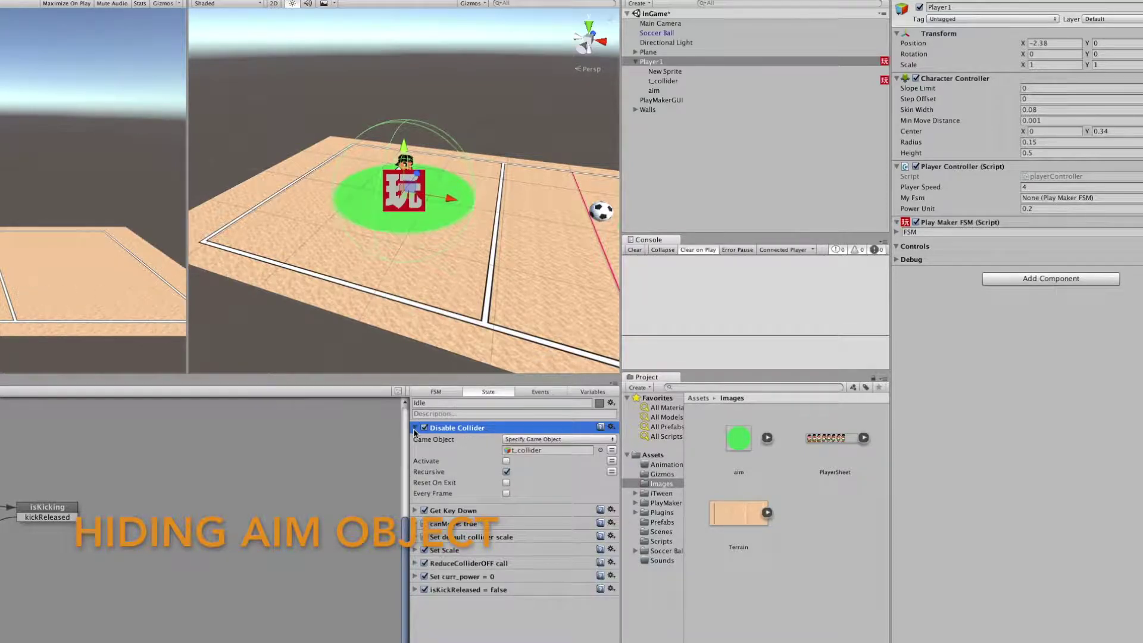
{"action": "left_click", "coordinate": [415, 429]}
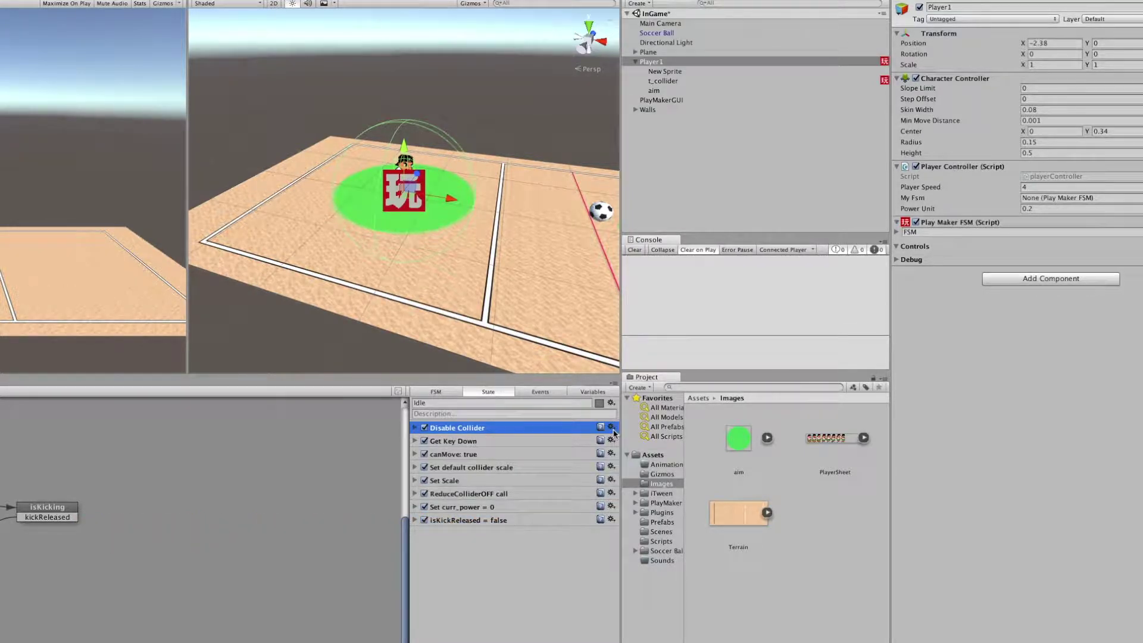
{"action": "left_click", "coordinate": [612, 428]}
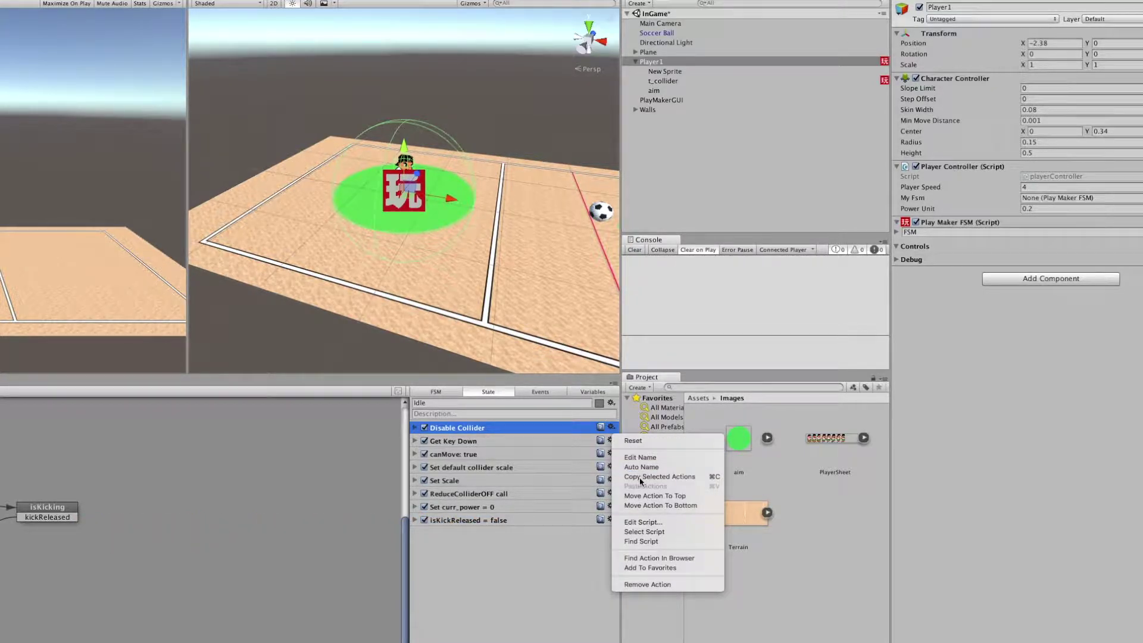
{"action": "left_click", "coordinate": [641, 461]}
{"action": "left_click", "coordinate": [613, 428]}
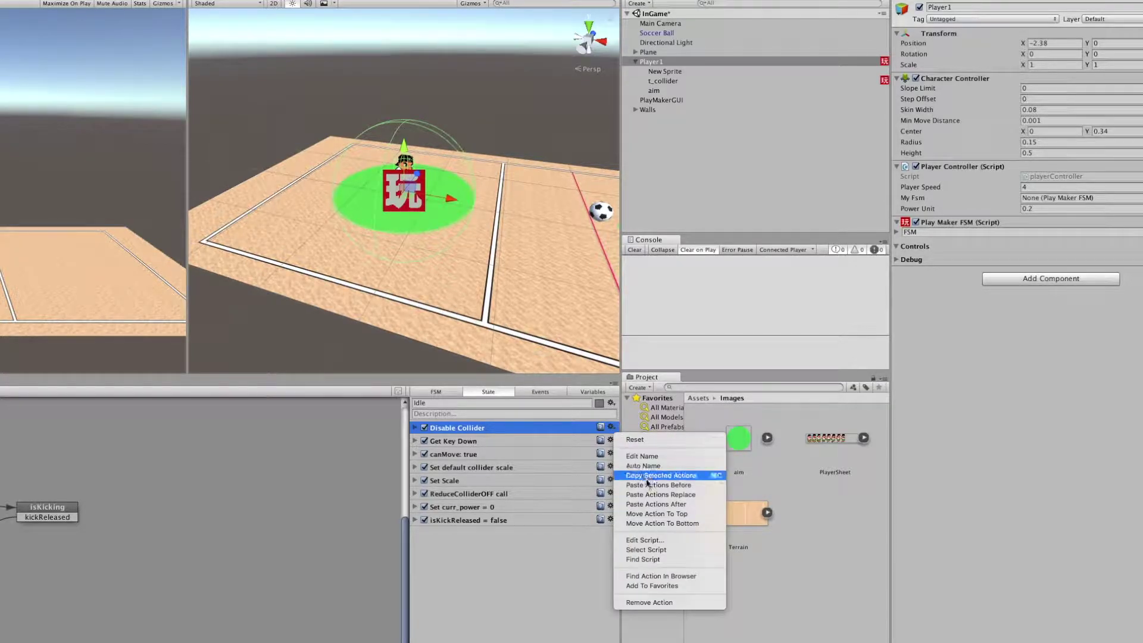
{"action": "left_click", "coordinate": [656, 505]}
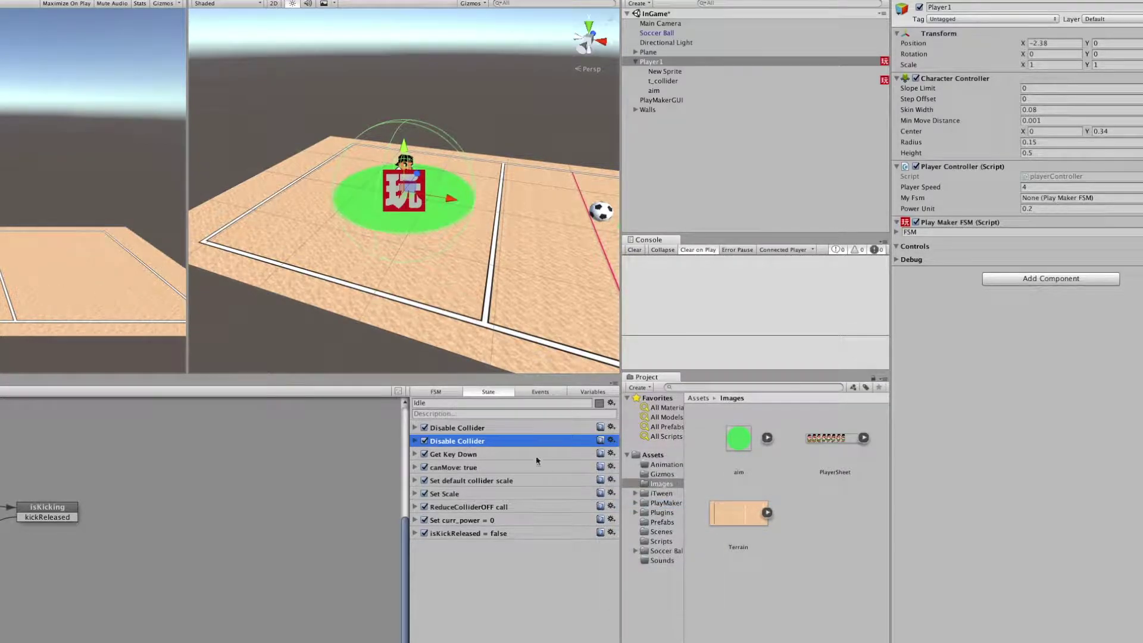
Step: Target the duplicate at the aim object, rename it Disable Aim, and run the game
{"action": "left_click", "coordinate": [416, 442]}
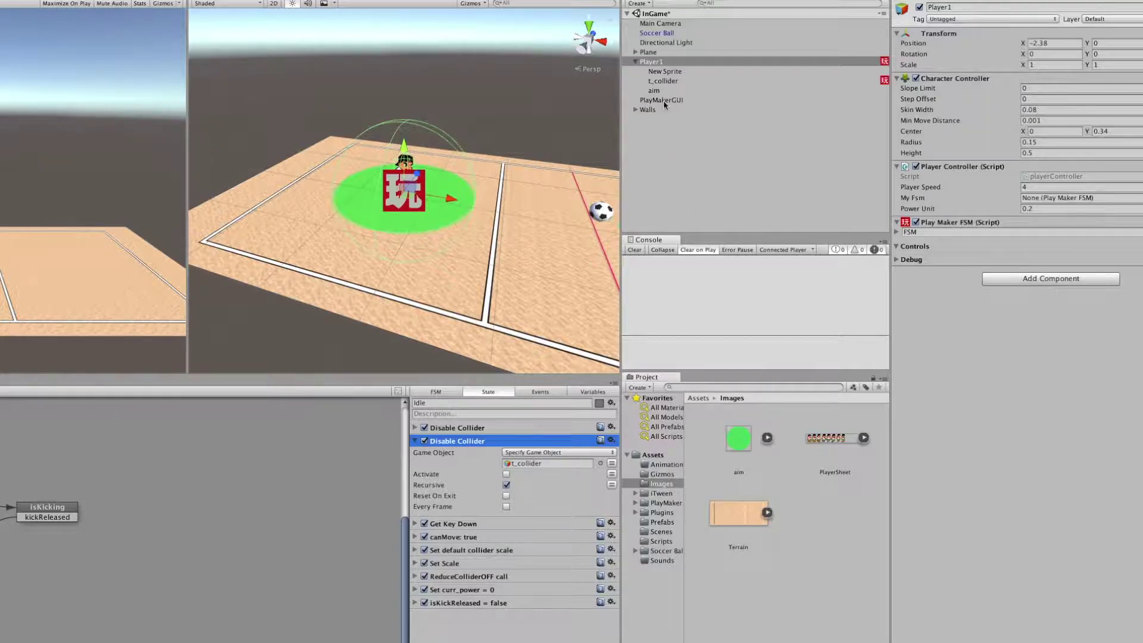
{"action": "left_click_drag", "start_coordinate": [655, 92], "coordinate": [530, 465]}
{"action": "double_click", "coordinate": [493, 440]}
{"action": "type", "text": "Aim"}
{"action": "left_click_drag", "start_coordinate": [433, 440], "coordinate": [465, 440]}
{"action": "left_click", "coordinate": [465, 441]}
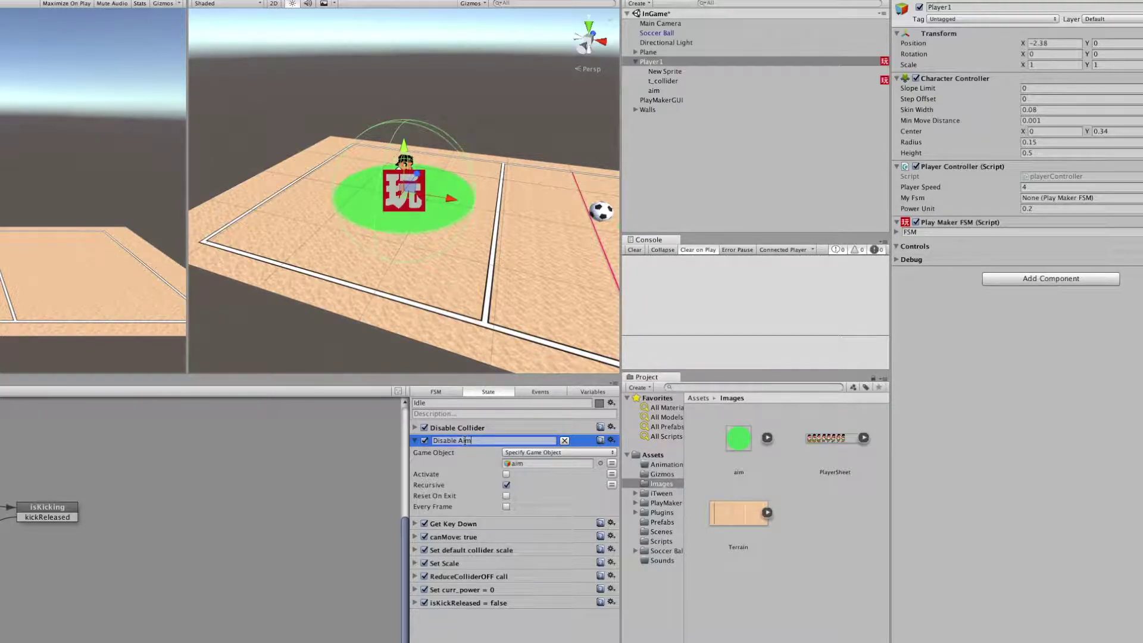
{"action": "key", "text": "Return"}
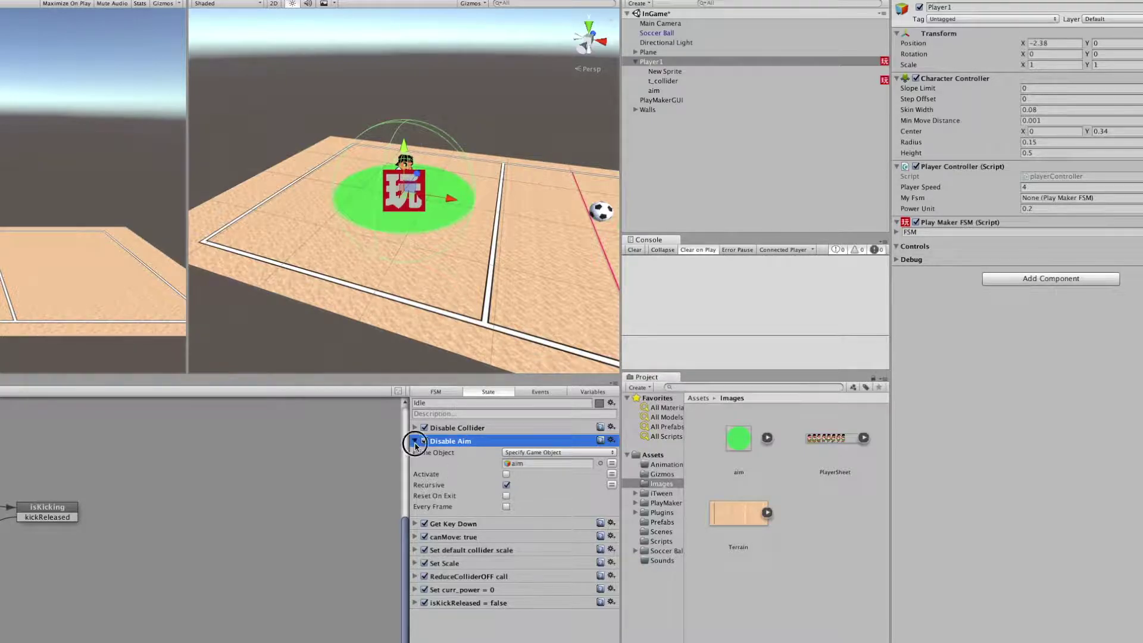
{"action": "left_click", "coordinate": [415, 440]}
{"action": "left_click", "coordinate": [553, 28]}
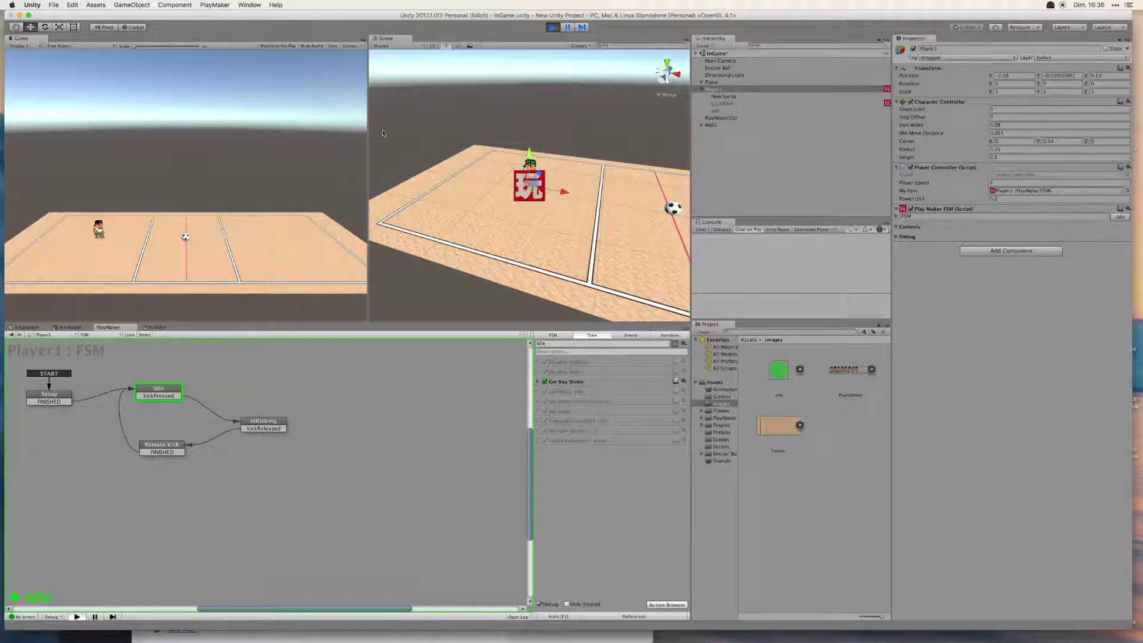
Step: Stop the game and add a new FSM state named Init Aim
{"action": "left_click", "coordinate": [553, 28]}
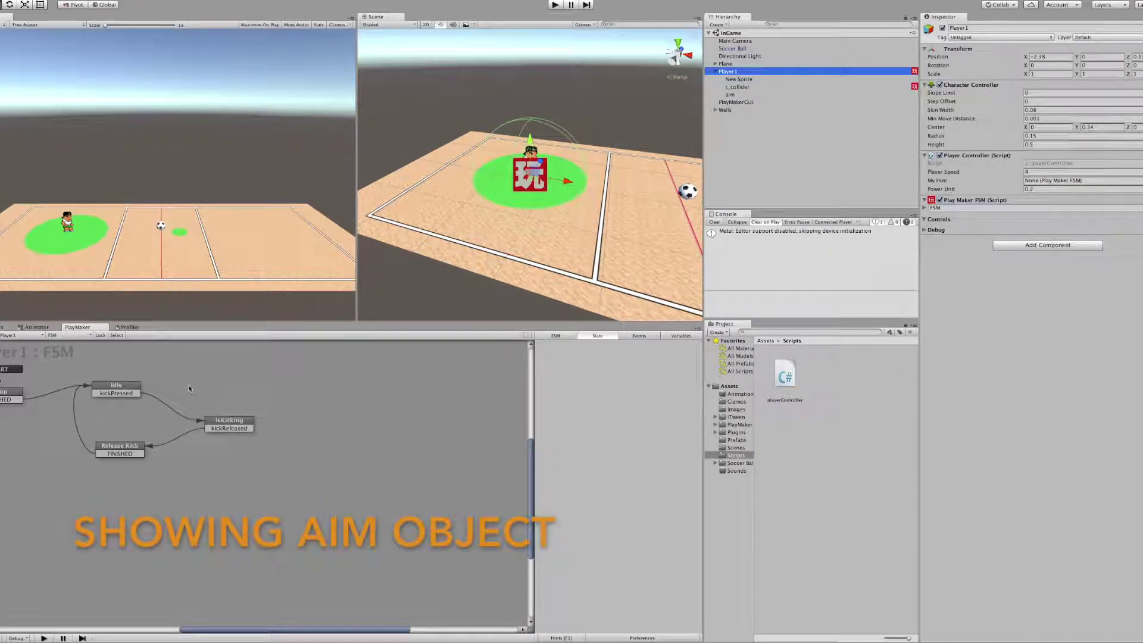
{"action": "right_click", "coordinate": [226, 385]}
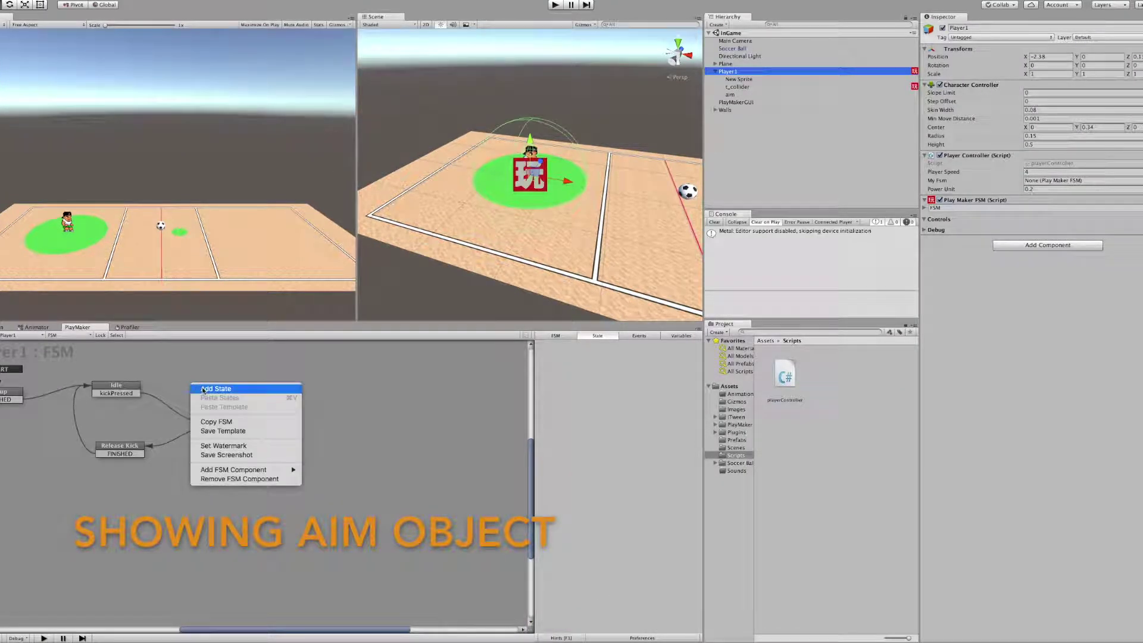
{"action": "left_click", "coordinate": [203, 389]}
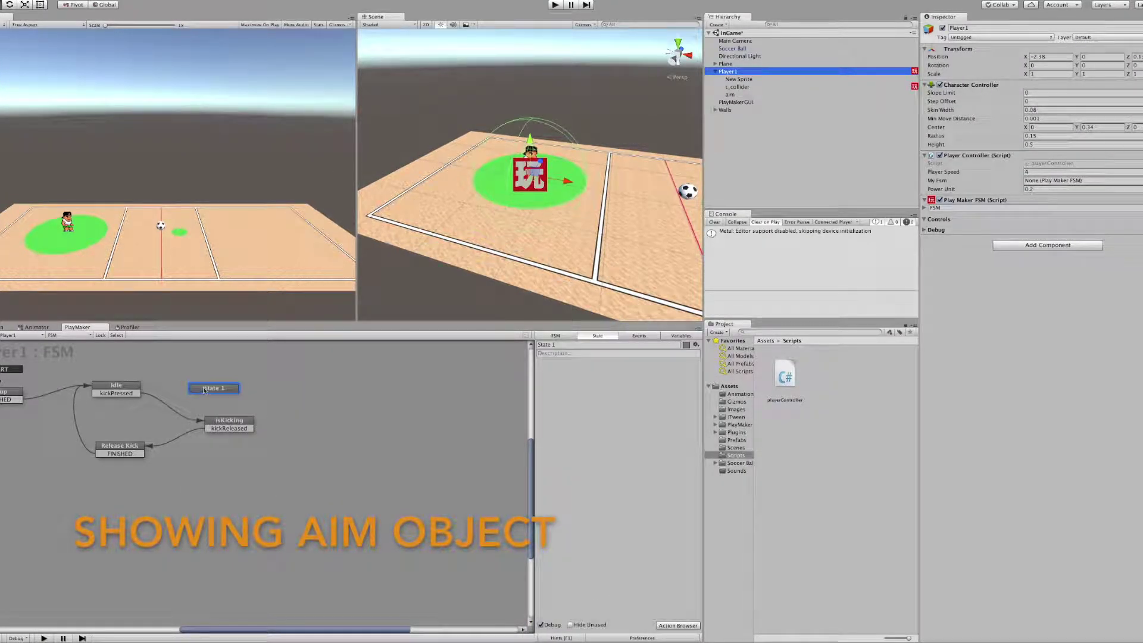
{"action": "left_click_drag", "start_coordinate": [553, 344], "coordinate": [562, 344]}
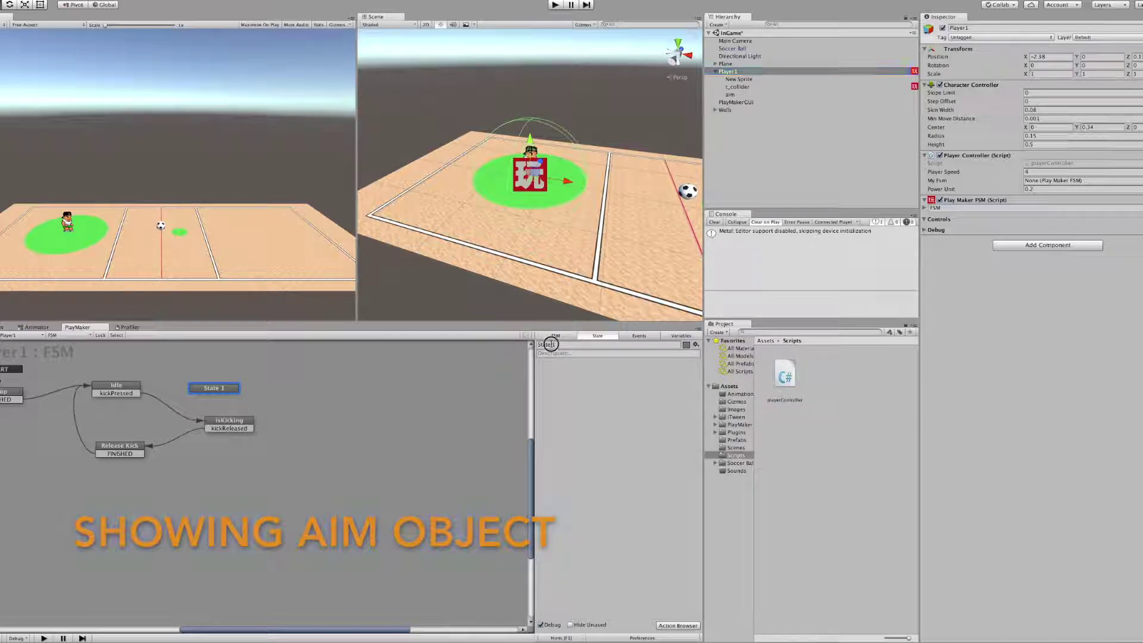
{"action": "left_click", "coordinate": [562, 344]}
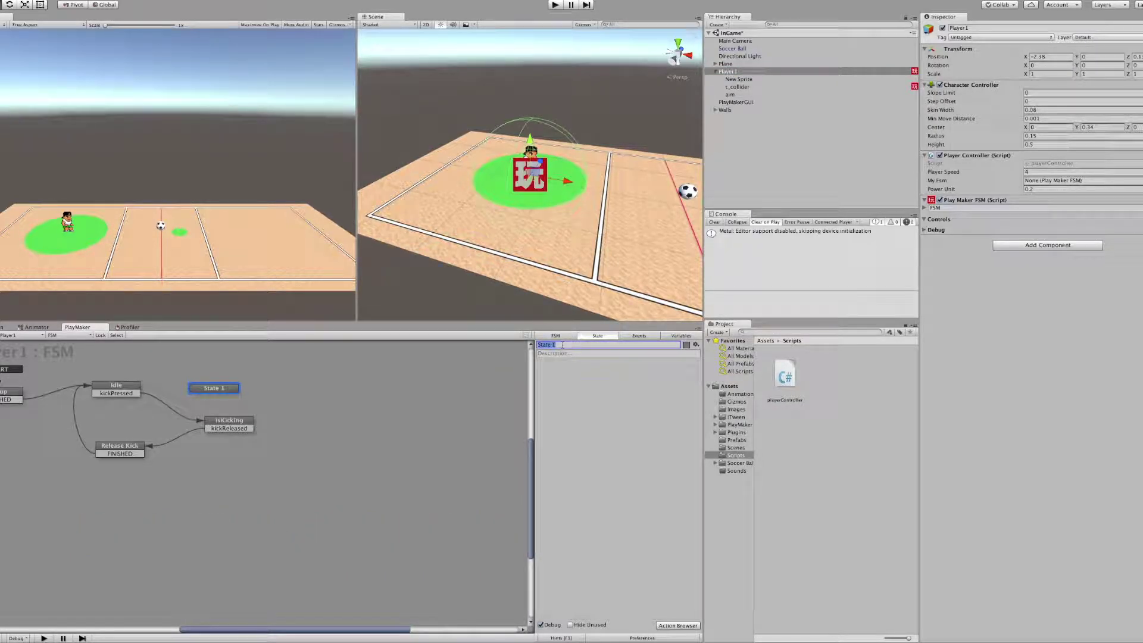
{"action": "type", "text": "Init Aim"}
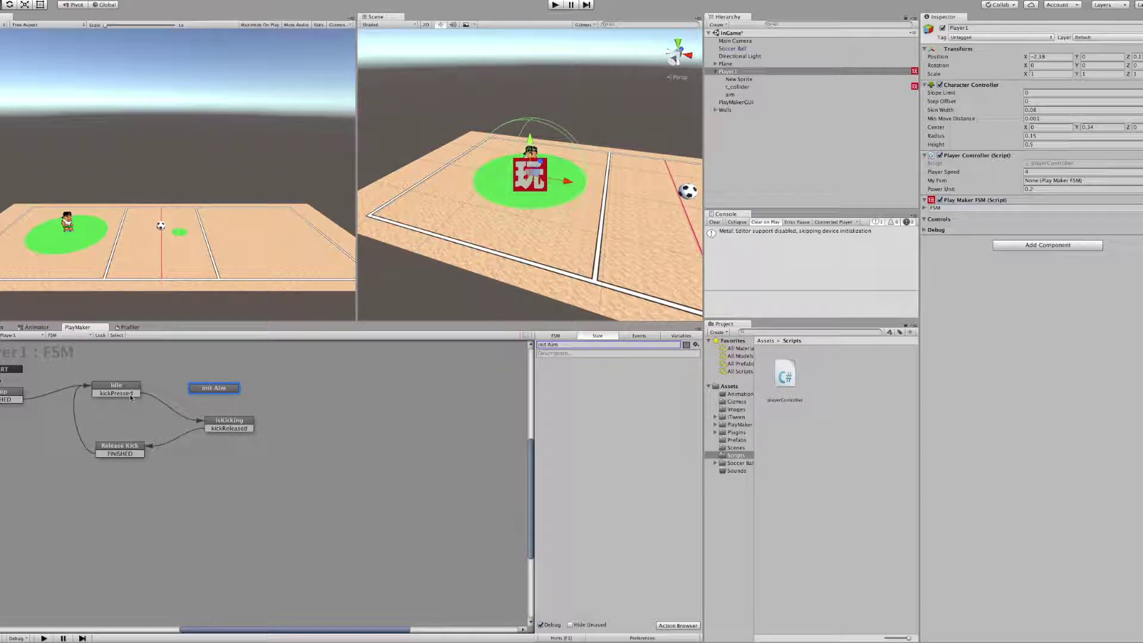
Step: Route Idle's kickPressed transition to Init Aim and reposition the Release Kick and isKicking states
{"action": "left_click_drag", "start_coordinate": [130, 394], "coordinate": [193, 389]}
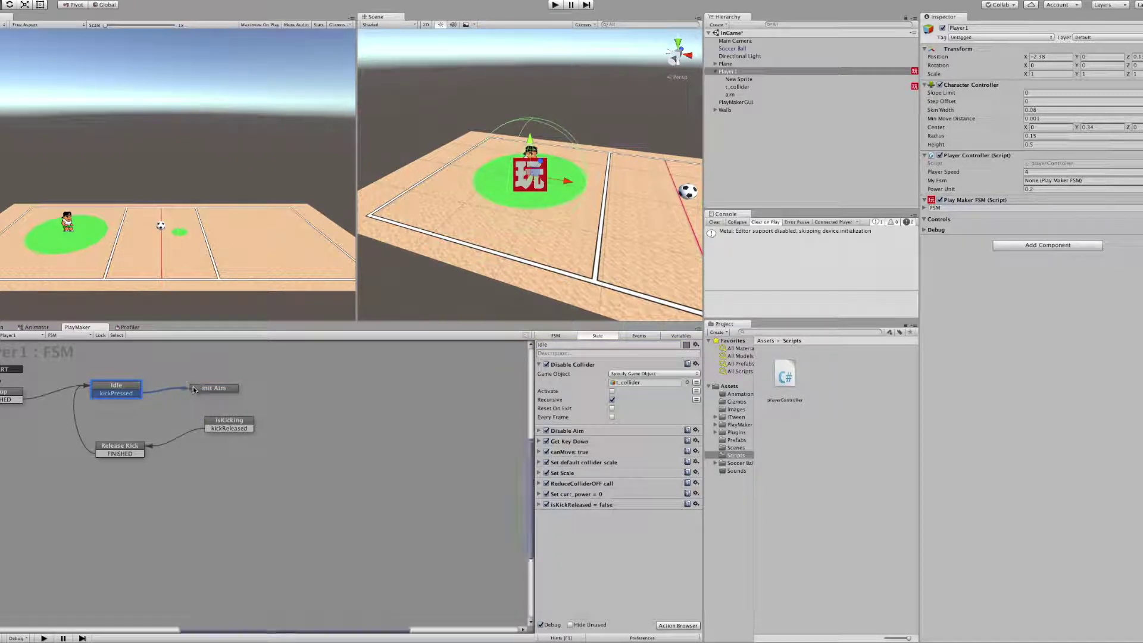
{"action": "left_click_drag", "start_coordinate": [119, 446], "coordinate": [125, 453]}
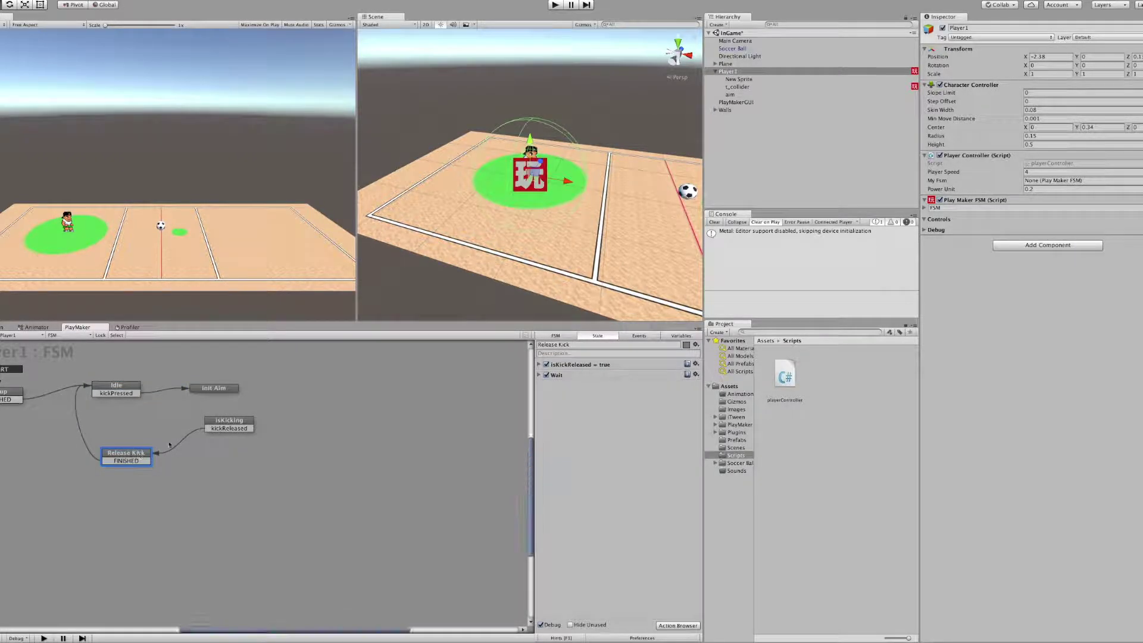
{"action": "left_click_drag", "start_coordinate": [225, 420], "coordinate": [210, 450]}
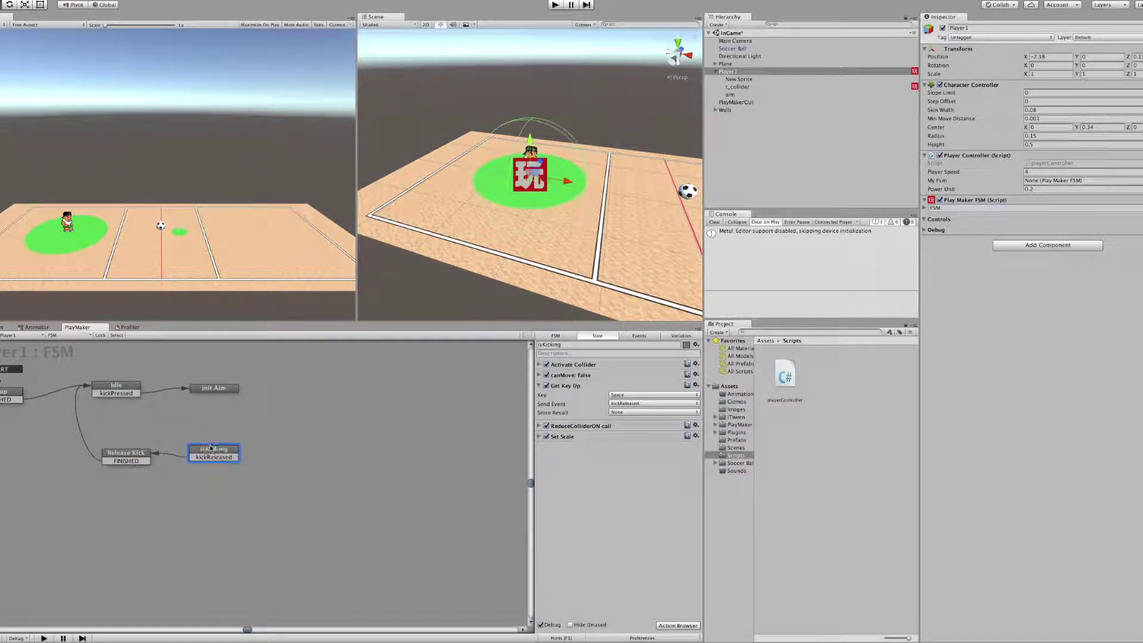
{"action": "left_click", "coordinate": [234, 390]}
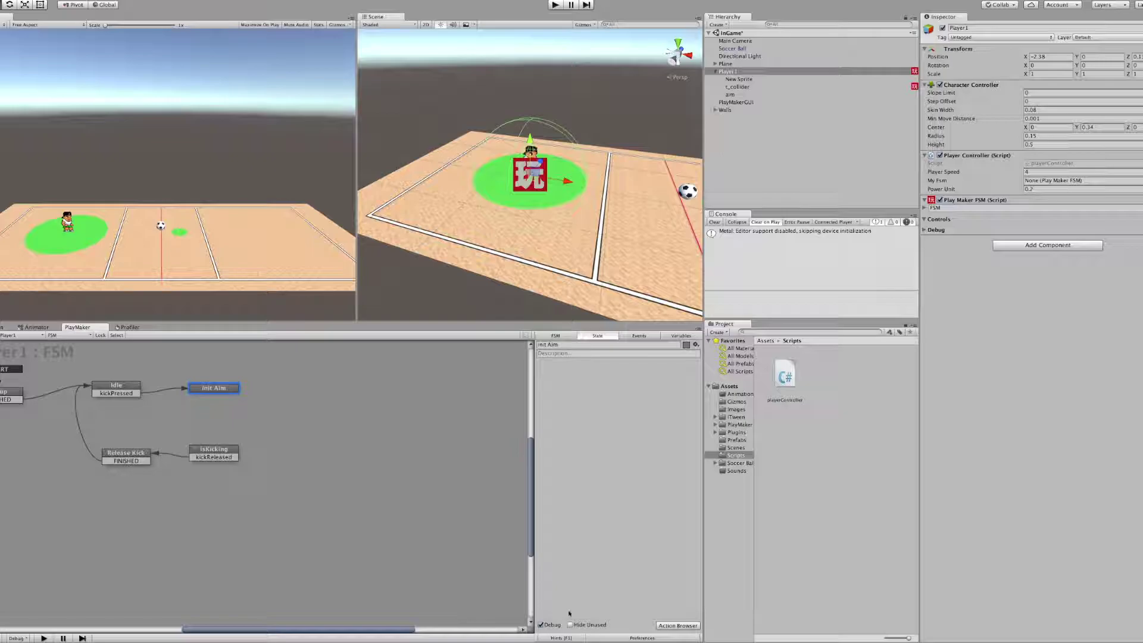
Step: Add an Activate Game Object action to Init Aim, targeting the aim object
{"action": "left_click", "coordinate": [678, 625]}
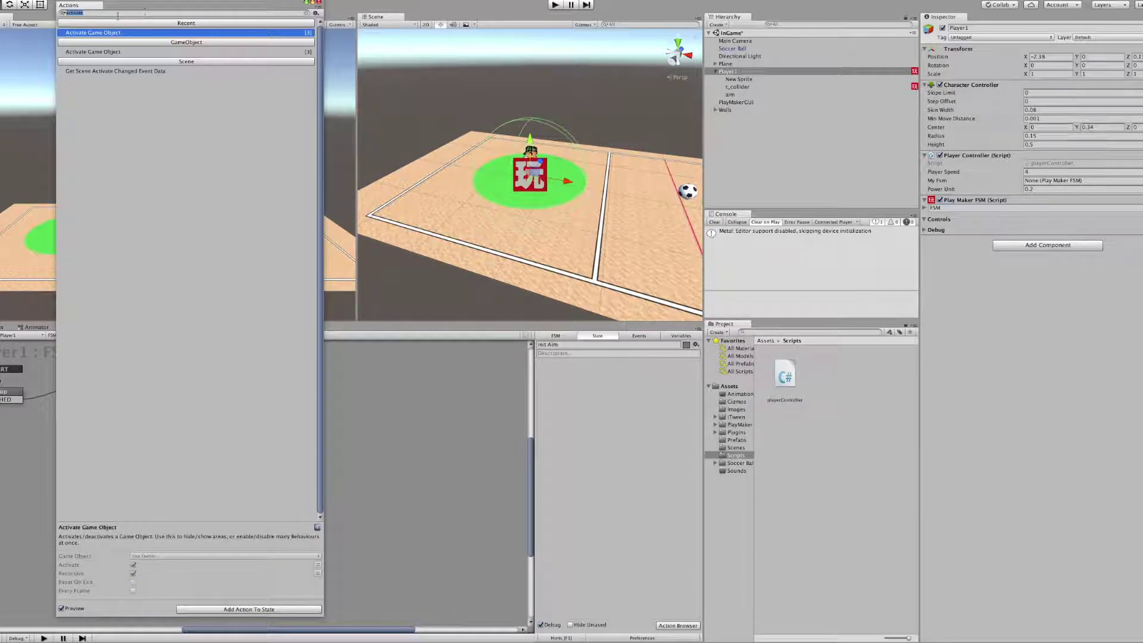
{"action": "type", "text": "activa"}
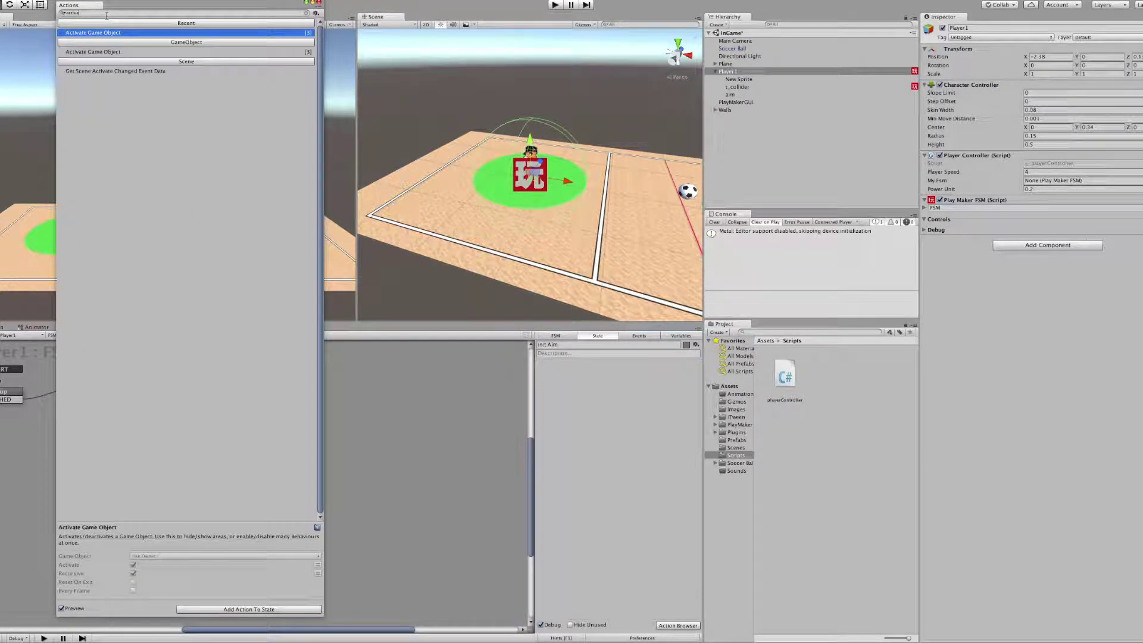
{"action": "type", "text": "te"}
{"action": "double_click", "coordinate": [89, 51]}
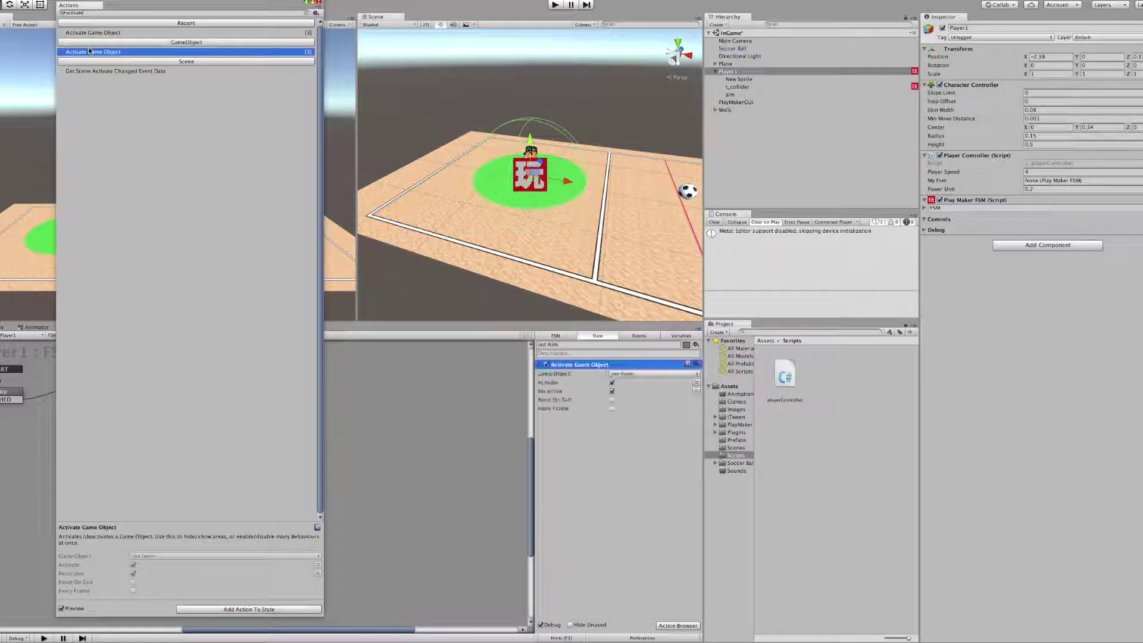
{"action": "left_click", "coordinate": [655, 375]}
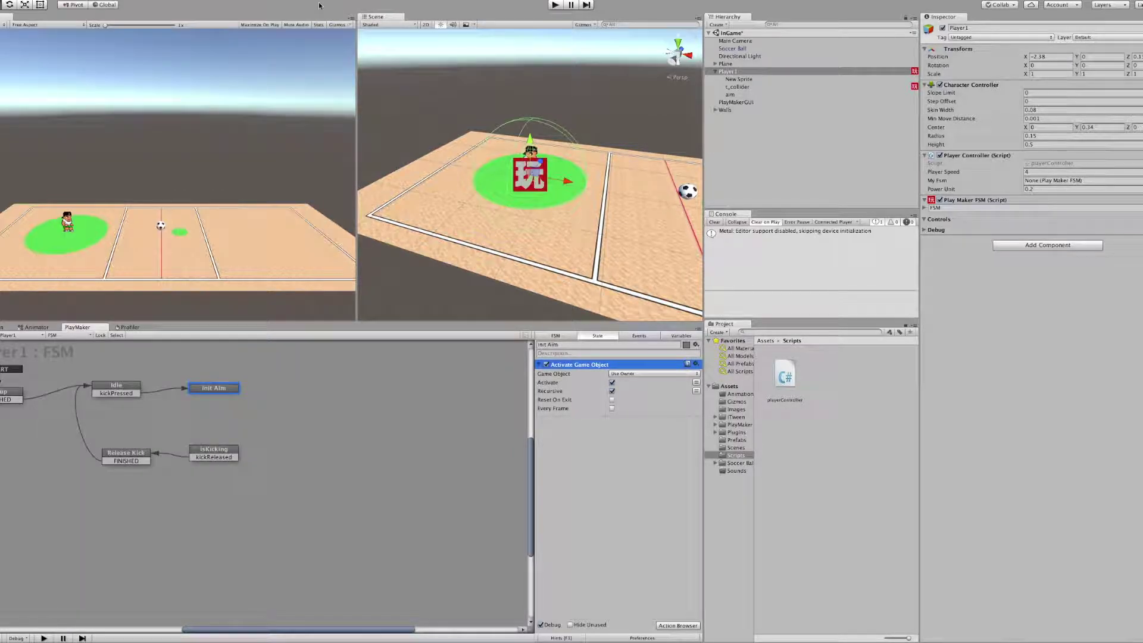
{"action": "left_click", "coordinate": [633, 373]}
{"action": "left_click", "coordinate": [644, 383]}
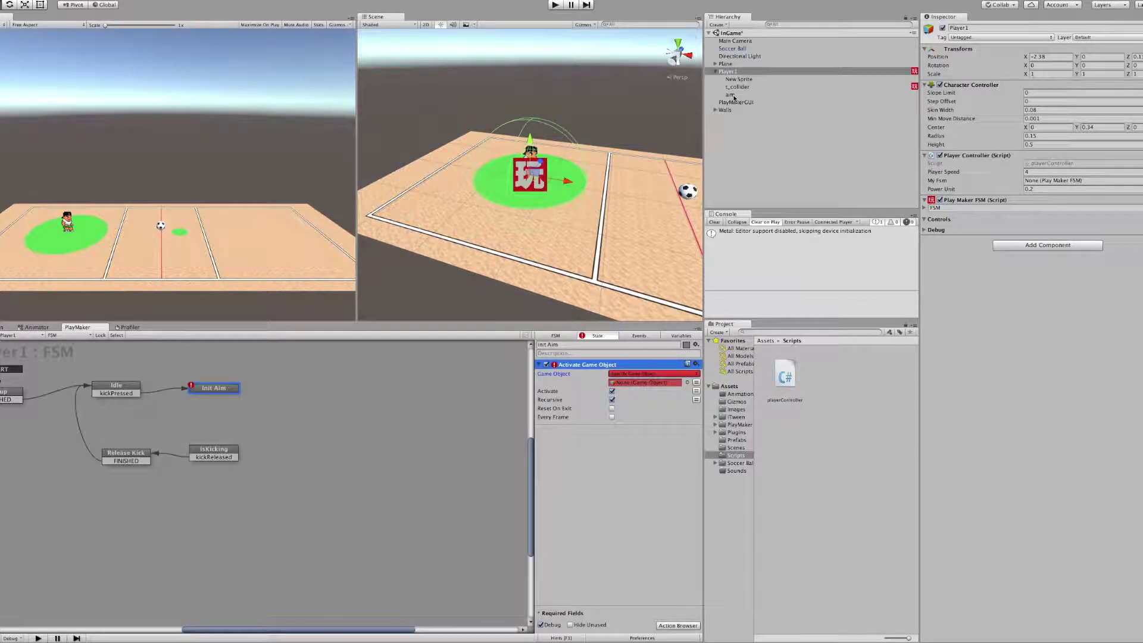
{"action": "left_click_drag", "start_coordinate": [734, 98], "coordinate": [635, 387]}
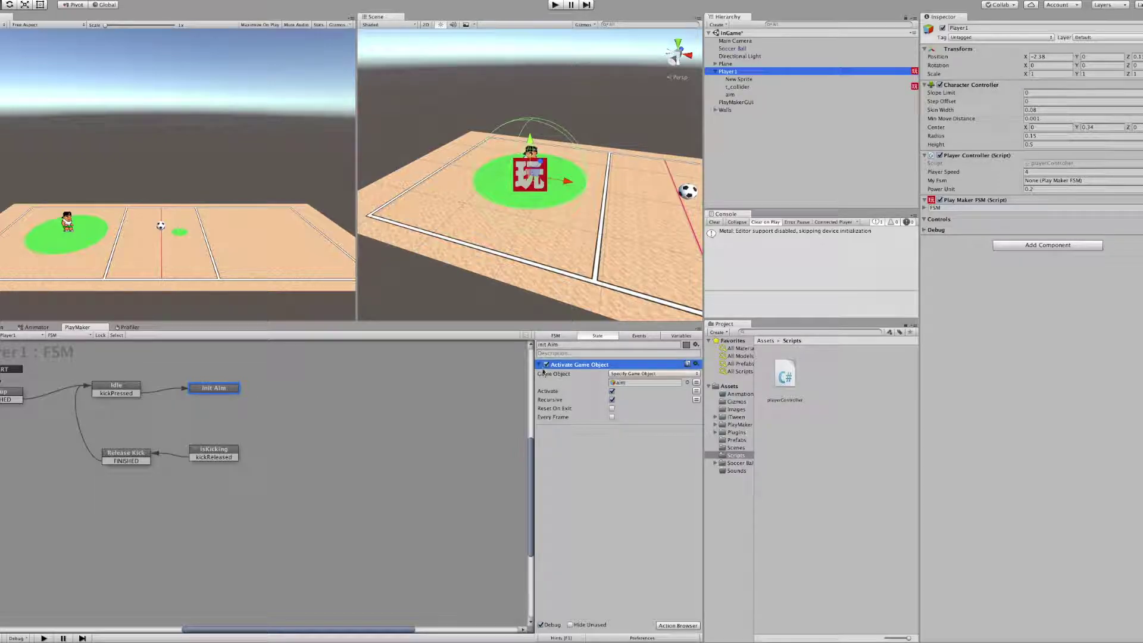
Step: Give Init Aim a FINISHED transition and connect it to isKicking
{"action": "right_click", "coordinate": [218, 388]}
{"action": "mouse_move", "coordinate": [268, 393]}
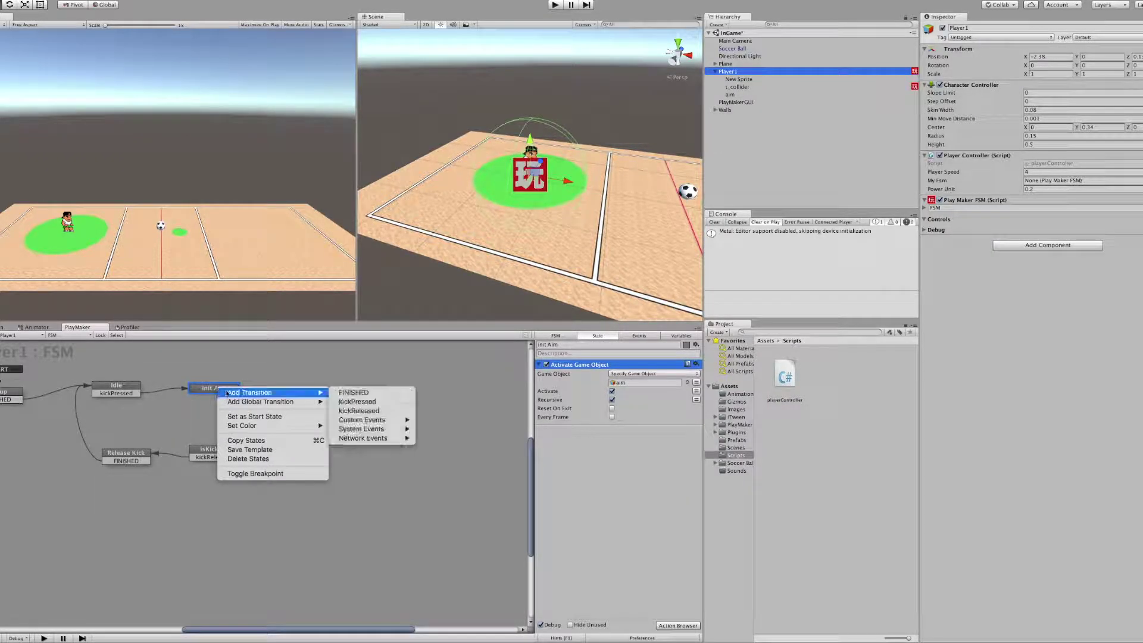
{"action": "left_click", "coordinate": [351, 392]}
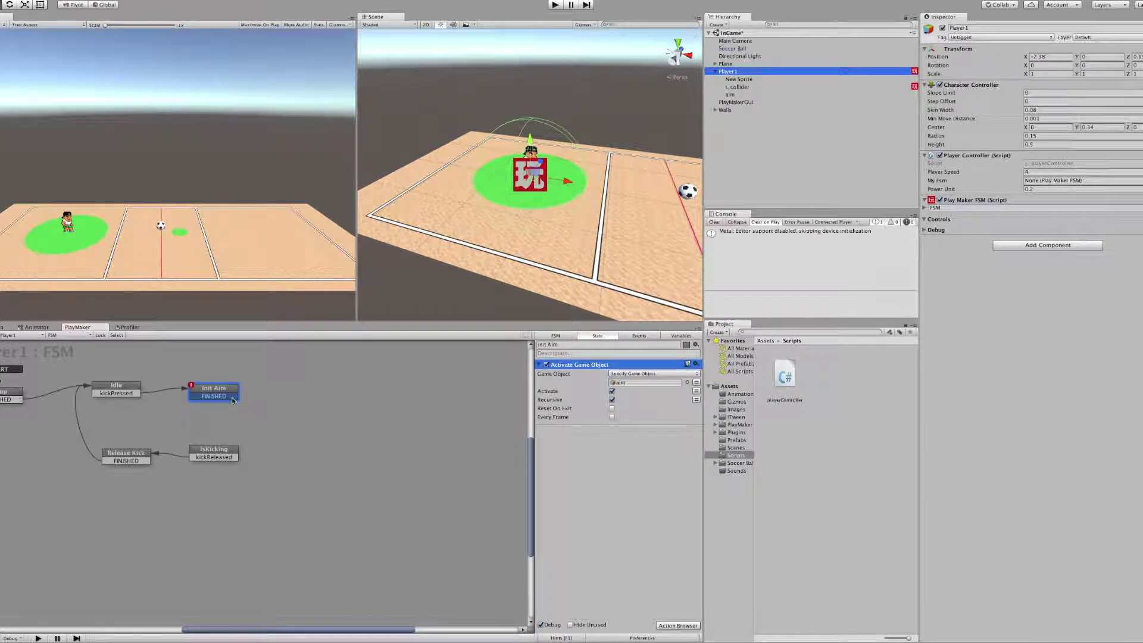
{"action": "left_click_drag", "start_coordinate": [247, 402], "coordinate": [254, 452]}
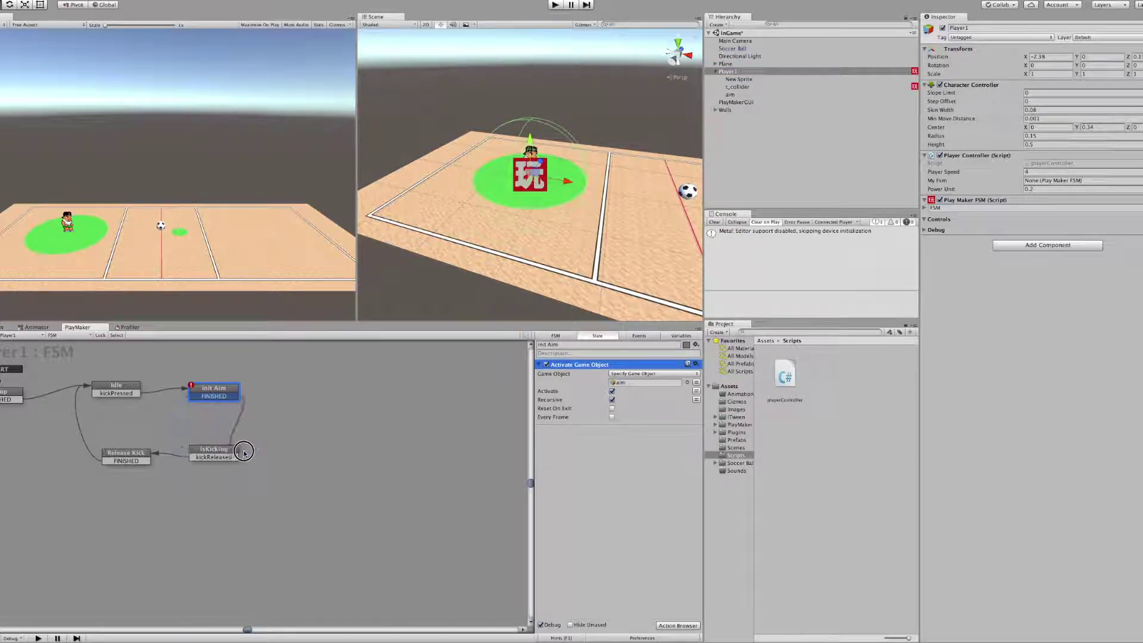
{"action": "left_click_drag", "start_coordinate": [255, 452], "coordinate": [236, 451]}
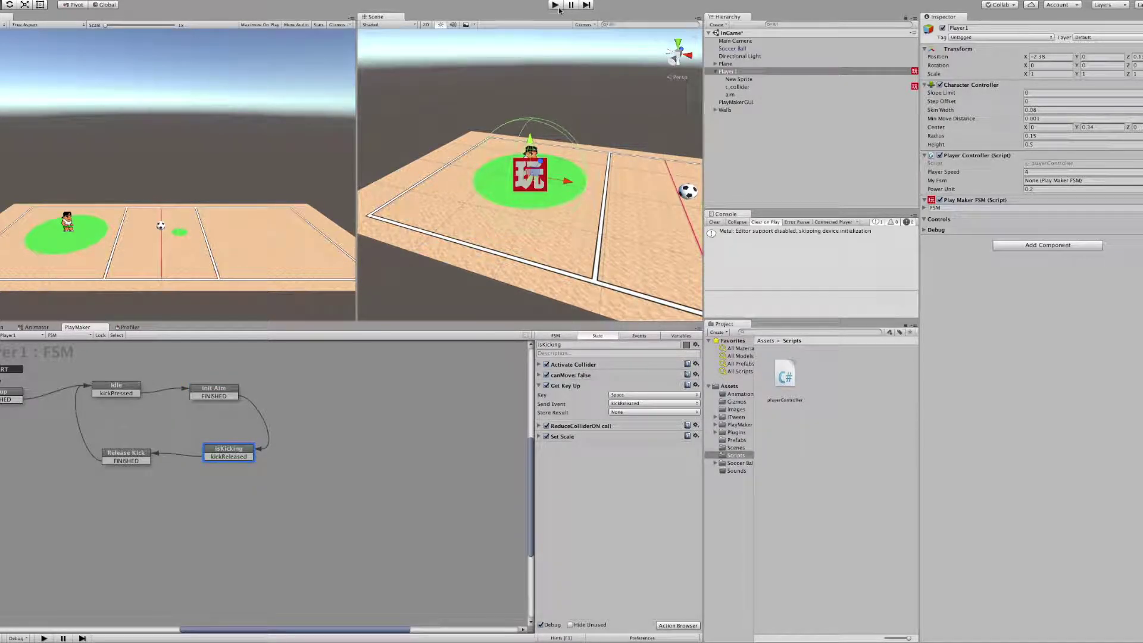
Step: Play the game, press space to kick and watch the FSM states, then stop the run
{"action": "left_click", "coordinate": [557, 6]}
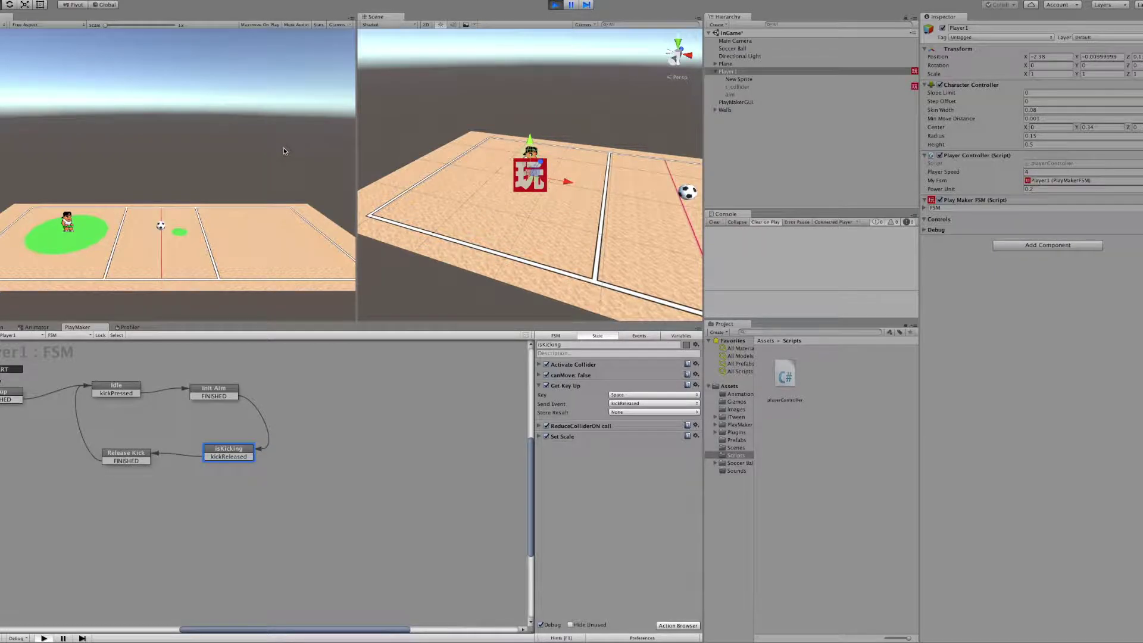
{"action": "key", "text": "space"}
{"action": "key", "text": "space"}
{"action": "key", "text": "space"}
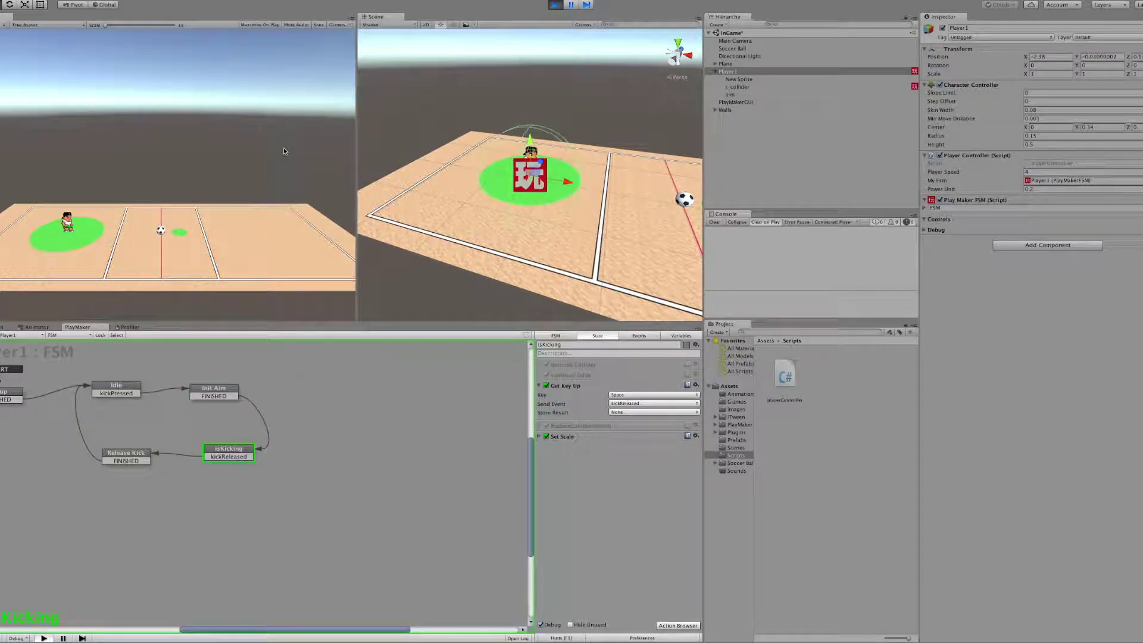
{"action": "left_click", "coordinate": [557, 5]}
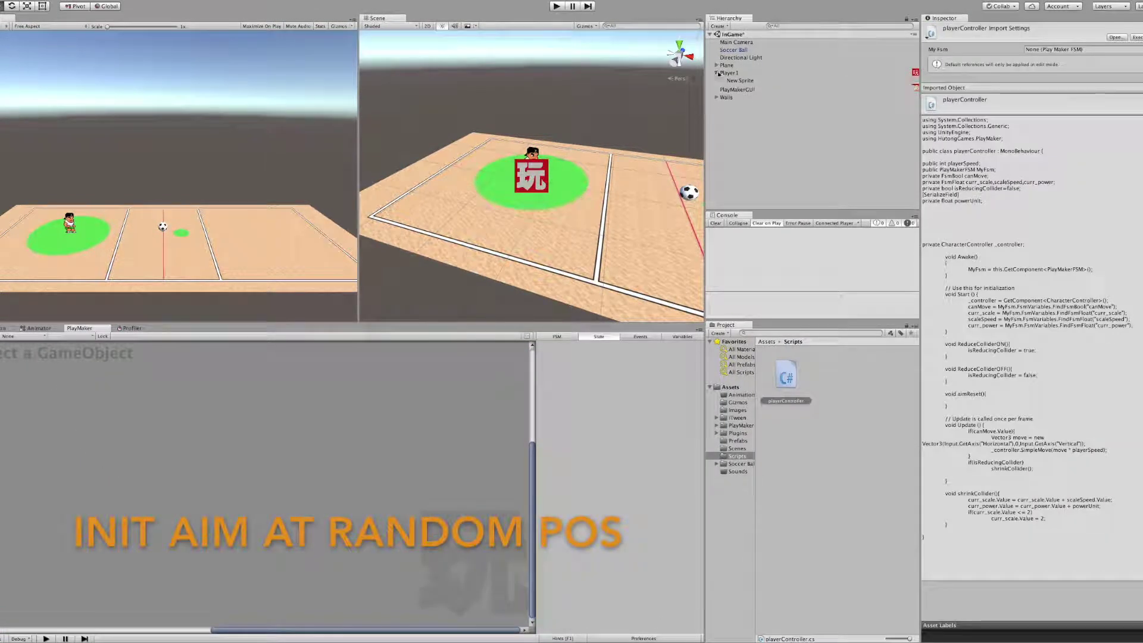
{"action": "left_click", "coordinate": [746, 48]}
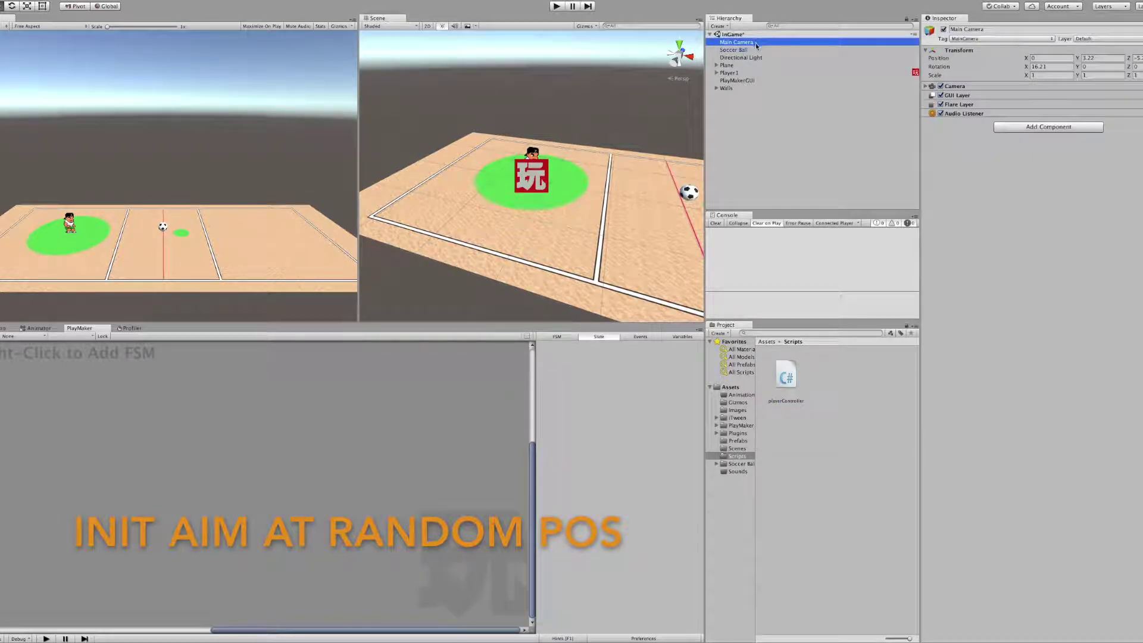
{"action": "left_click", "coordinate": [767, 97]}
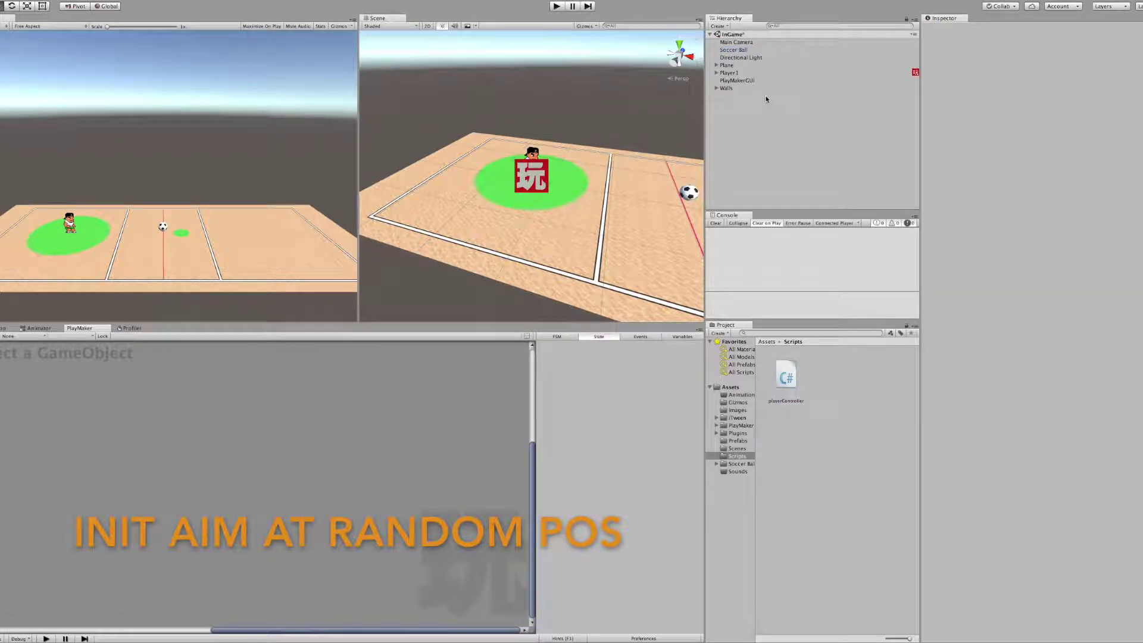
{"action": "right_click", "coordinate": [727, 103]}
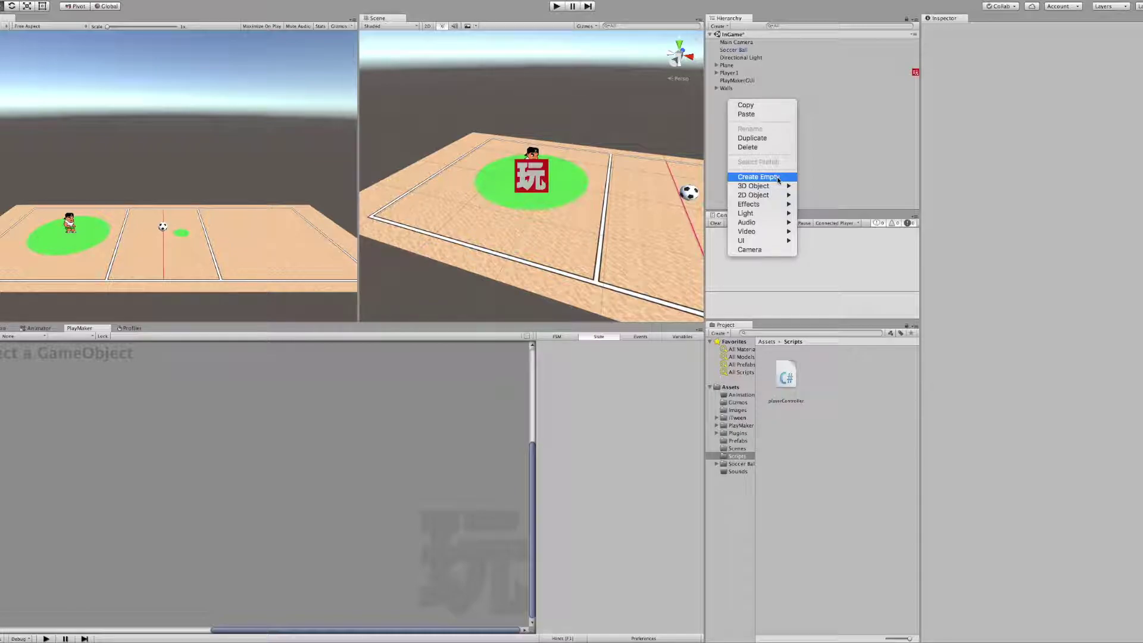
Step: Create an empty game object named TerrainL and frame it in the Scene view
{"action": "left_click", "coordinate": [777, 178]}
{"action": "key", "text": "f"}
{"action": "left_click", "coordinate": [961, 29]}
{"action": "type", "text": "Tri"}
{"action": "type", "text": "rainL"}
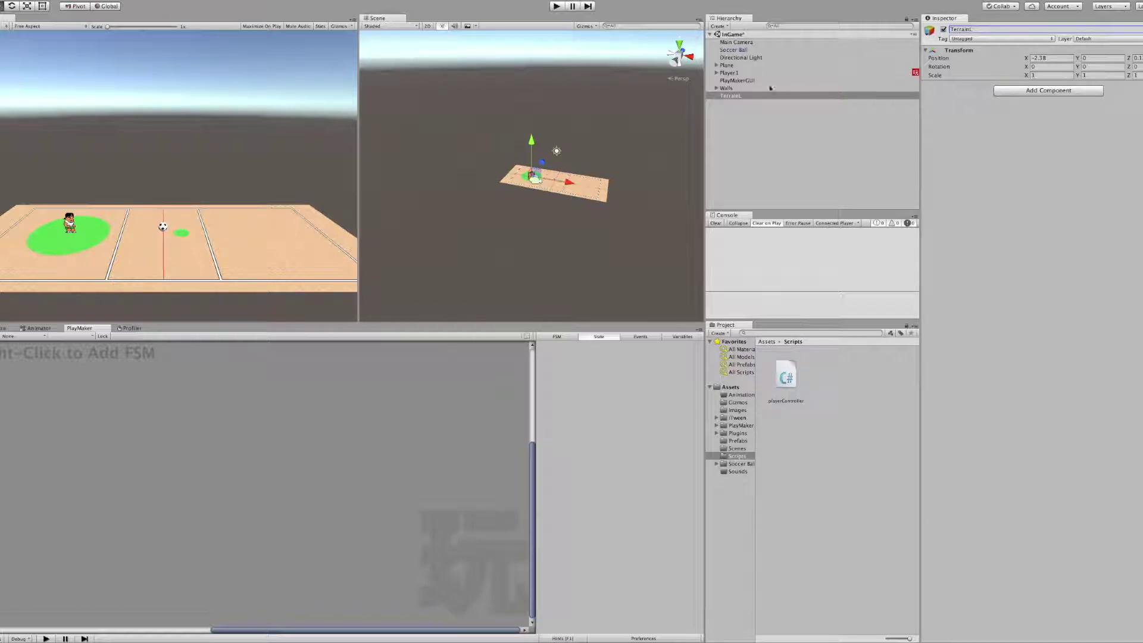
{"action": "left_click", "coordinate": [734, 97]}
{"action": "key", "text": "f"}
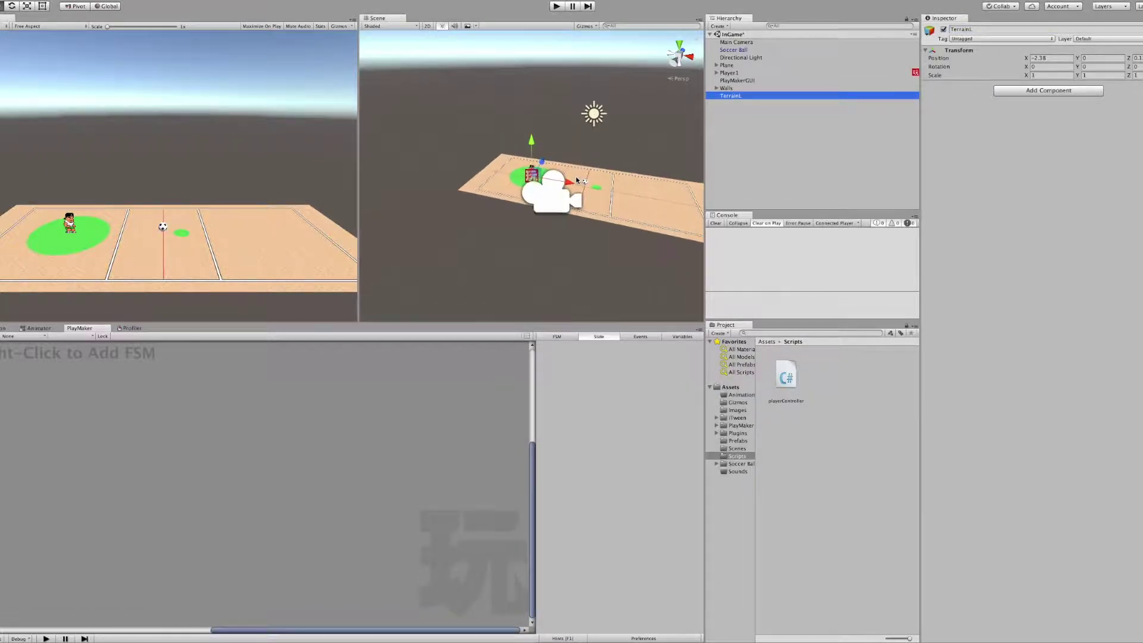
Step: Add a Box Collider to TerrainL with Size X 5.24
{"action": "left_click", "coordinate": [1018, 94]}
{"action": "type", "text": "box"}
{"action": "left_click", "coordinate": [1028, 128]}
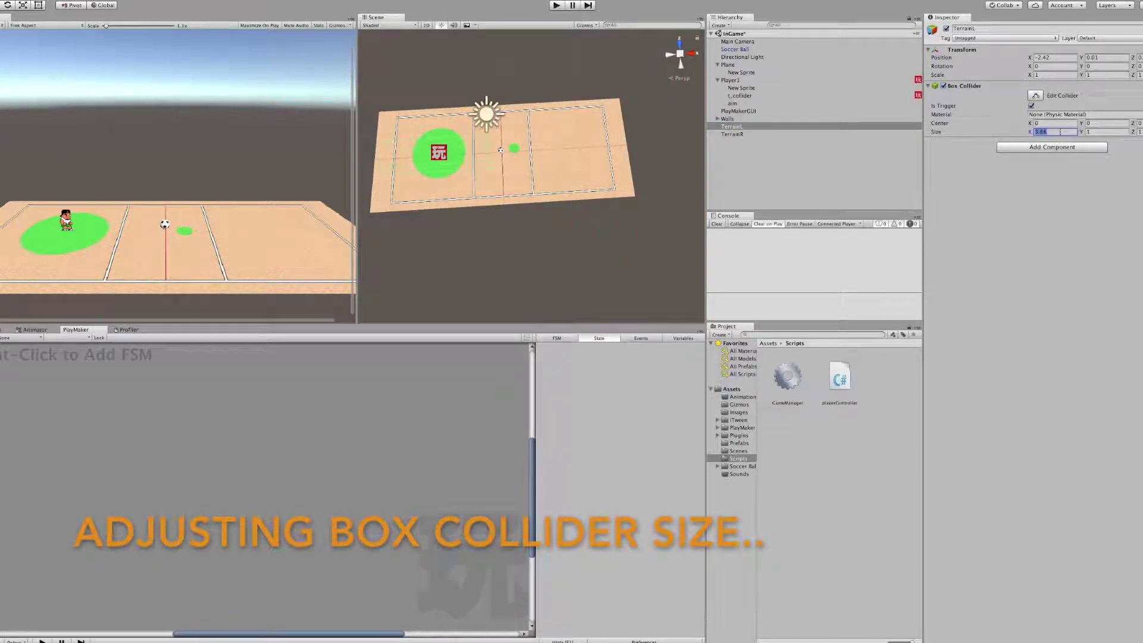
{"action": "type", "text": "5.24"}
{"action": "key", "text": "Return"}
Step: Set the Box Collider's Center X to -0.07
{"action": "left_click", "coordinate": [1053, 122]}
{"action": "left_click", "coordinate": [733, 127]}
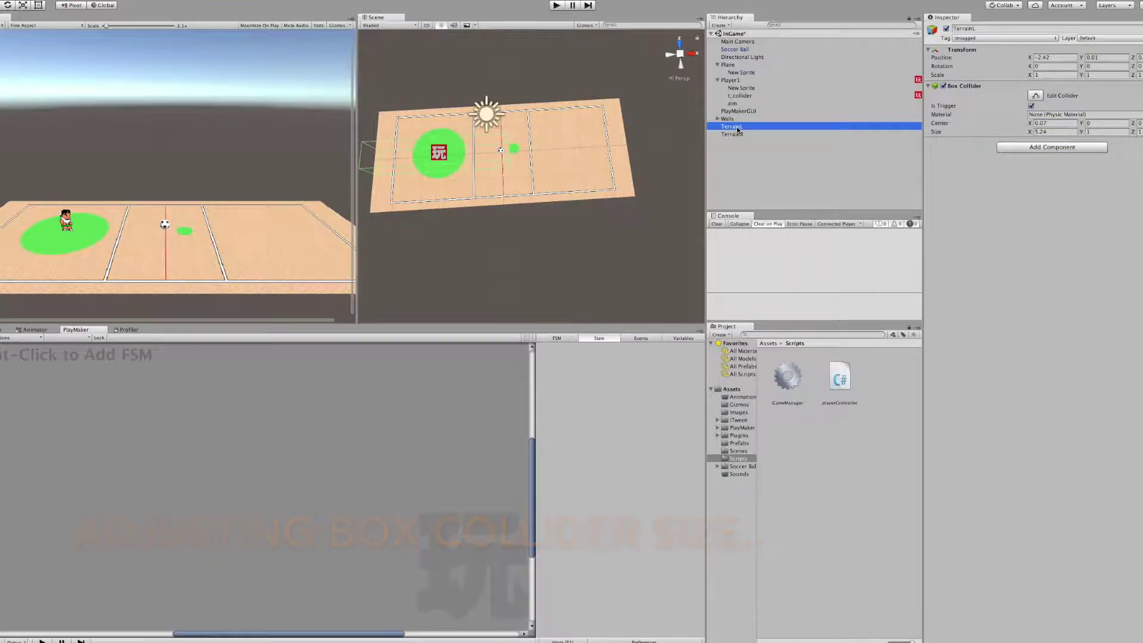
{"action": "left_click", "coordinate": [1053, 123]}
{"action": "type", "text": "-0.07"}
{"action": "key", "text": "Return"}
{"action": "left_click", "coordinate": [737, 127]}
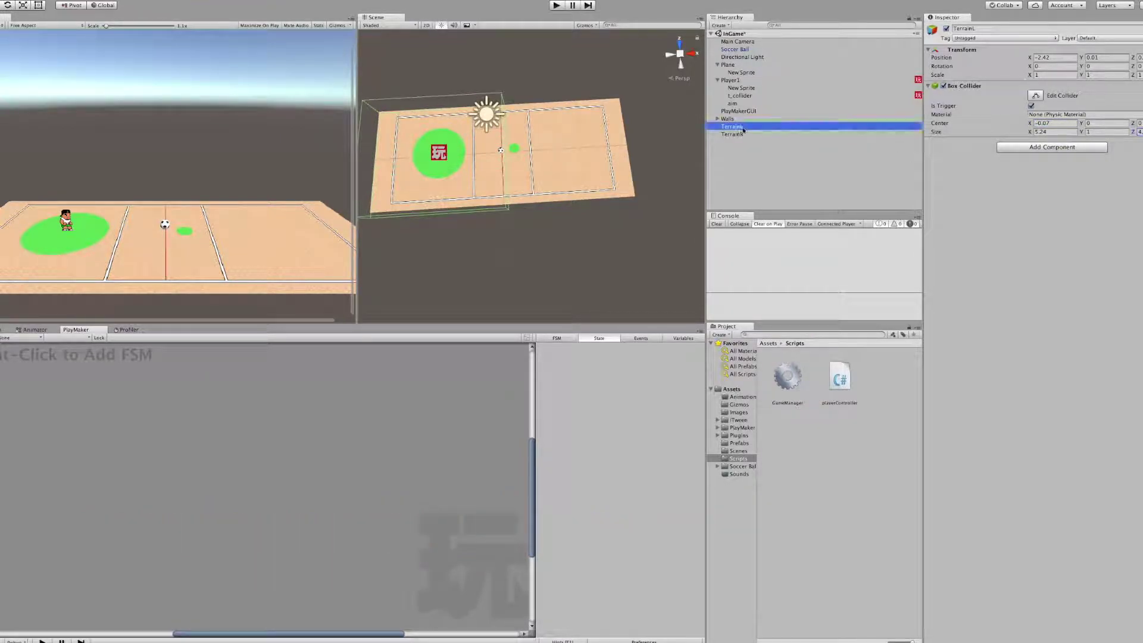
Step: Adjust the collider's Size Z and Center Z to cover the field
{"action": "left_click", "coordinate": [1138, 57]}
{"action": "middle_click_drag", "start_coordinate": [644, 164], "coordinate": [679, 178]}
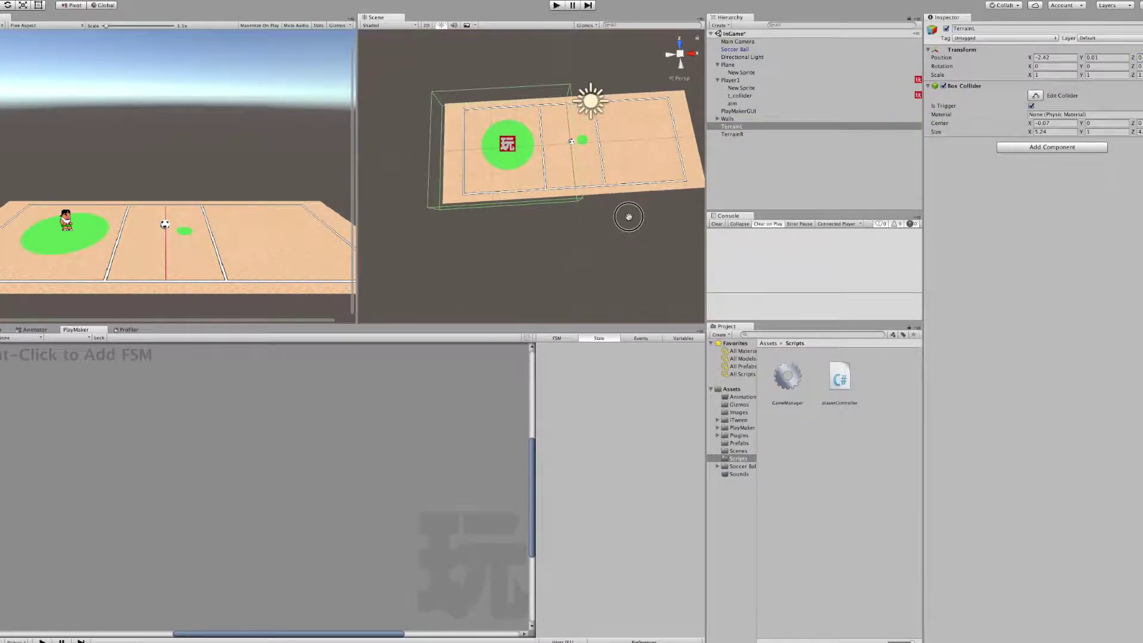
{"action": "left_click_drag", "start_coordinate": [1137, 133], "coordinate": [1136, 123]}
{"action": "key", "text": "f"}
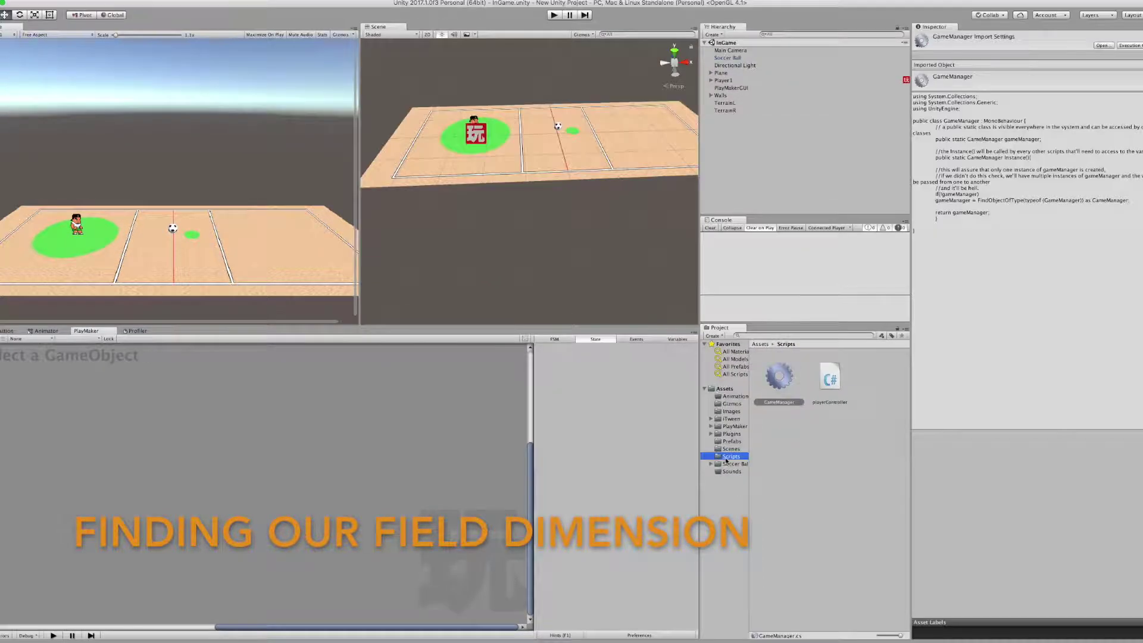
Step: In GameManager.cs, declare public BoxCollider fields terrainL and terrainR
{"action": "double_click", "coordinate": [774, 381]}
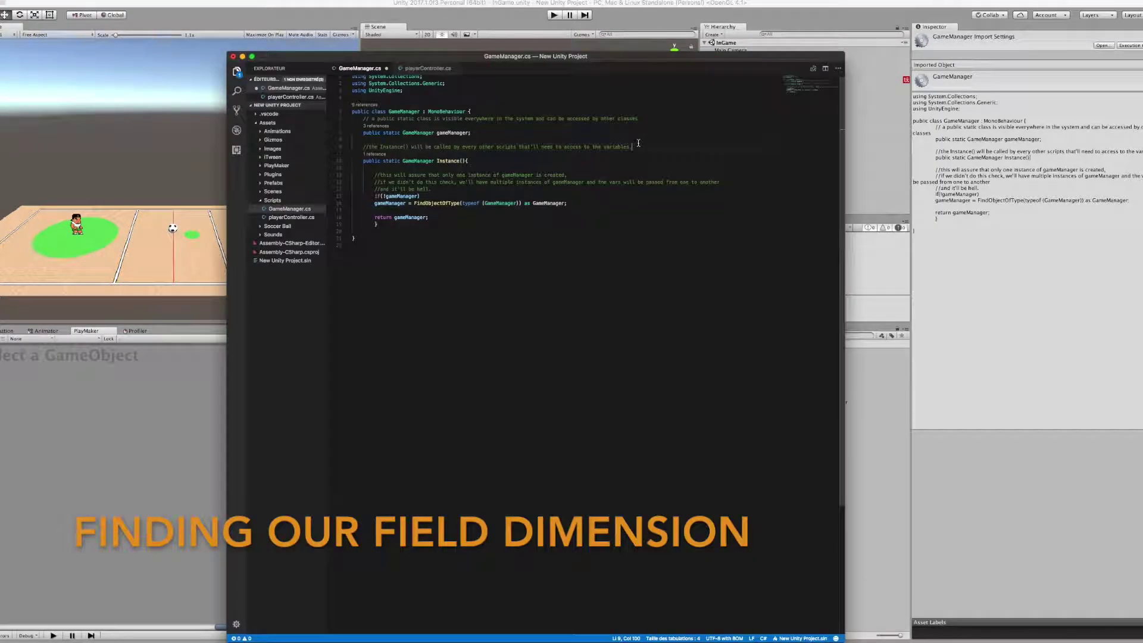
{"action": "left_click", "coordinate": [508, 133]}
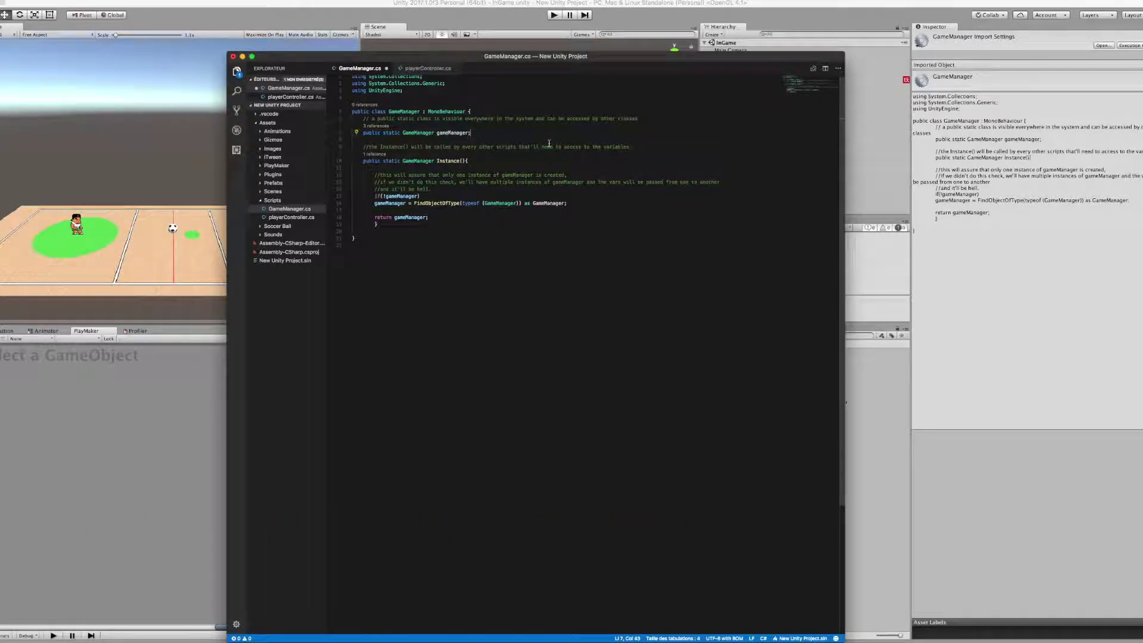
{"action": "key", "text": "Return"}
{"action": "key", "text": "Return"}
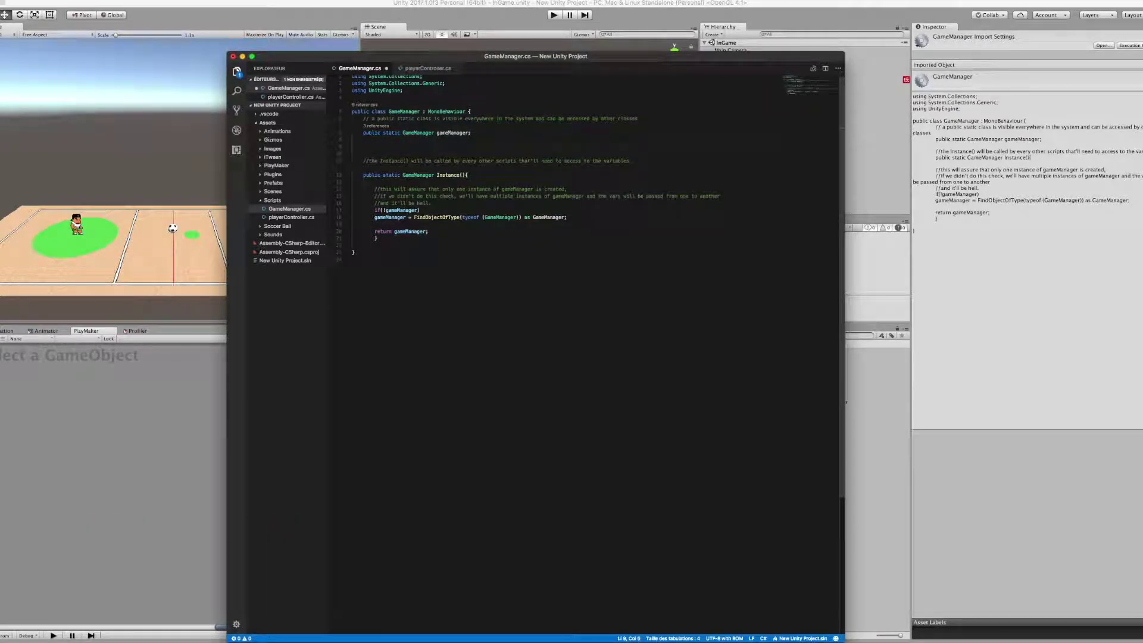
{"action": "type", "text": "public "}
{"action": "type", "text": "Gox"}
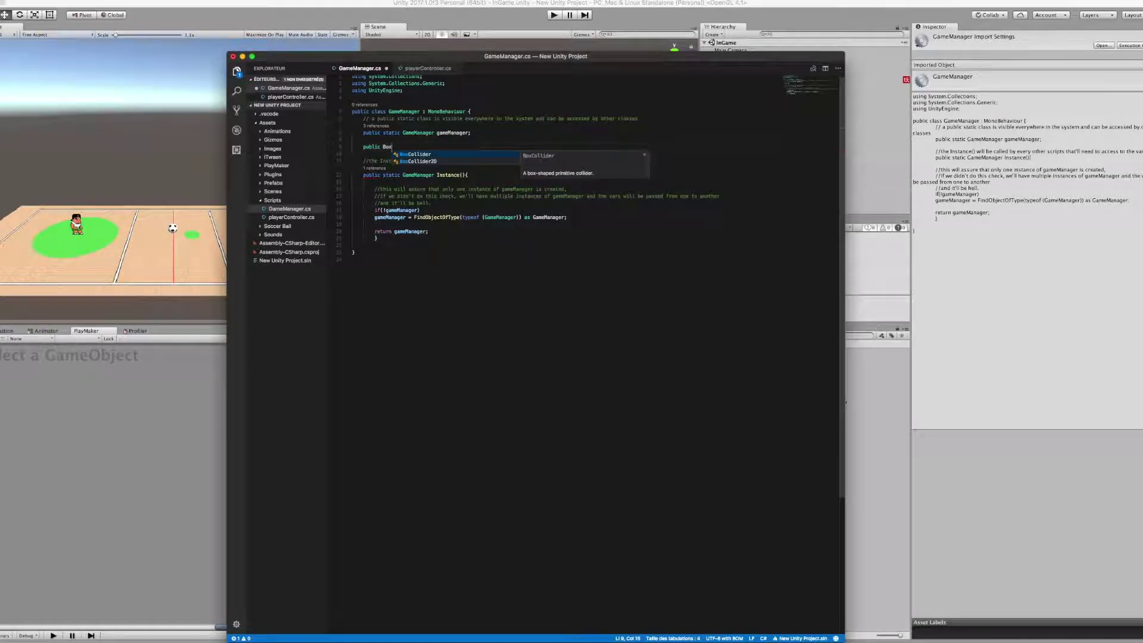
{"action": "key", "text": "Return"}
{"action": "type", "text": "terr"}
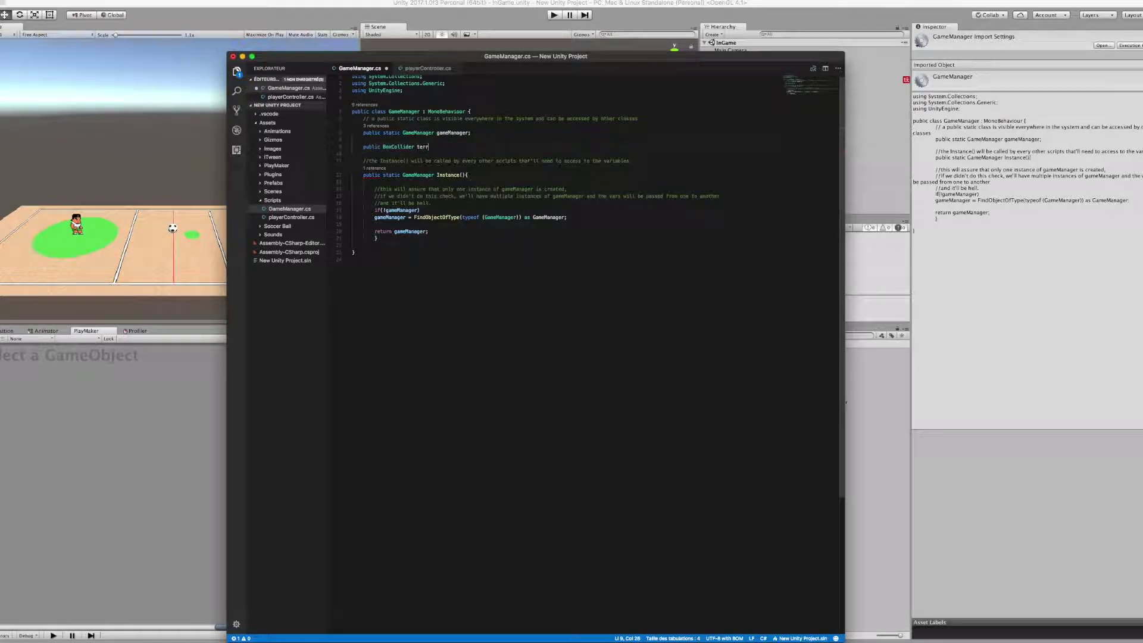
{"action": "type", "text": "ainL,ter"}
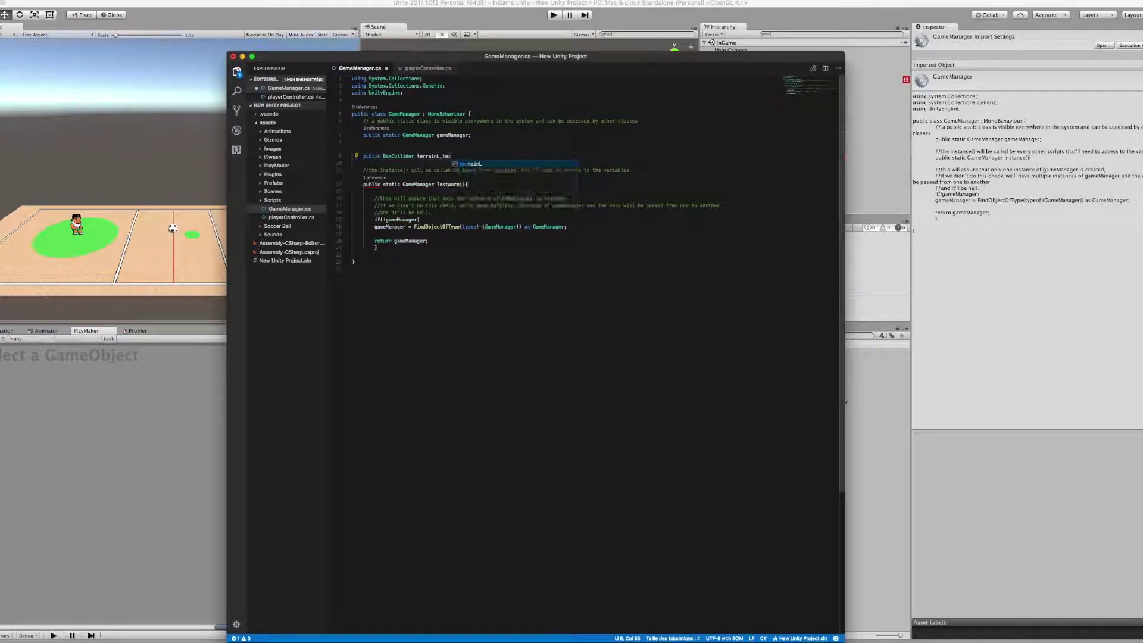
{"action": "type", "text": "rainR;"}
Step: Add a void Awake() method and begin a terrainR assignment inside it
{"action": "left_click", "coordinate": [376, 246]}
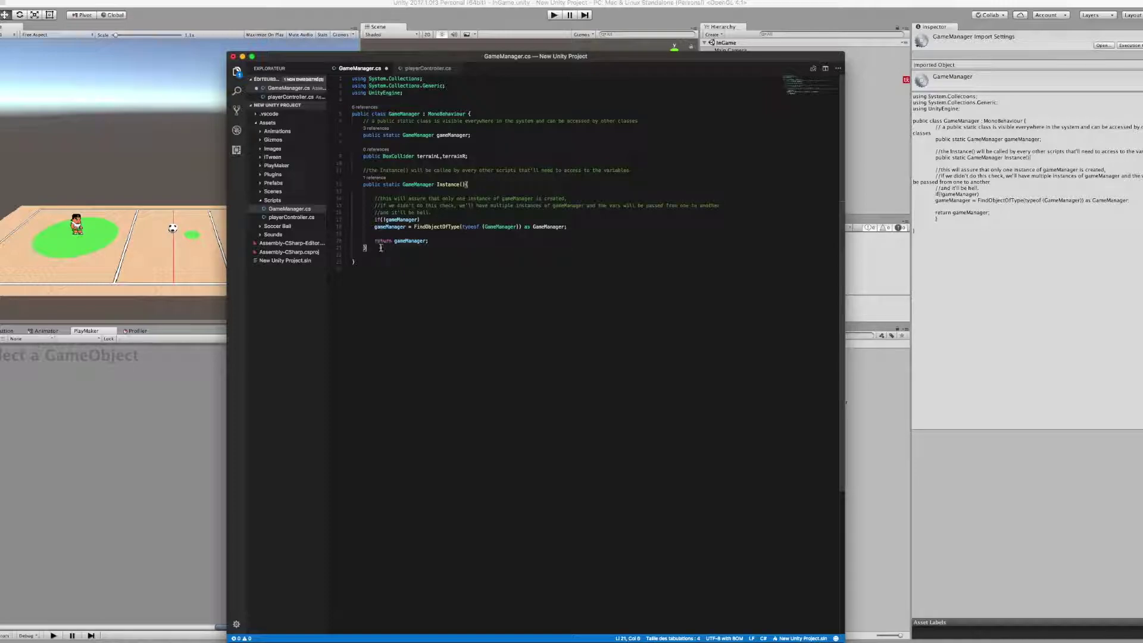
{"action": "type", "text": "v"}
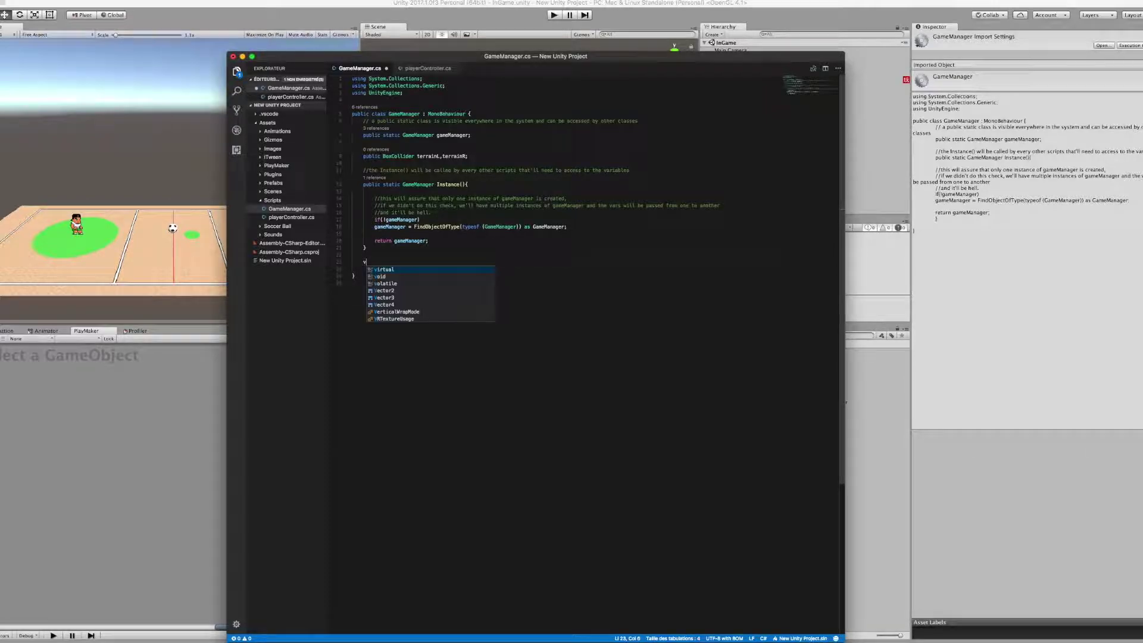
{"action": "type", "text": "oid "}
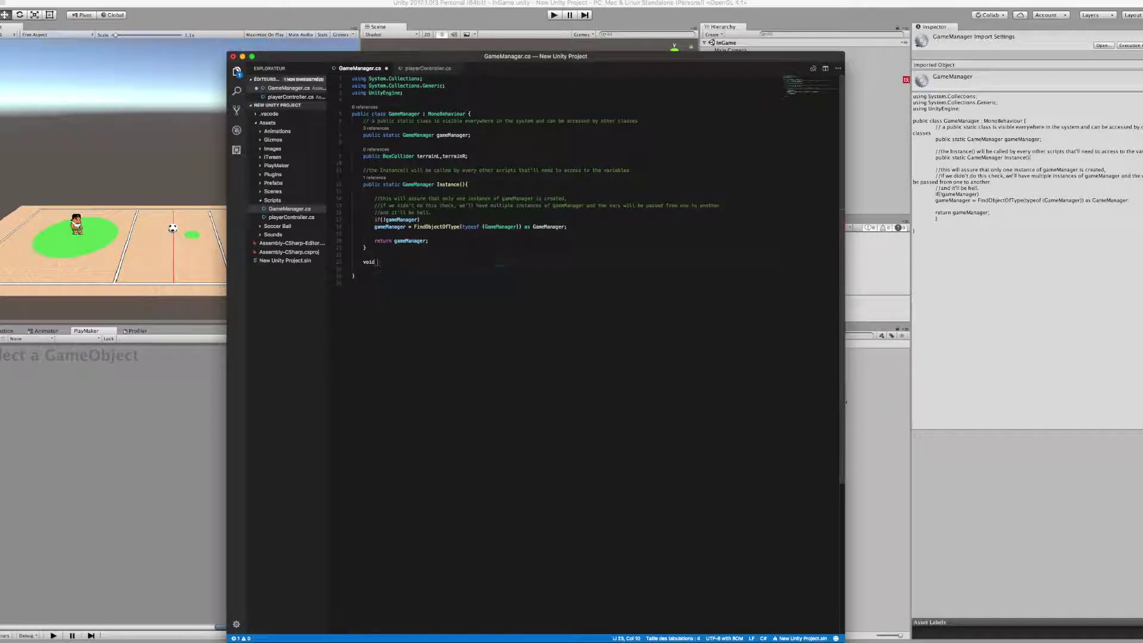
{"action": "type", "text": "Awake()"}
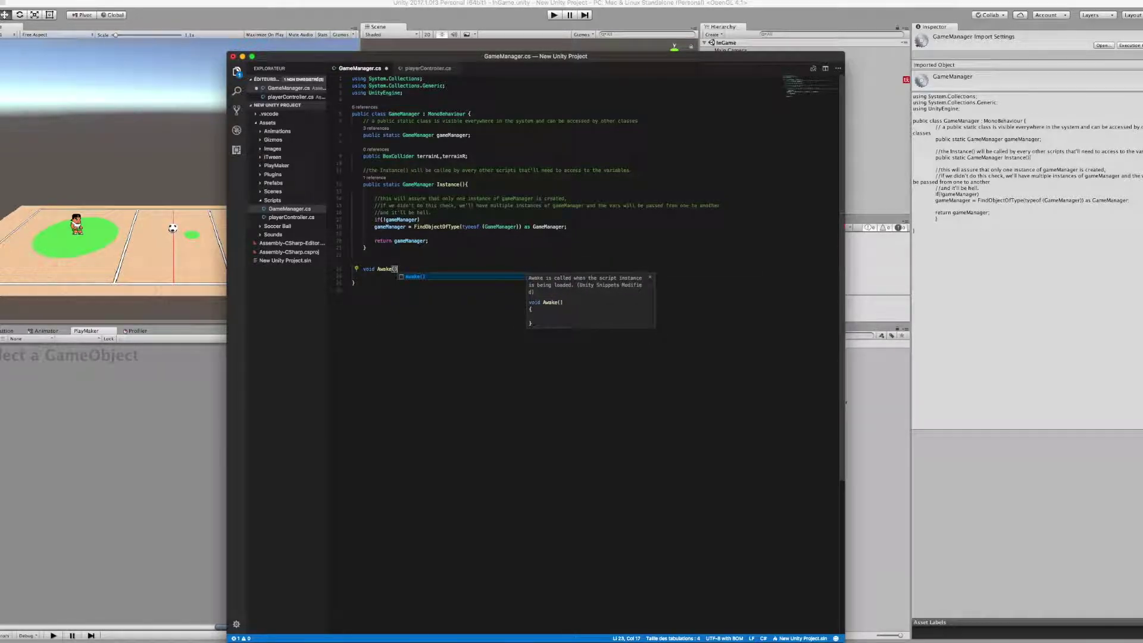
{"action": "type", "text": "{"}
{"action": "key", "text": "Return"}
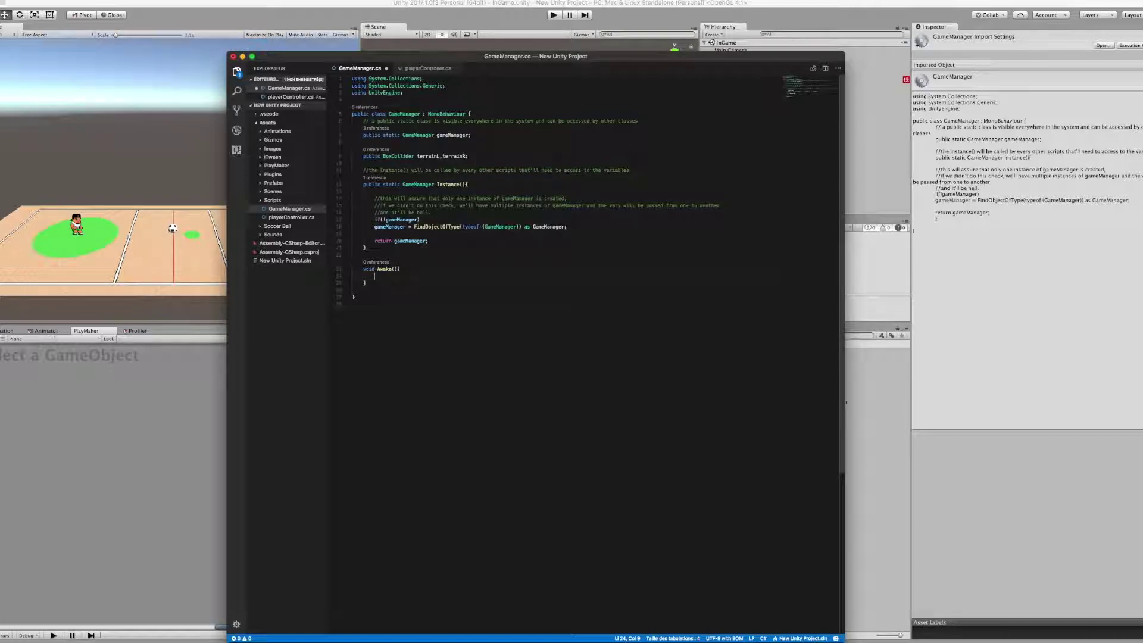
{"action": "type", "text": "terr"}
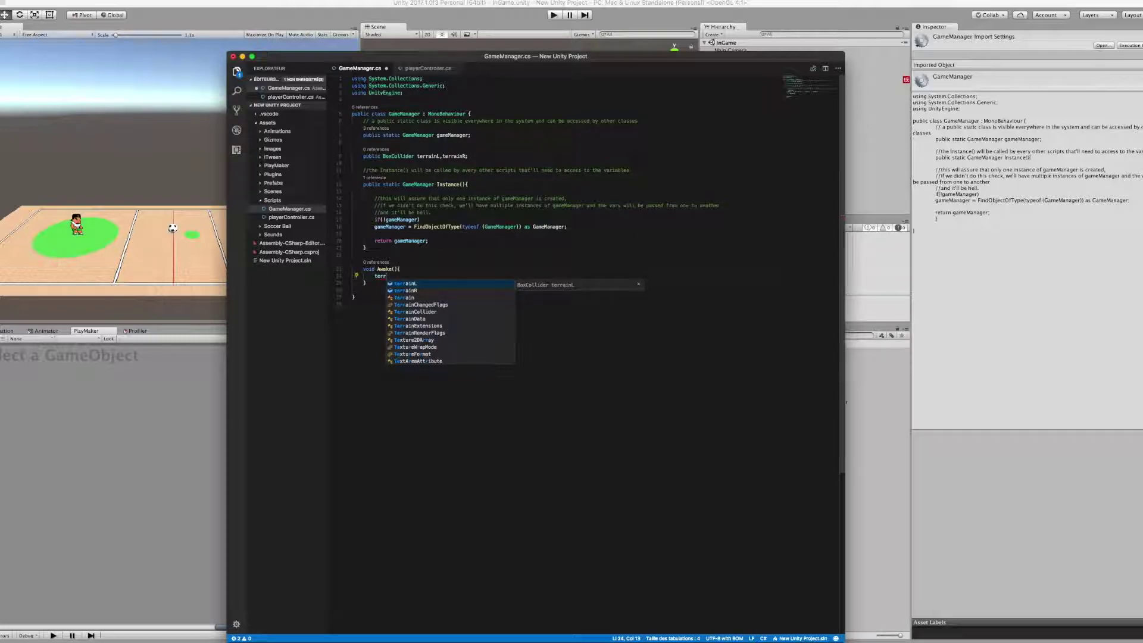
{"action": "type", "text": "ain"}
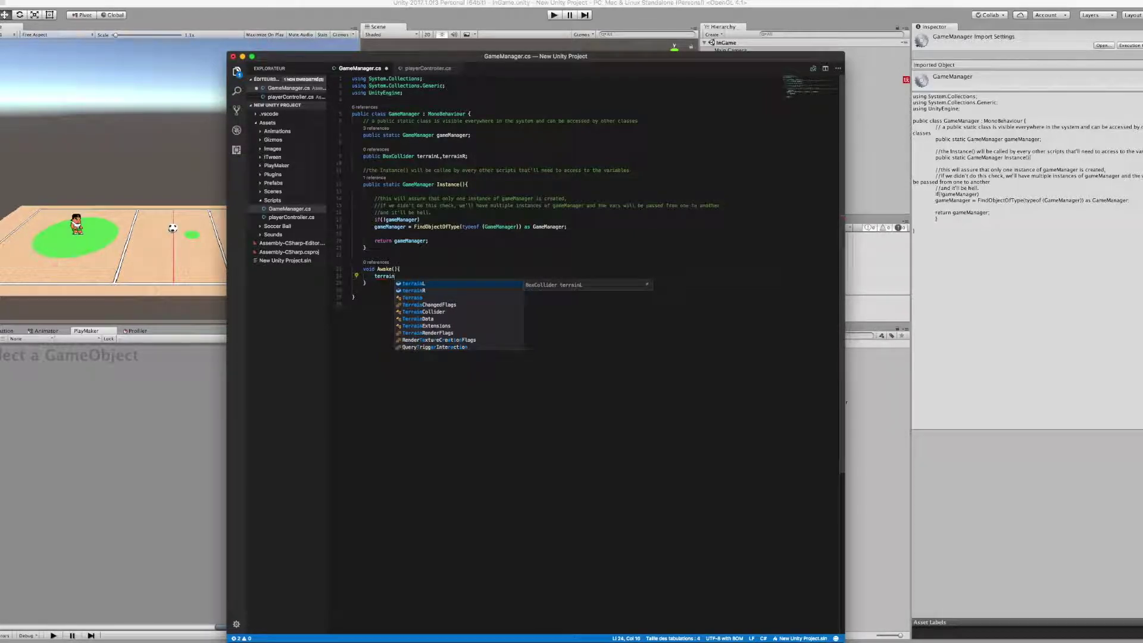
{"action": "type", "text": "R = Game"}
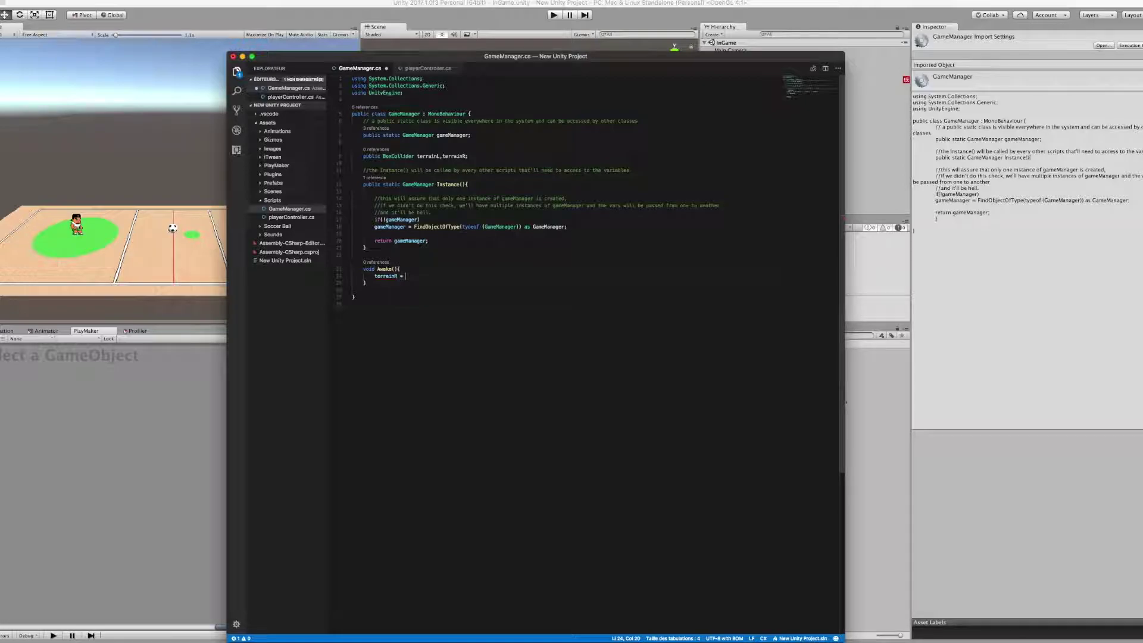
{"action": "type", "text": "o"}
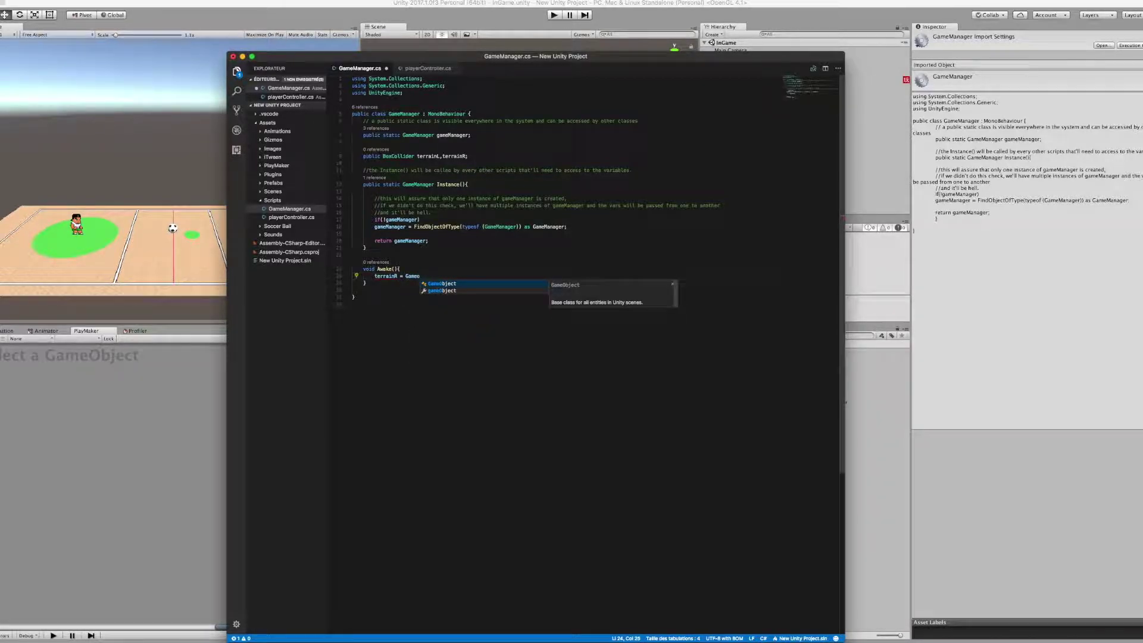
Step: Complete terrainR = GameObject.Find("TerrainR").GetComponent<BoxCollider>(); and begin the terrainL line
{"action": "key", "text": "Tab"}
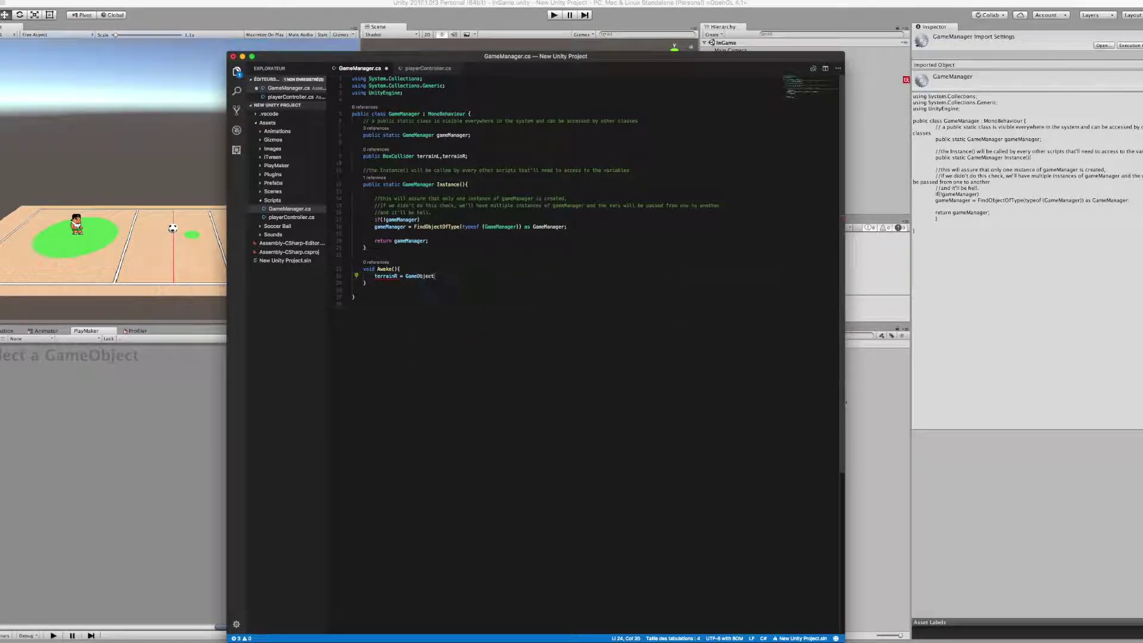
{"action": "type", "text": ".Fin"}
{"action": "key", "text": "Tab"}
{"action": "type", "text": "(\"T"}
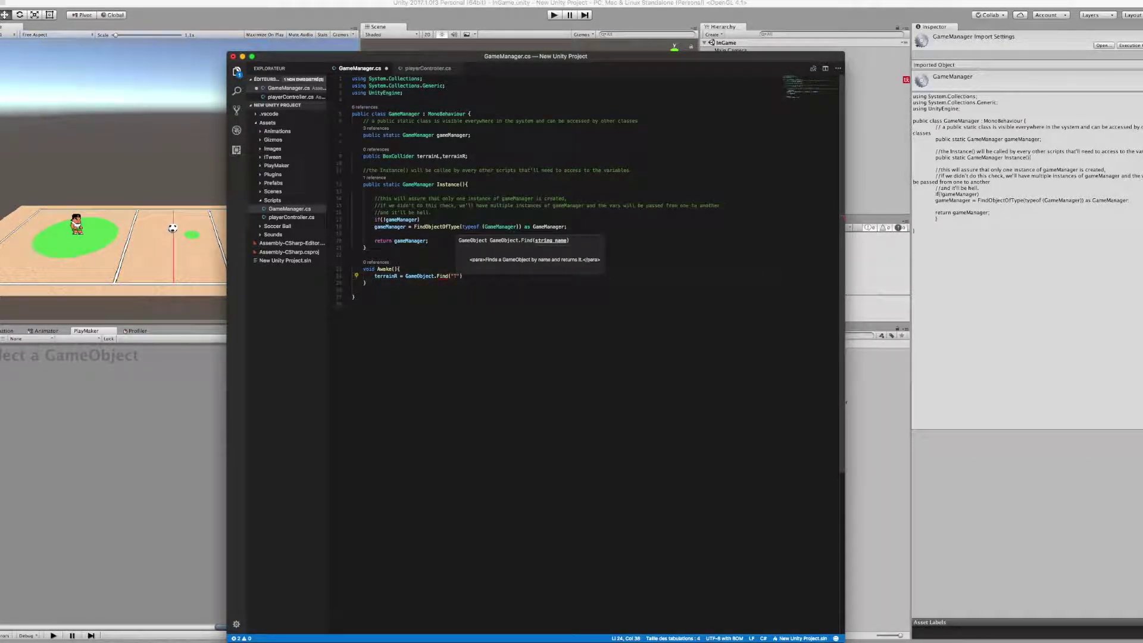
{"action": "type", "text": "errain"}
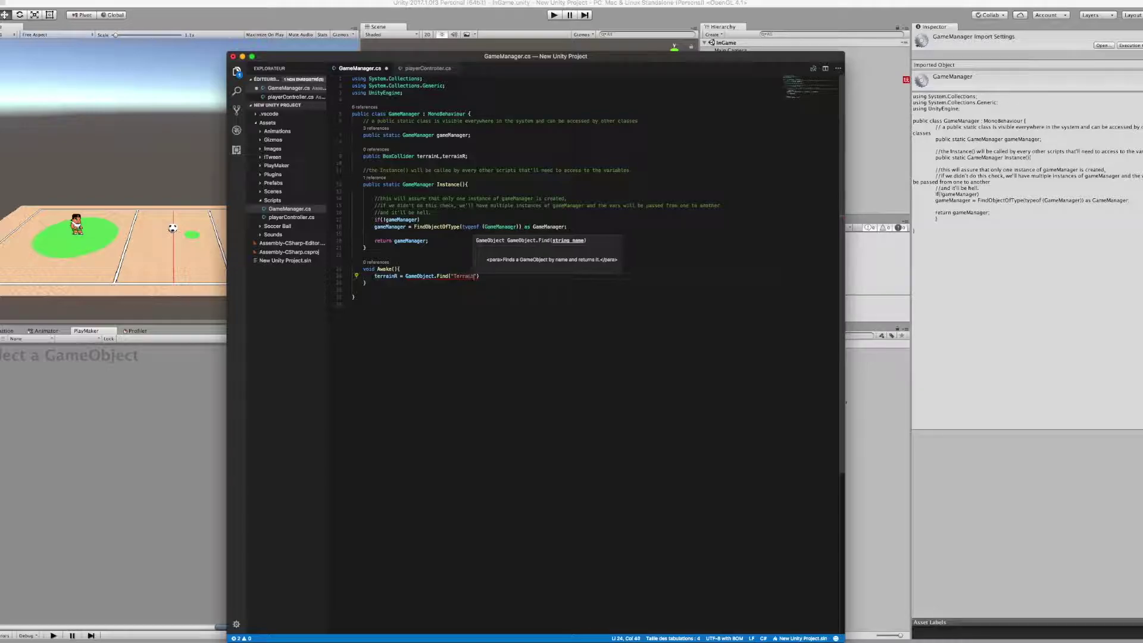
{"action": "type", "text": "R"}
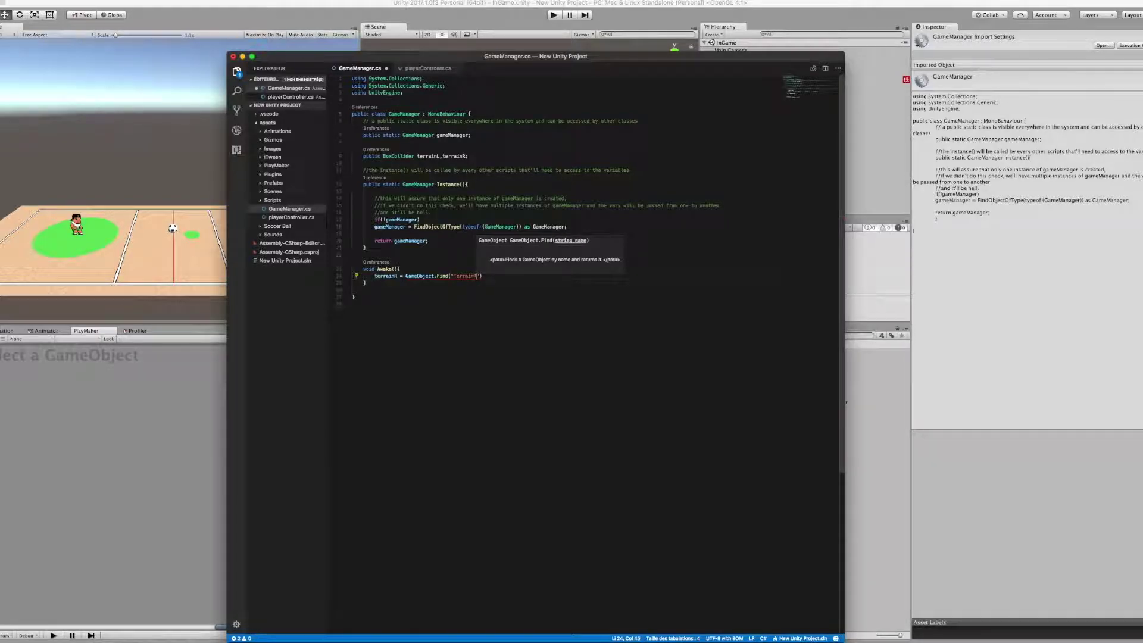
{"action": "key", "text": "Right"}
{"action": "key", "text": "Right"}
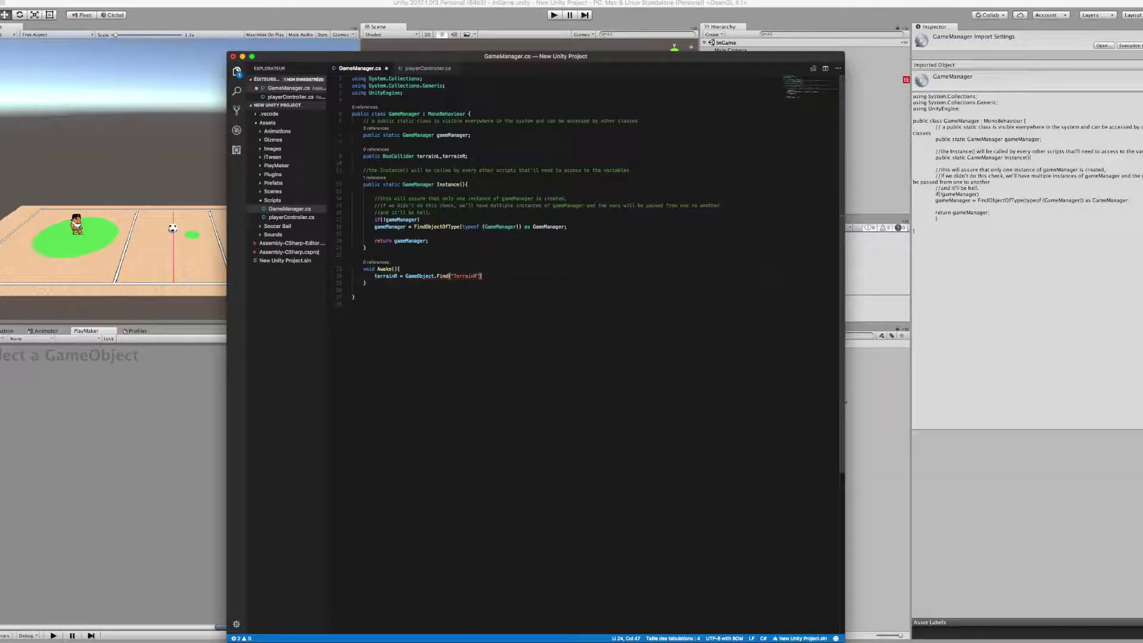
{"action": "type", "text": ".Get"}
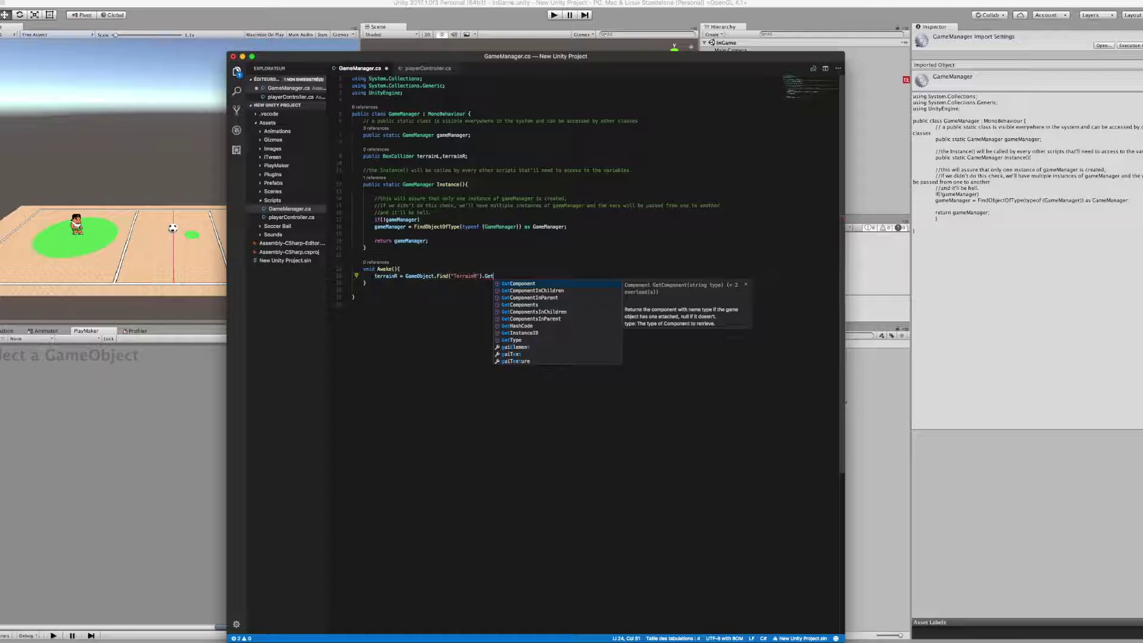
{"action": "key", "text": "Return"}
{"action": "type", "text": "("}
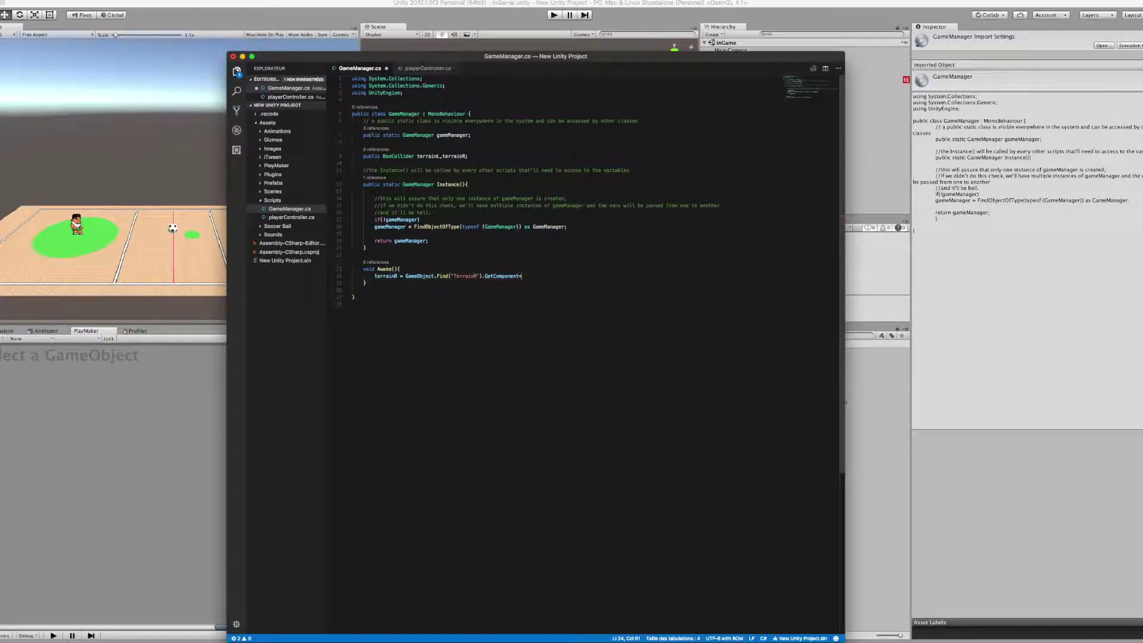
{"action": "type", "text": "Box"}
{"action": "key", "text": "Return"}
{"action": "type", "text": "()"}
{"action": "type", "text": ";"}
{"action": "key", "text": "Return"}
{"action": "type", "text": "terrainL = Game"}
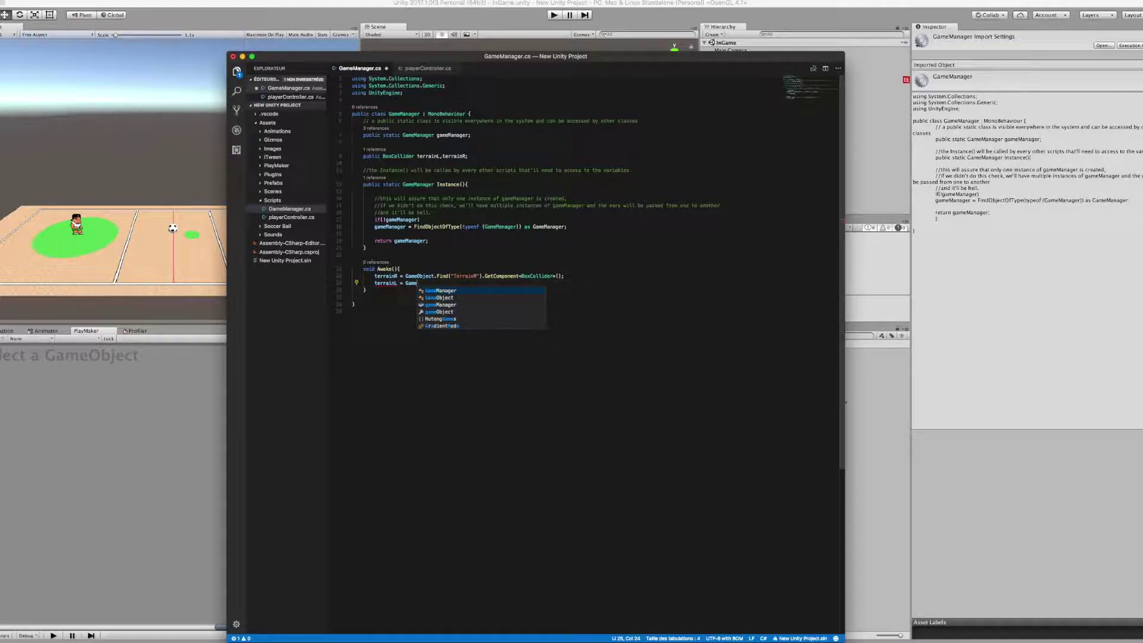
{"action": "type", "text": "Object"}
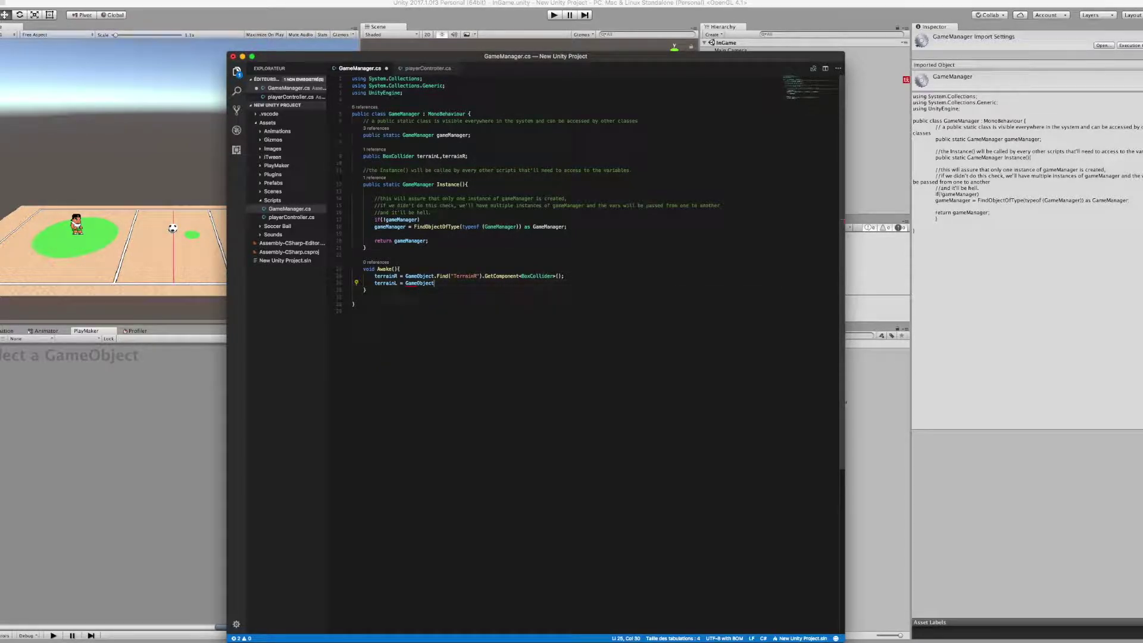
{"action": "type", "text": ".Fin"}
Step: Complete terrainL = GameObject.Find("TerrainL").GetComponent<BoxCollider>();
{"action": "key", "text": "Return"}
{"action": "type", "text": "\""}
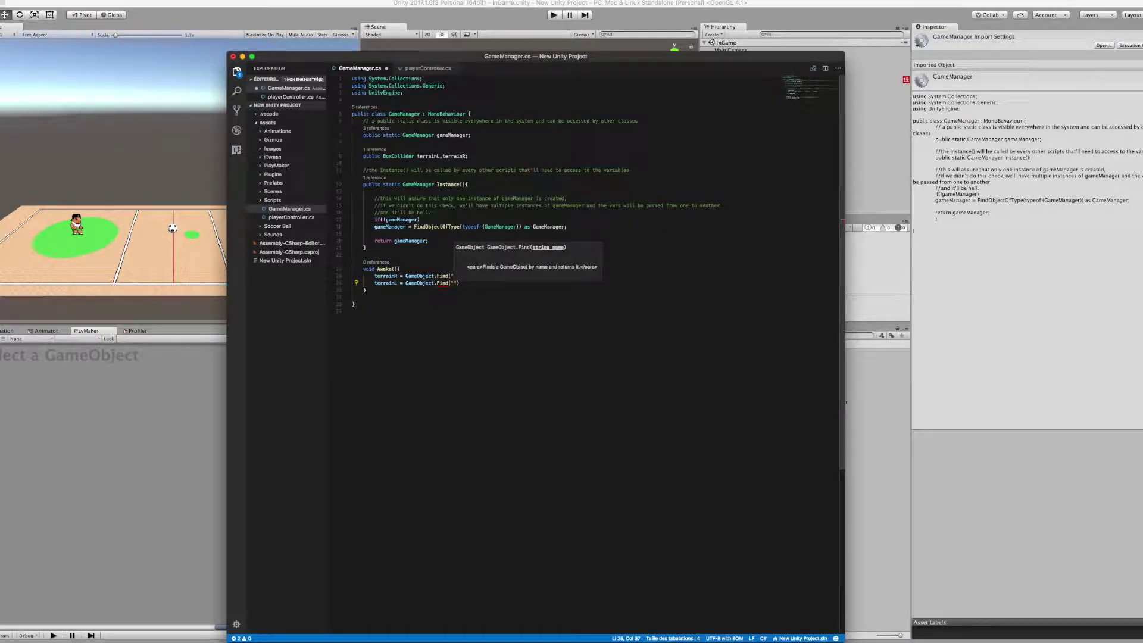
{"action": "type", "text": "TerrainL"}
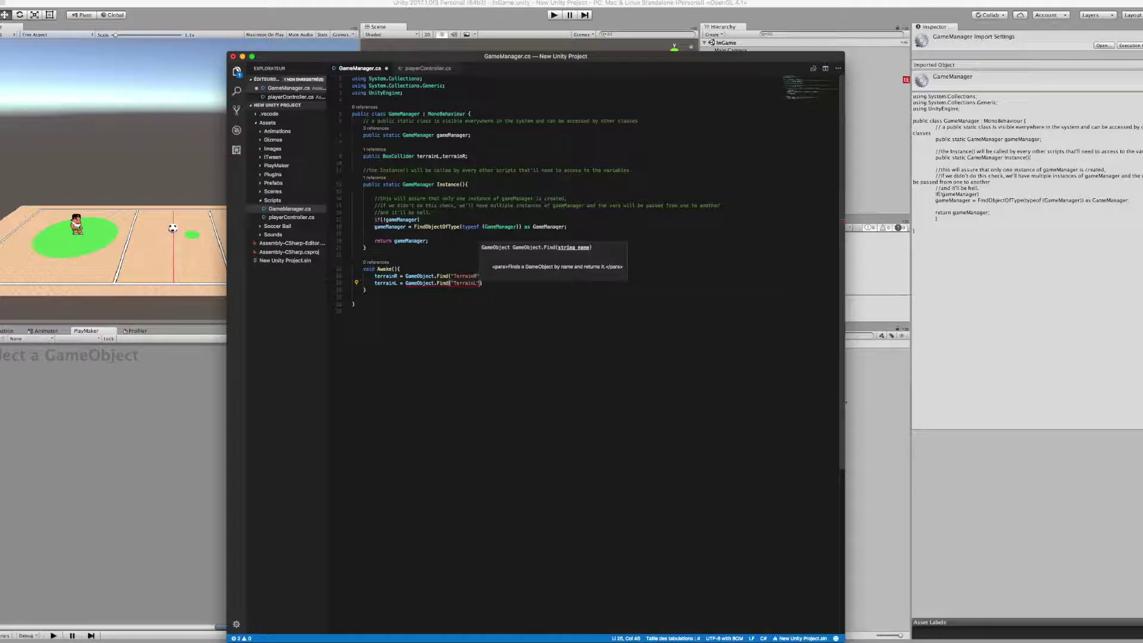
{"action": "type", "text": "\").Get"}
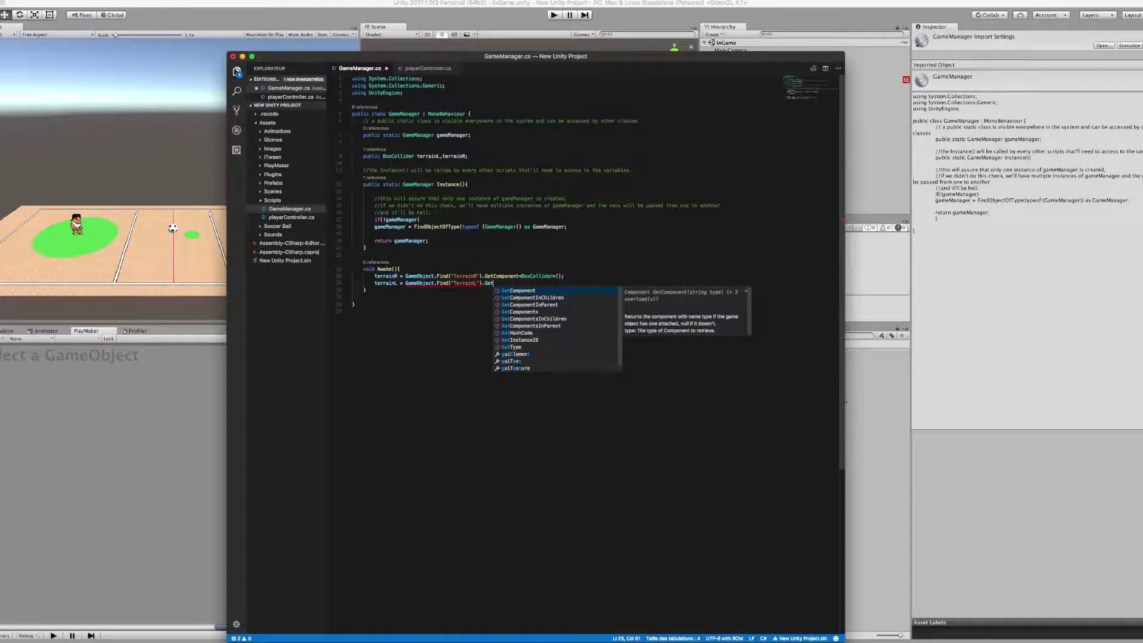
{"action": "key", "text": "Return"}
{"action": "type", "text": "<"}
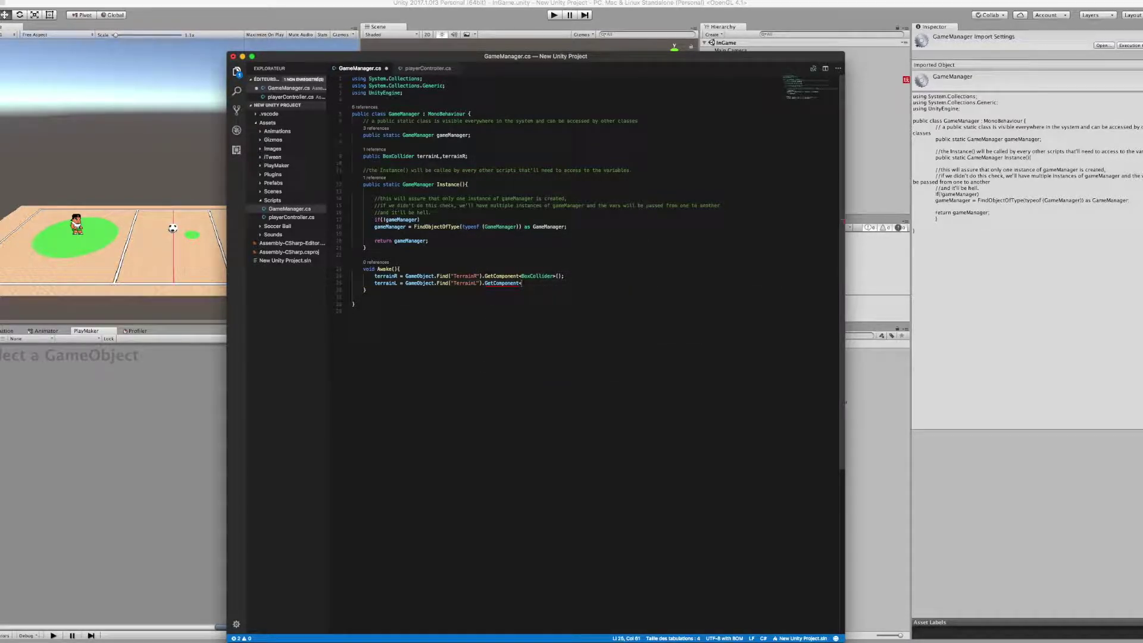
{"action": "type", "text": "Boxc"}
{"action": "key", "text": "Return"}
{"action": "type", "text": ">();"}
Step: Add a //retrieve boxCollider fields comment at the top of Awake
{"action": "left_click", "coordinate": [401, 269]}
{"action": "key", "text": "Return"}
{"action": "type", "text": "//retrieve fields"}
{"action": "left_click", "coordinate": [405, 276]}
{"action": "type", "text": "boxfields"}
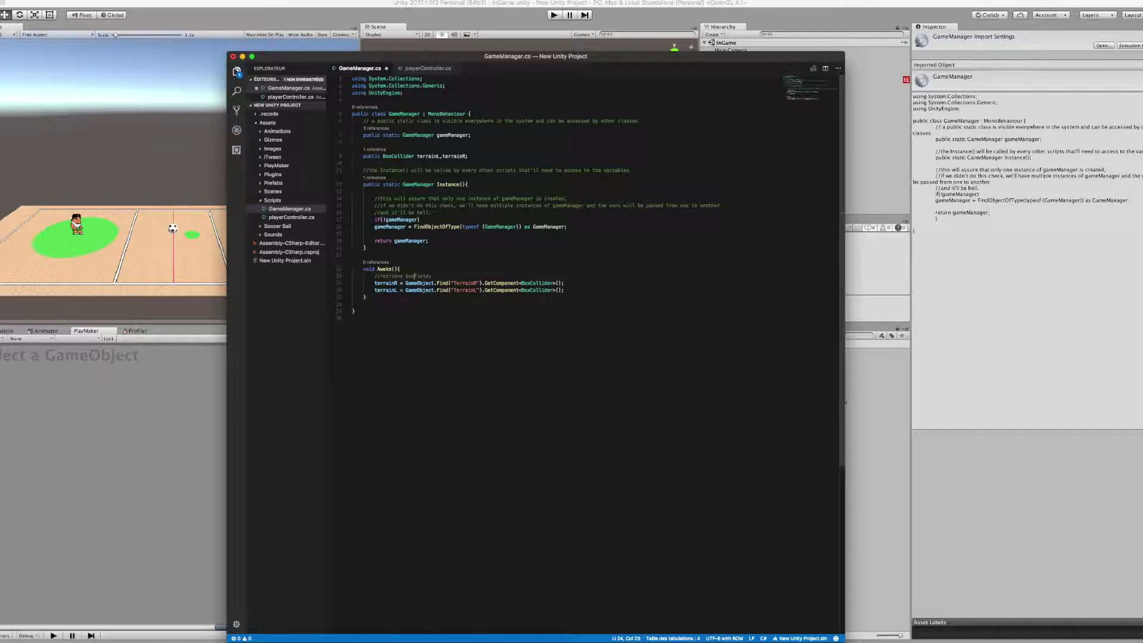
{"action": "type", "text": "xCollider"}
Step: Save GameManager.cs and return to Unity
{"action": "key", "text": "Down"}
{"action": "key", "text": "Down"}
{"action": "key", "text": "End"}
{"action": "key", "text": "super+s"}
{"action": "left_click", "coordinate": [555, 16]}
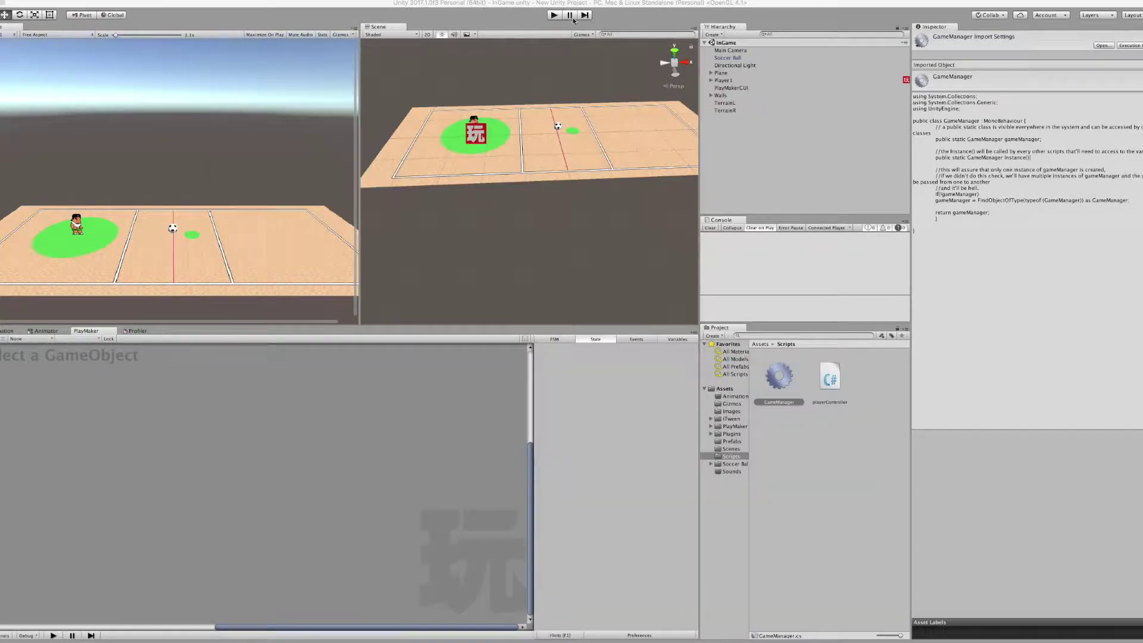
Step: Test-run the scene to check that Main Camera's Terrain L and Terrain R fields get box colliders, then select Player1
{"action": "left_click", "coordinate": [555, 16]}
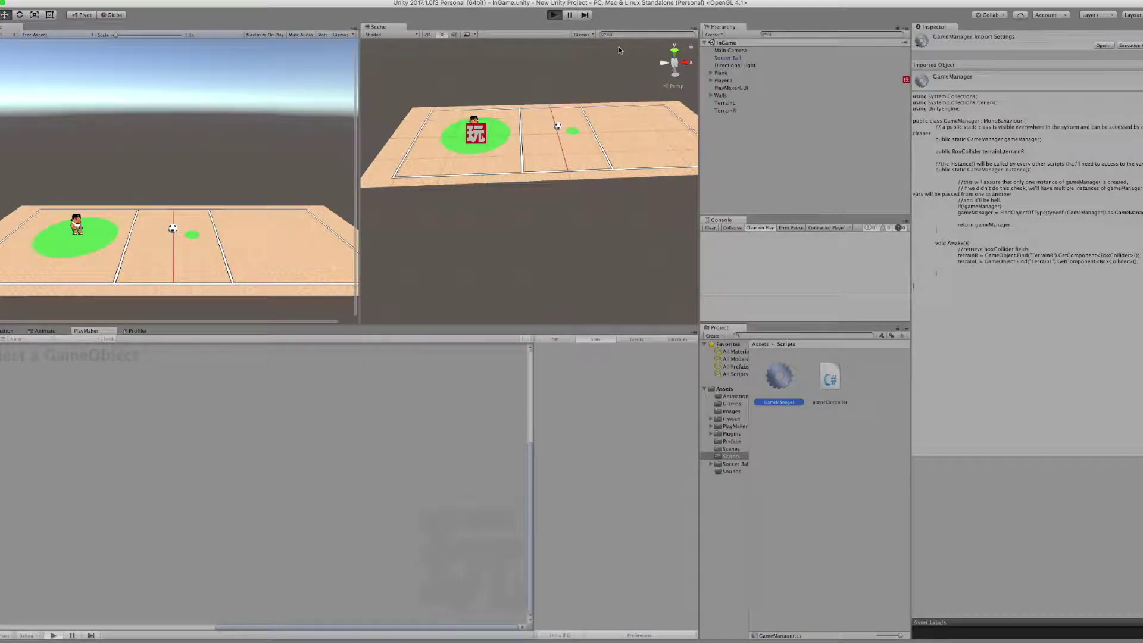
{"action": "key", "text": "ctrl+p"}
{"action": "left_click", "coordinate": [740, 52]}
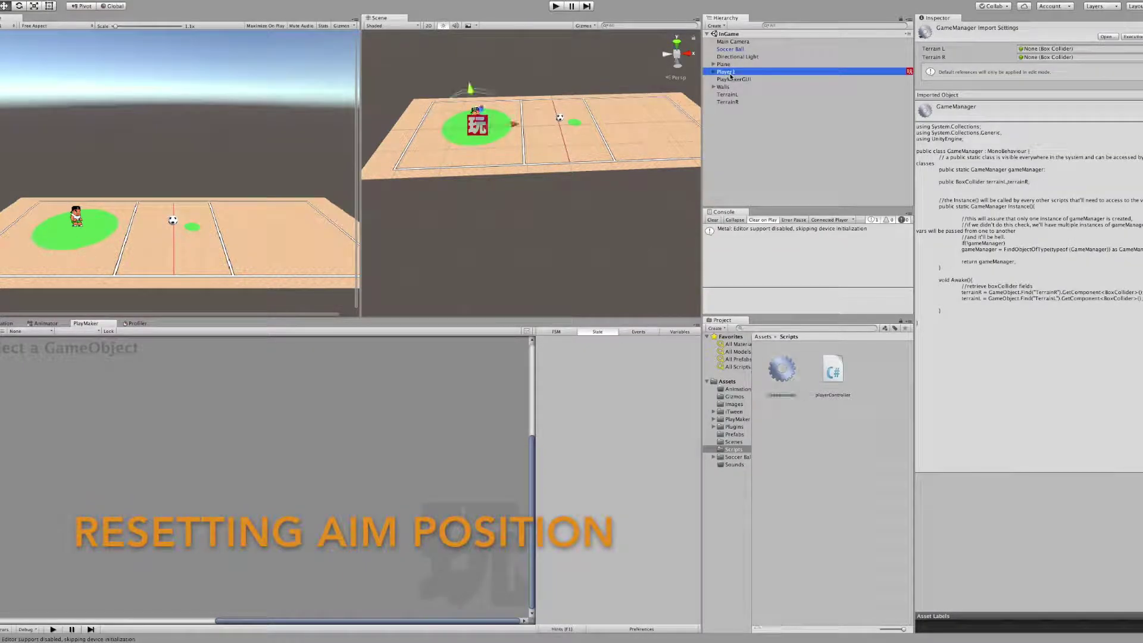
{"action": "left_click", "coordinate": [730, 72]}
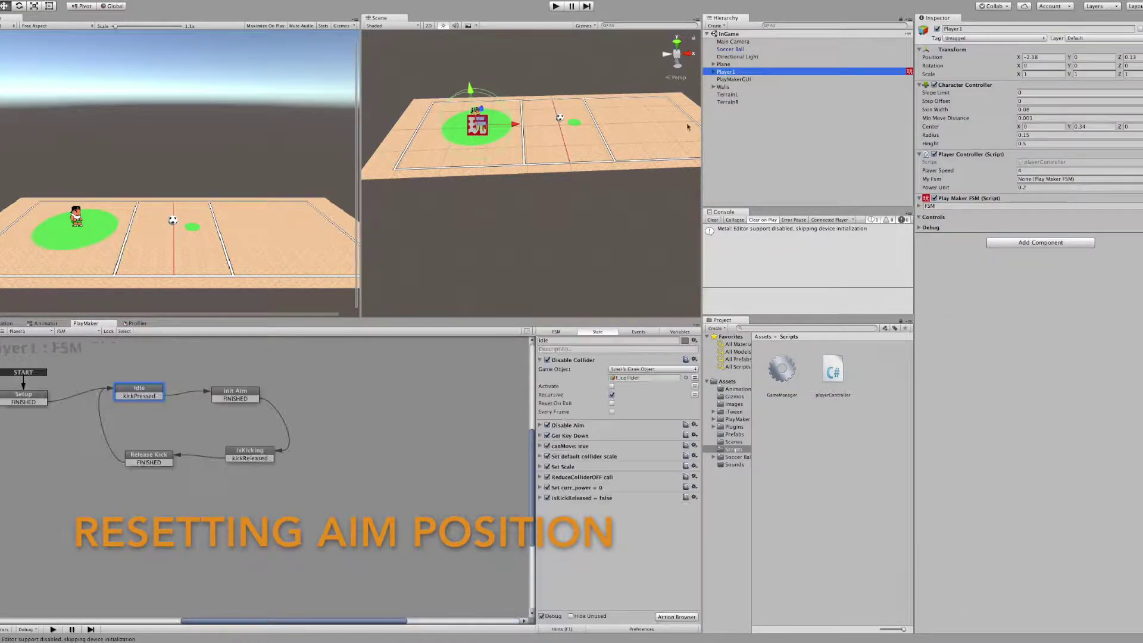
Step: Add a Vector3 variable named Aim_pos to Player1's FSM, then open playerController.cs
{"action": "left_click", "coordinate": [176, 373]}
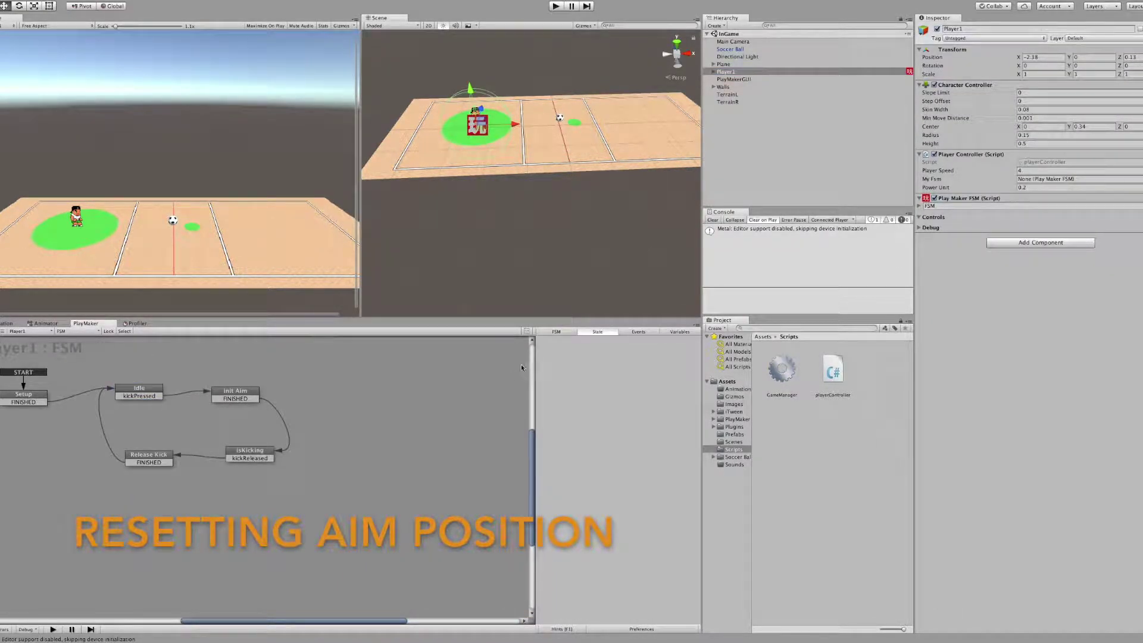
{"action": "left_click", "coordinate": [680, 331]}
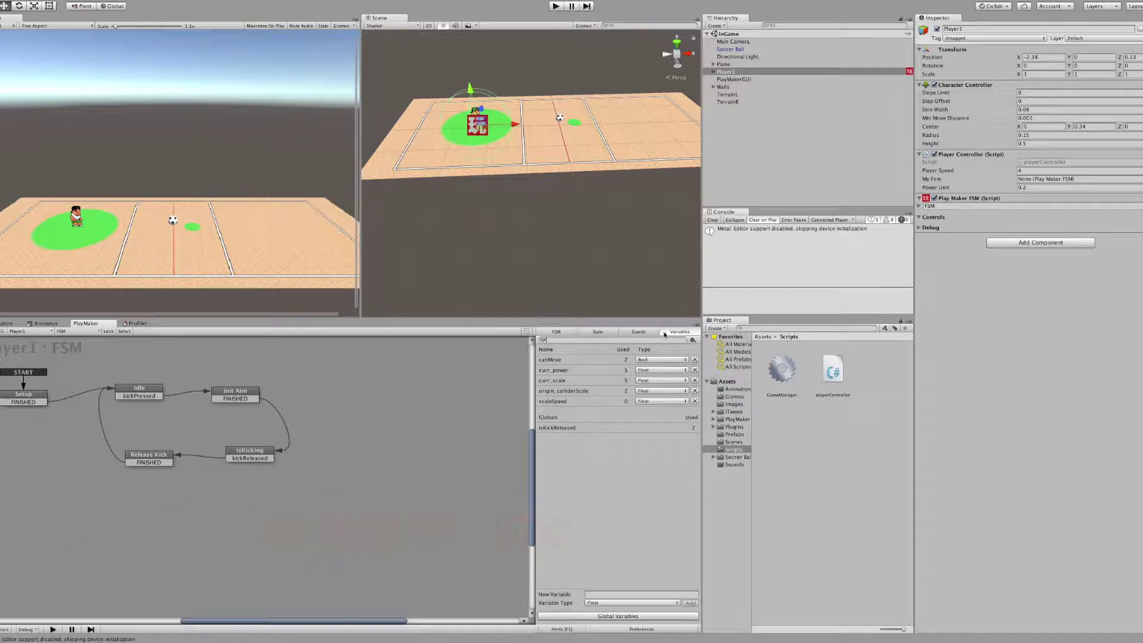
{"action": "left_click", "coordinate": [592, 593]}
{"action": "left_click", "coordinate": [619, 603]}
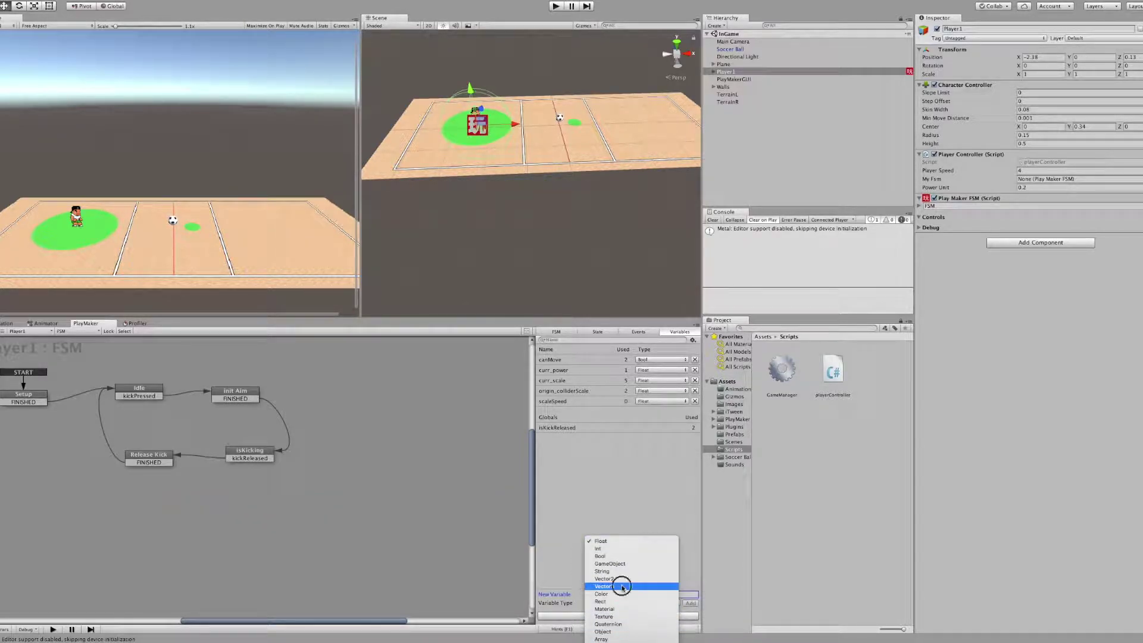
{"action": "left_click", "coordinate": [618, 595]}
{"action": "left_click", "coordinate": [611, 595]}
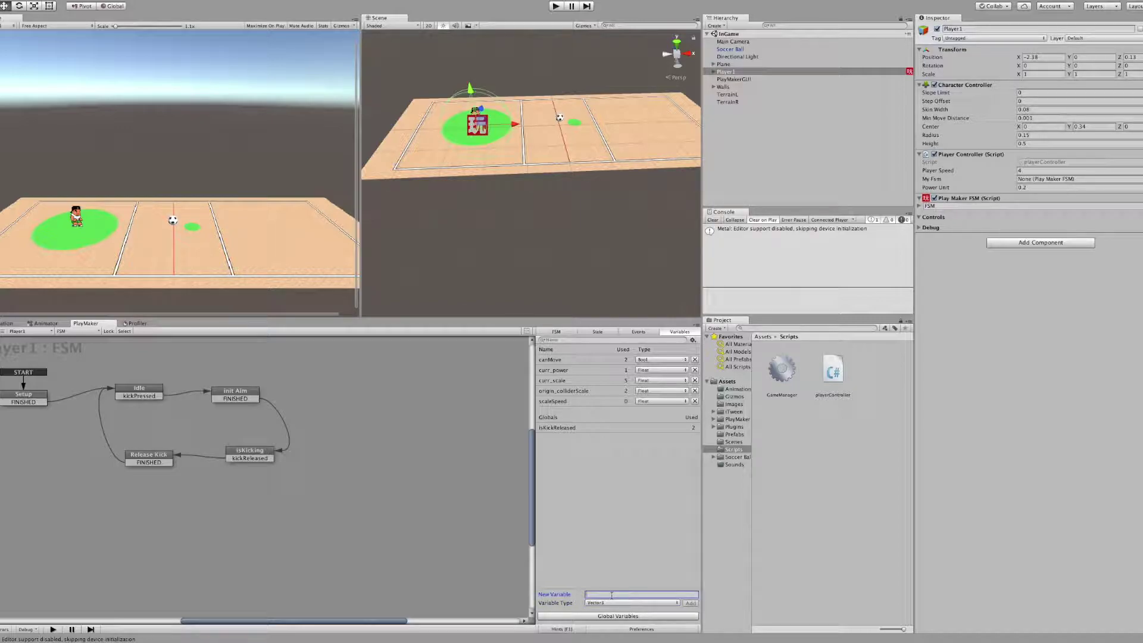
{"action": "type", "text": "Aim_pos"}
{"action": "left_click", "coordinate": [690, 603]}
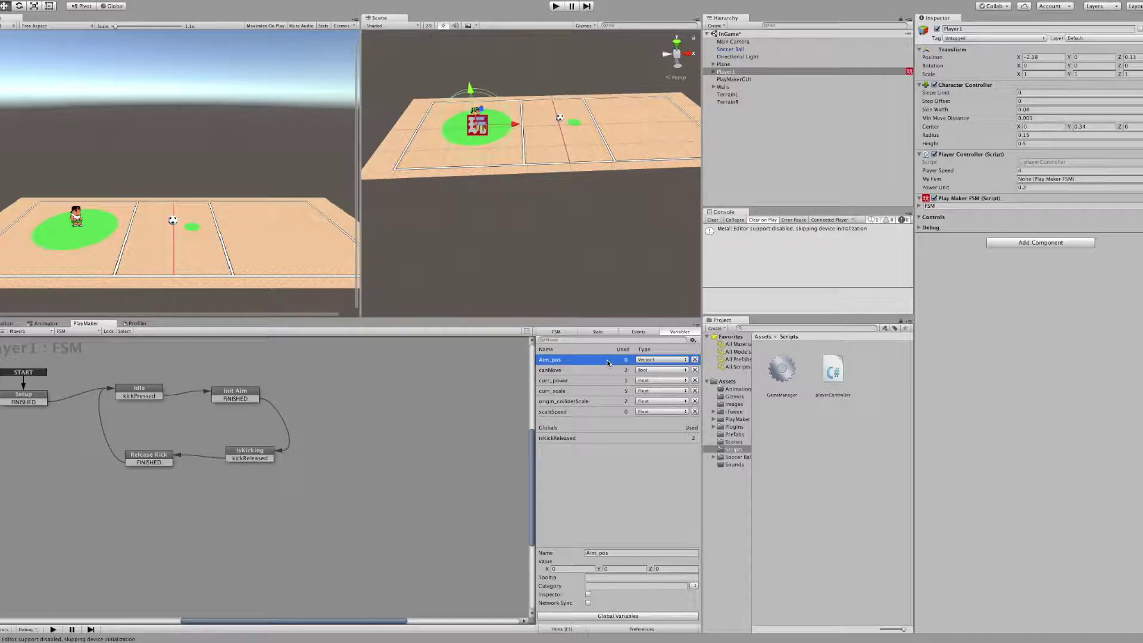
{"action": "left_click", "coordinate": [832, 372]}
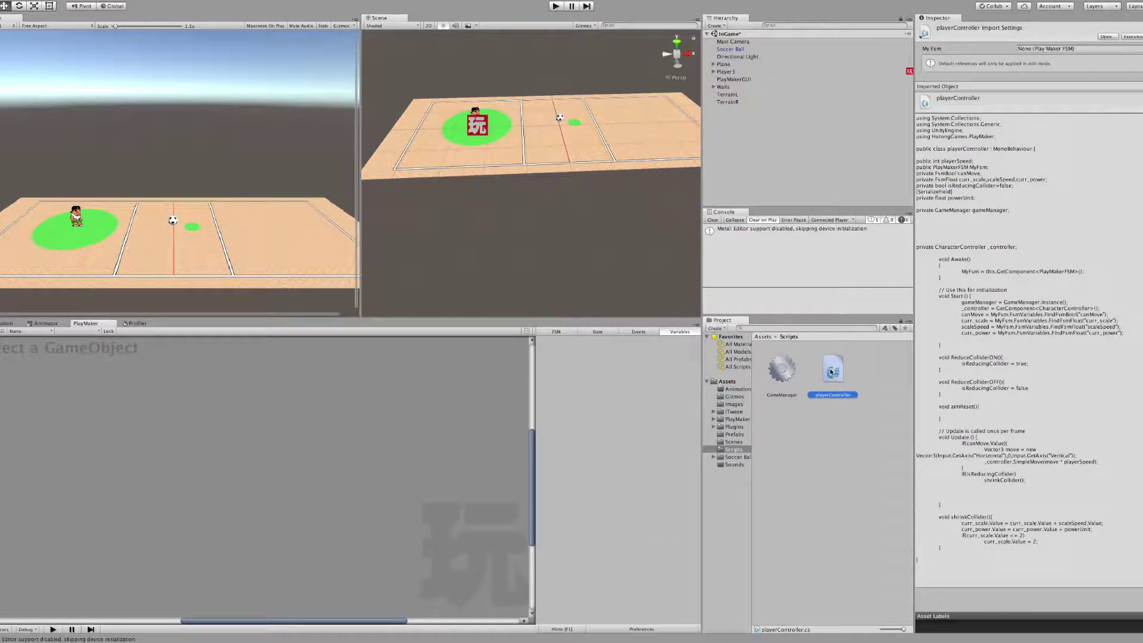
{"action": "double_click", "coordinate": [831, 372]}
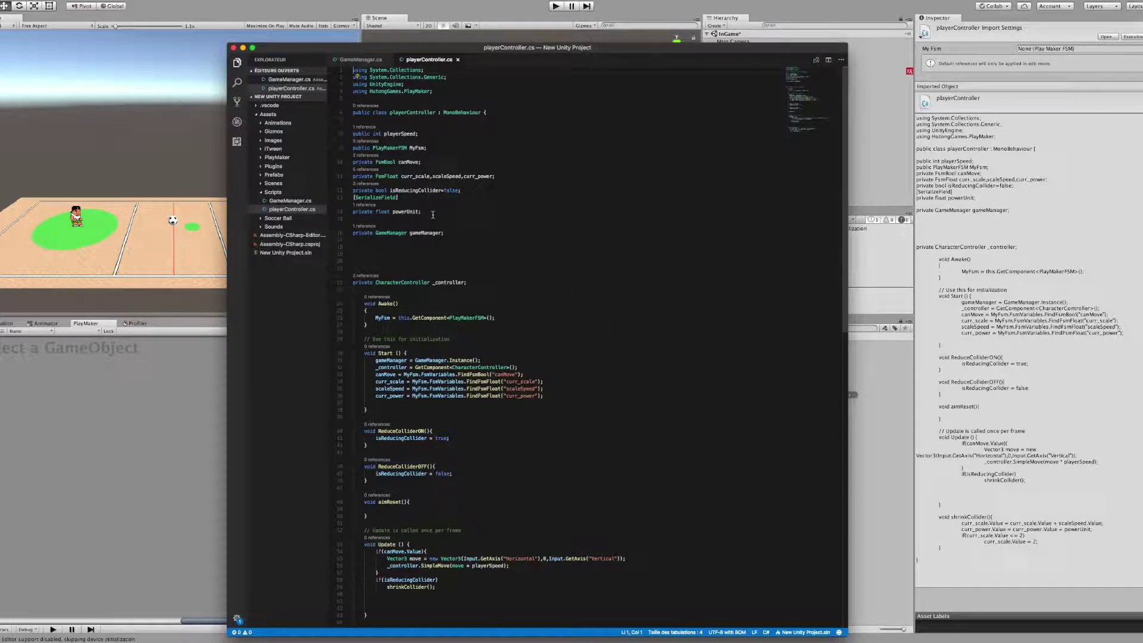
Step: Declare 'private FsmVector3 Aim_pos;' below the FsmFloat fields in playerController
{"action": "left_click", "coordinate": [445, 161]}
{"action": "left_click", "coordinate": [505, 175]}
{"action": "key", "text": "Return"}
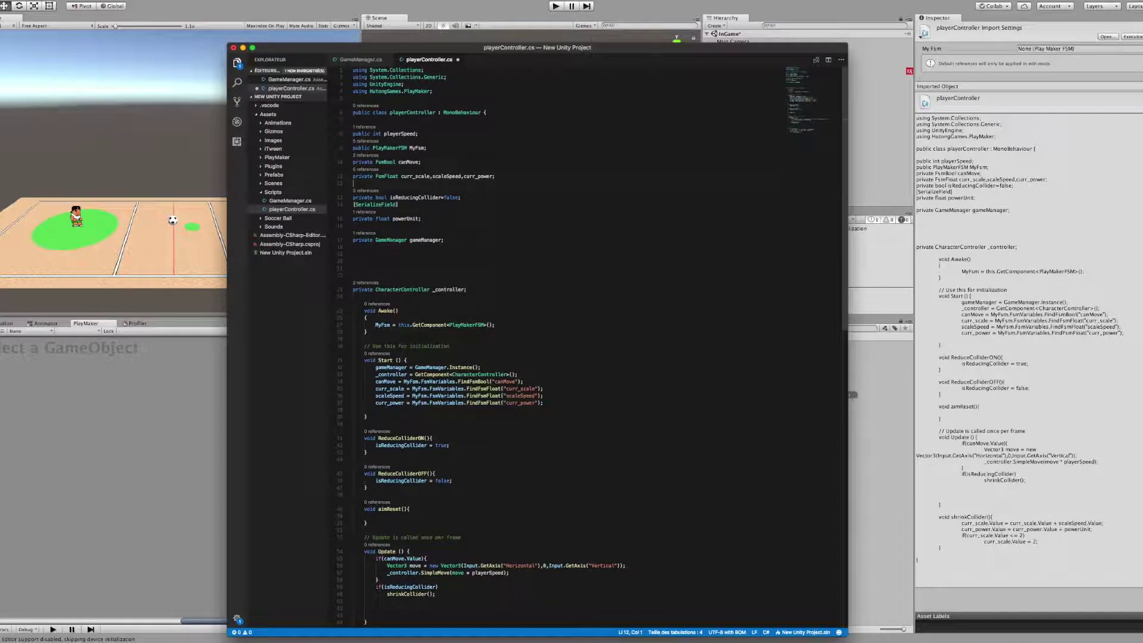
{"action": "type", "text": "private F"}
{"action": "type", "text": "SMV"}
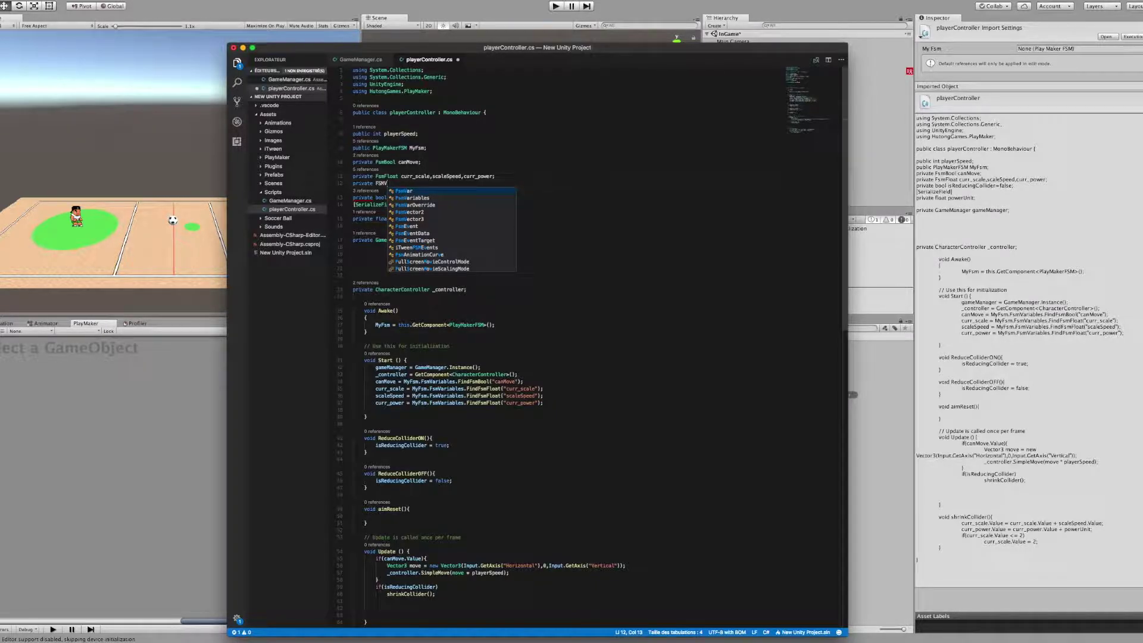
{"action": "key", "text": "Down"}
{"action": "key", "text": "Return"}
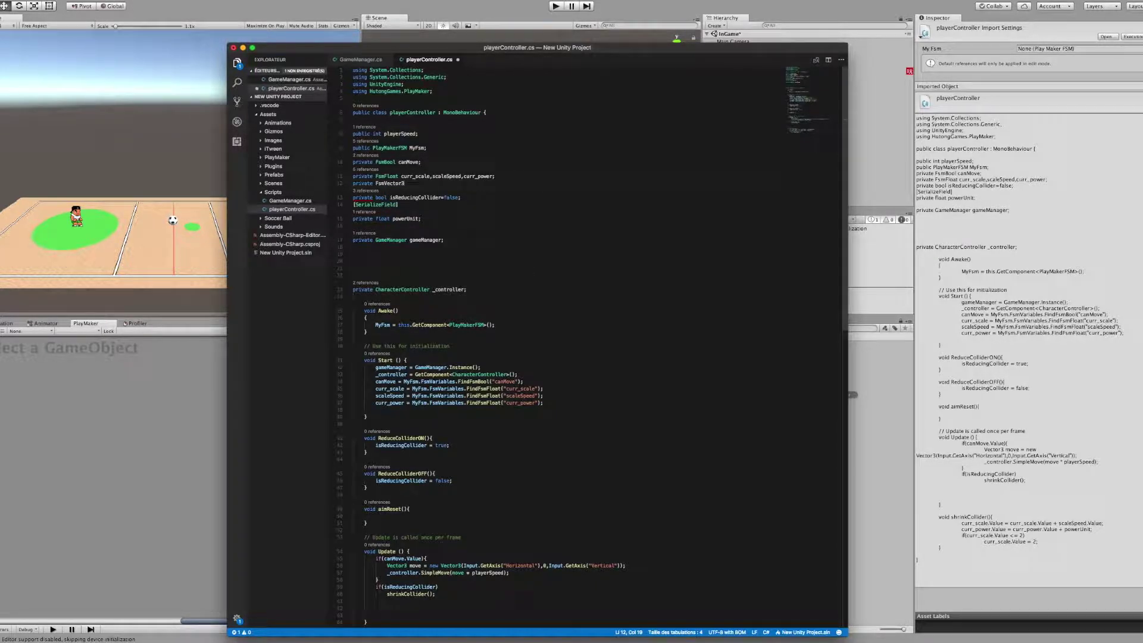
{"action": "type", "text": " Ai"}
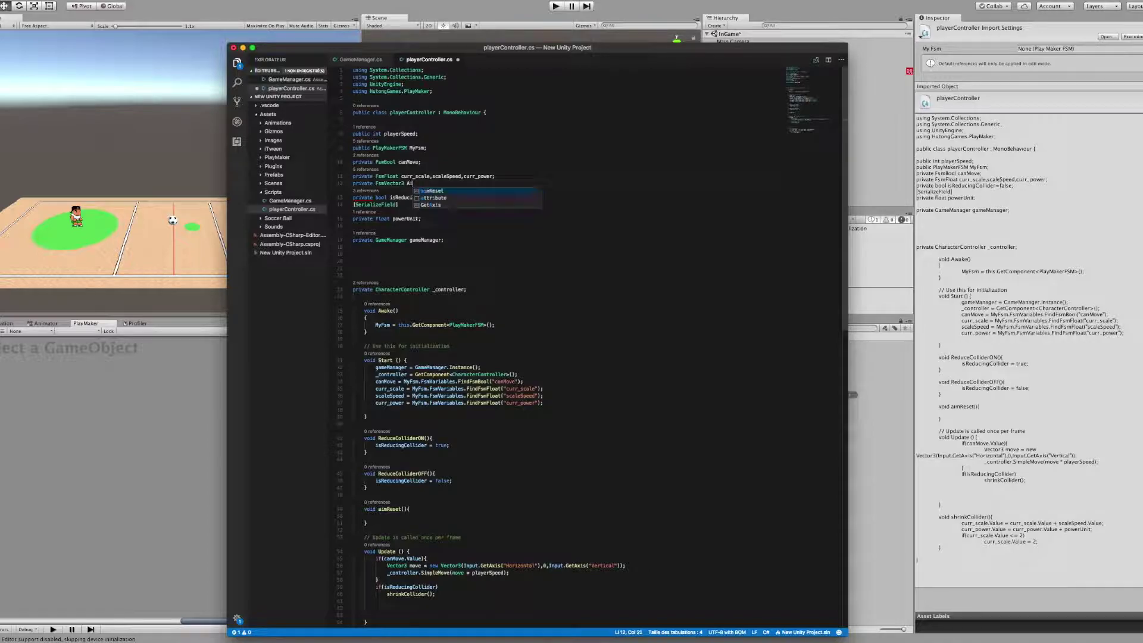
{"action": "type", "text": "m_pos;"}
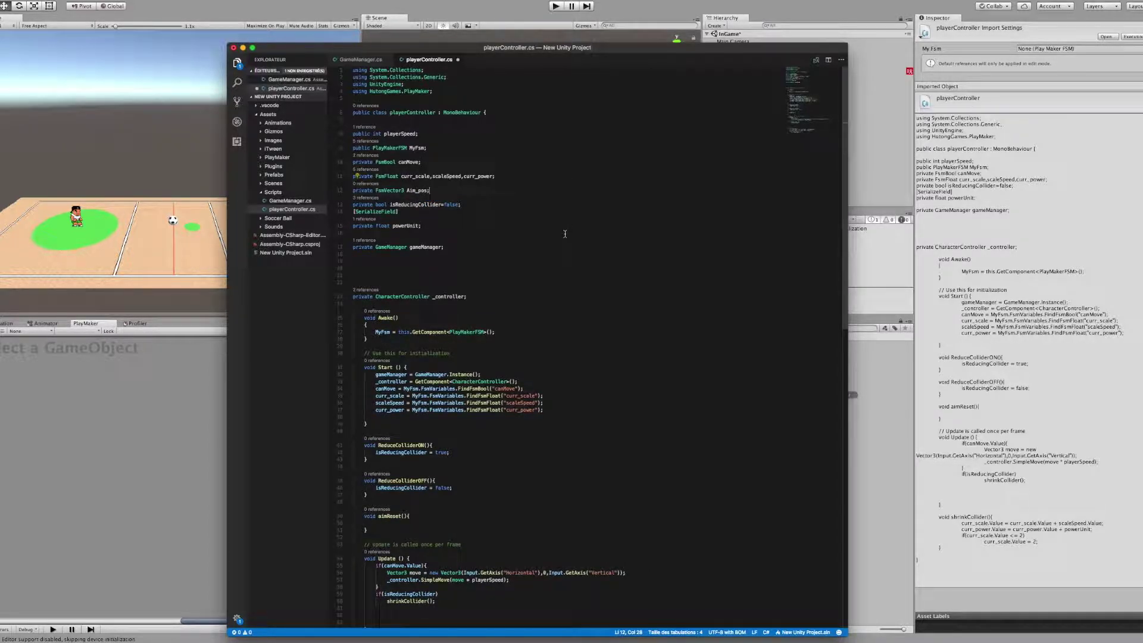
Step: In Start(), set Aim_pos = MyFsm.FsmVariables.FindFsmVector3("Aim_pos");
{"action": "scroll", "coordinate": [565, 233], "scroll_direction": "down", "scroll_amount": 2}
{"action": "left_click", "coordinate": [393, 381]}
{"action": "type", "text": "AI"}
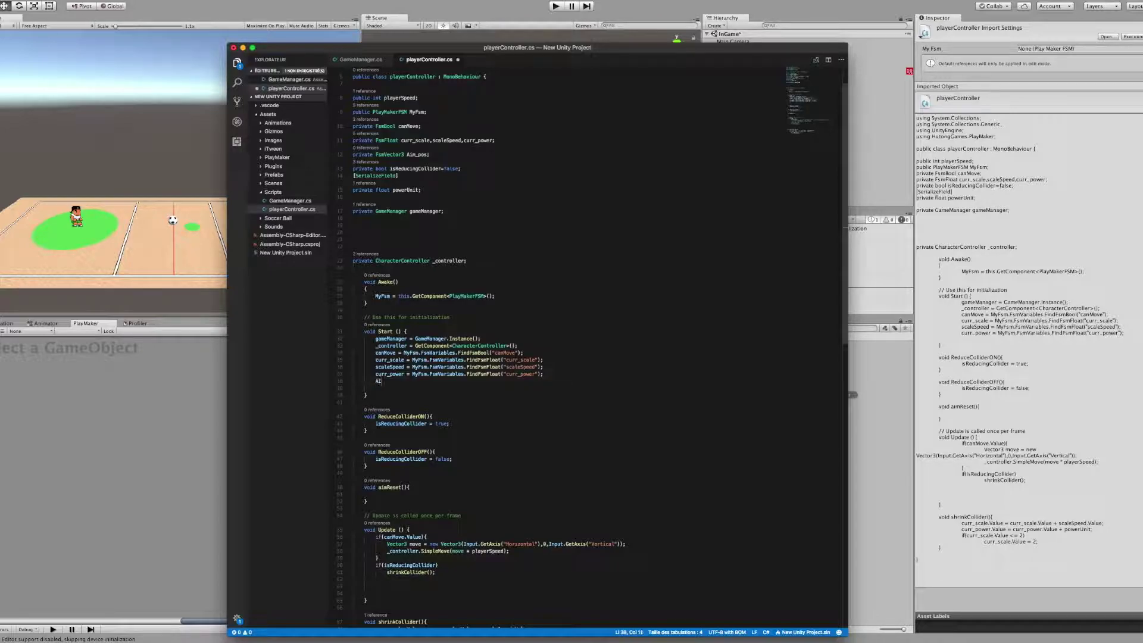
{"action": "type", "text": "m"}
{"action": "key", "text": "BackSpace"}
{"action": "key", "text": "BackSpace"}
{"action": "type", "text": "i"}
{"action": "key", "text": "Return"}
{"action": "type", "text": "= MyFs"}
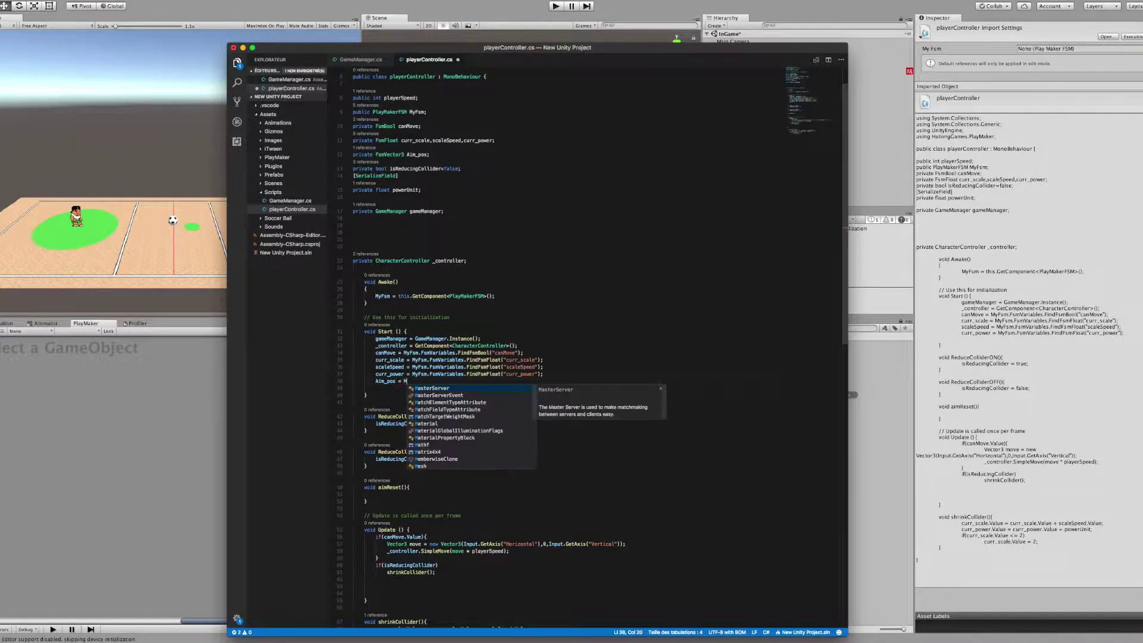
{"action": "key", "text": "Return"}
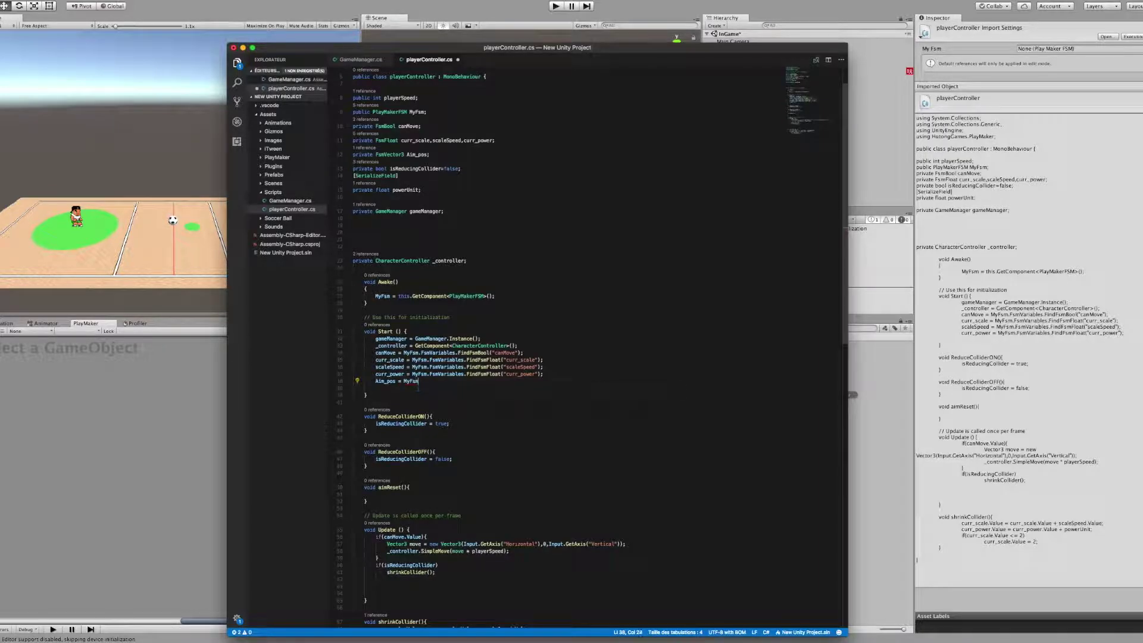
{"action": "type", "text": ".Fsm"}
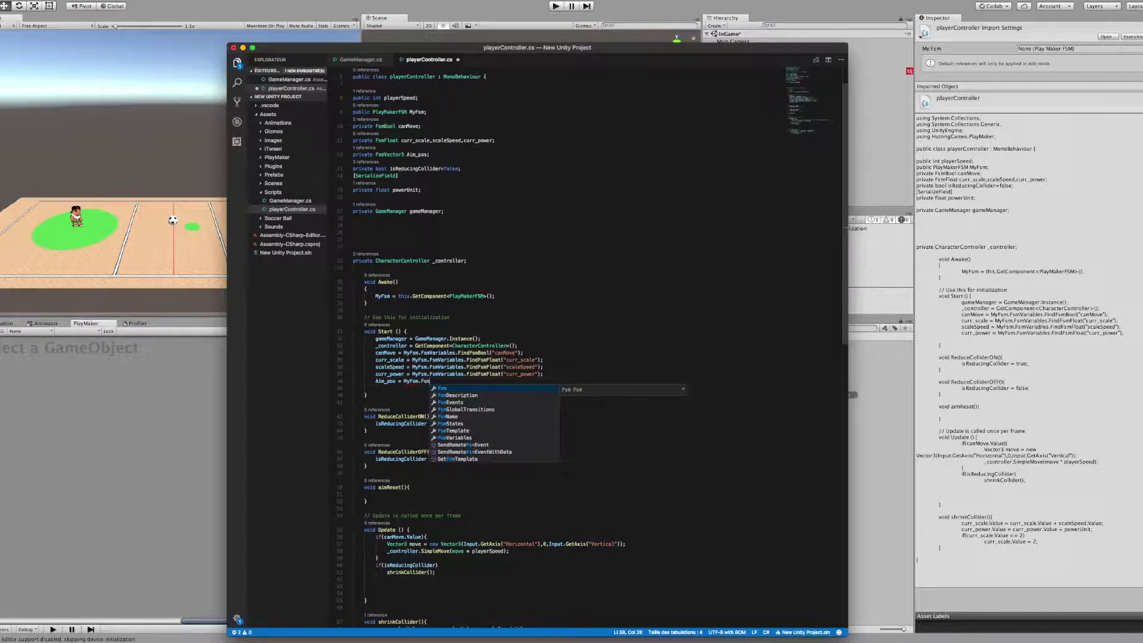
{"action": "type", "text": "va"}
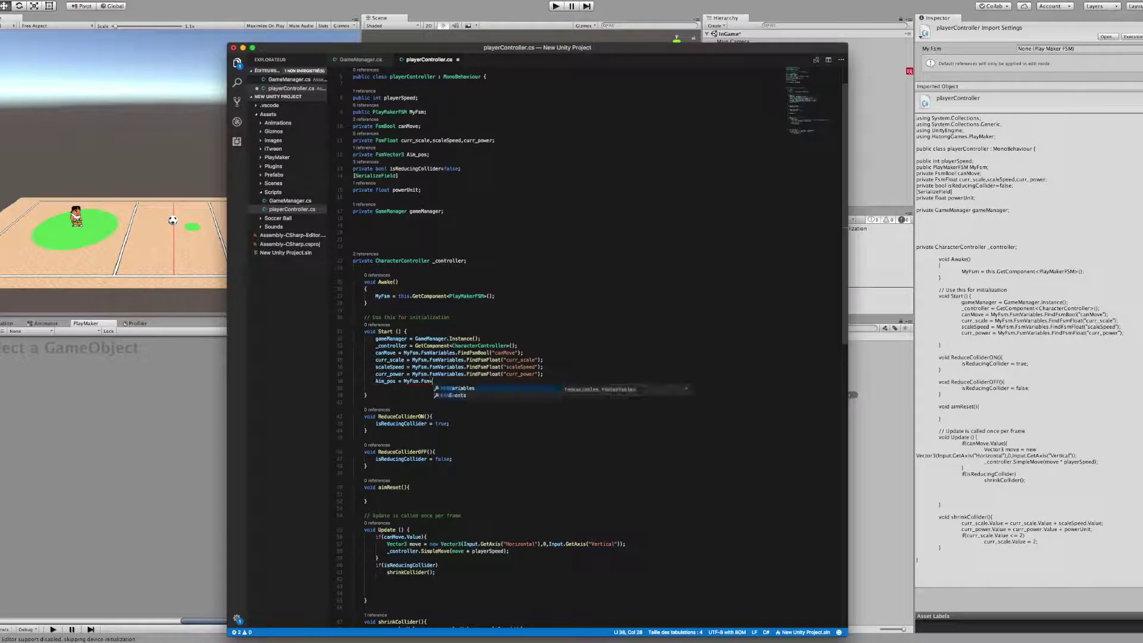
{"action": "key", "text": "Return"}
{"action": "type", "text": ".FindFsmve"}
{"action": "key", "text": "Return"}
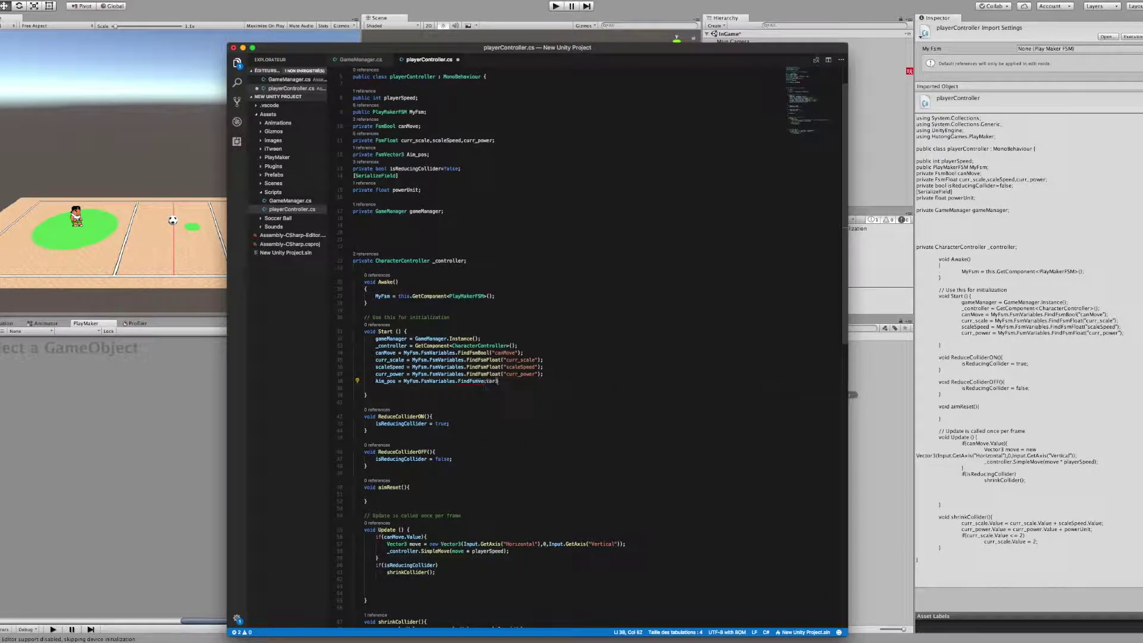
{"action": "type", "text": "(\""}
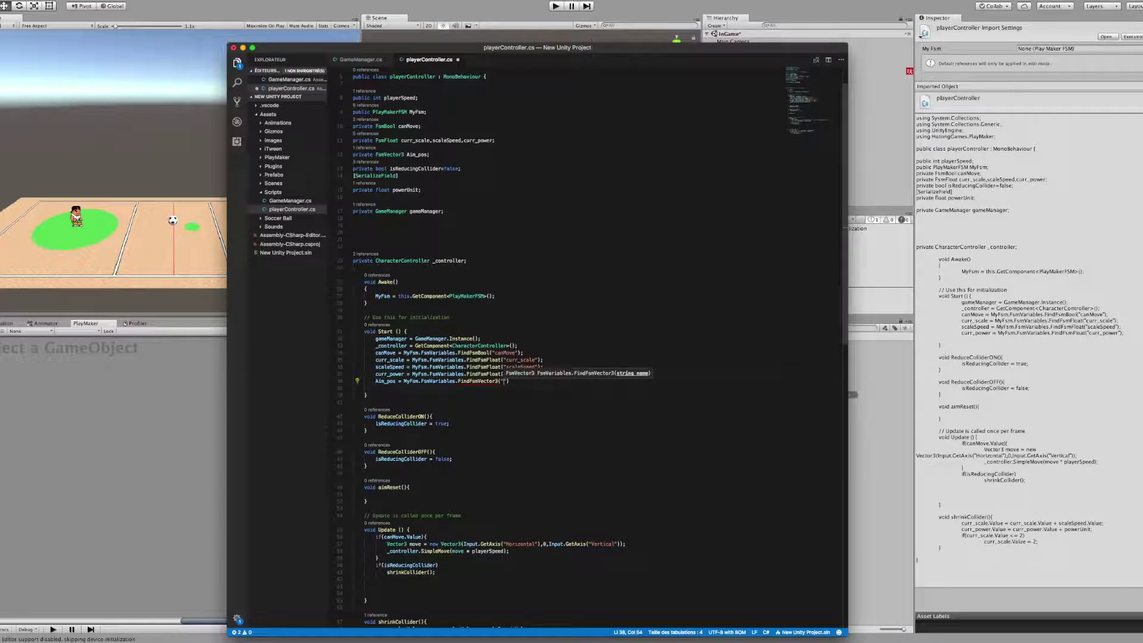
{"action": "type", "text": "Aim_pos"}
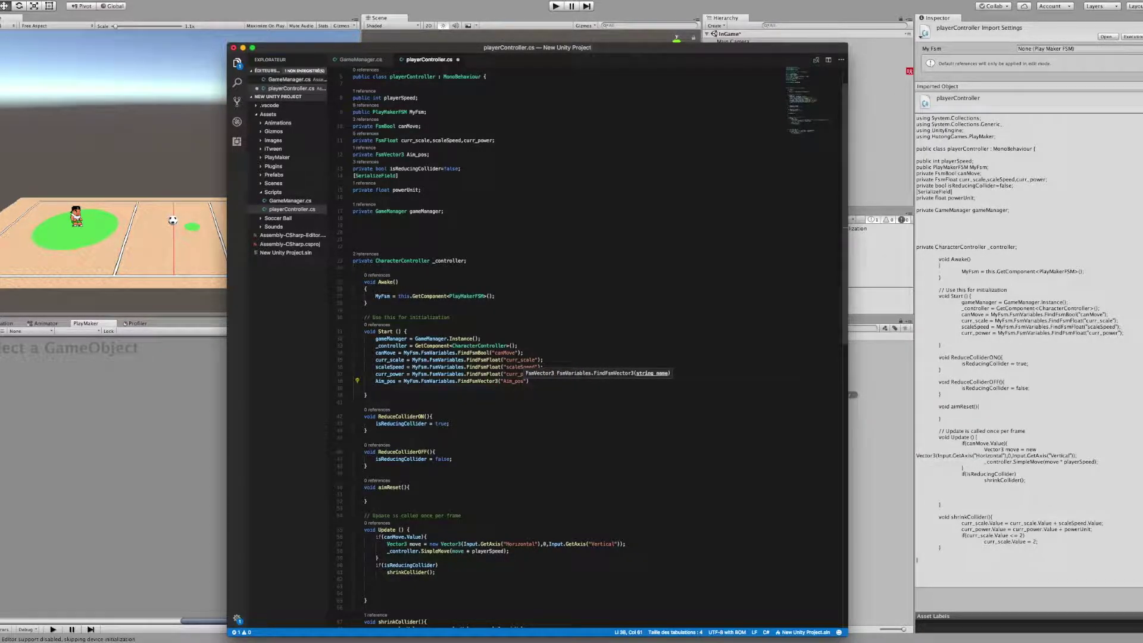
{"action": "type", "text": "\")"}
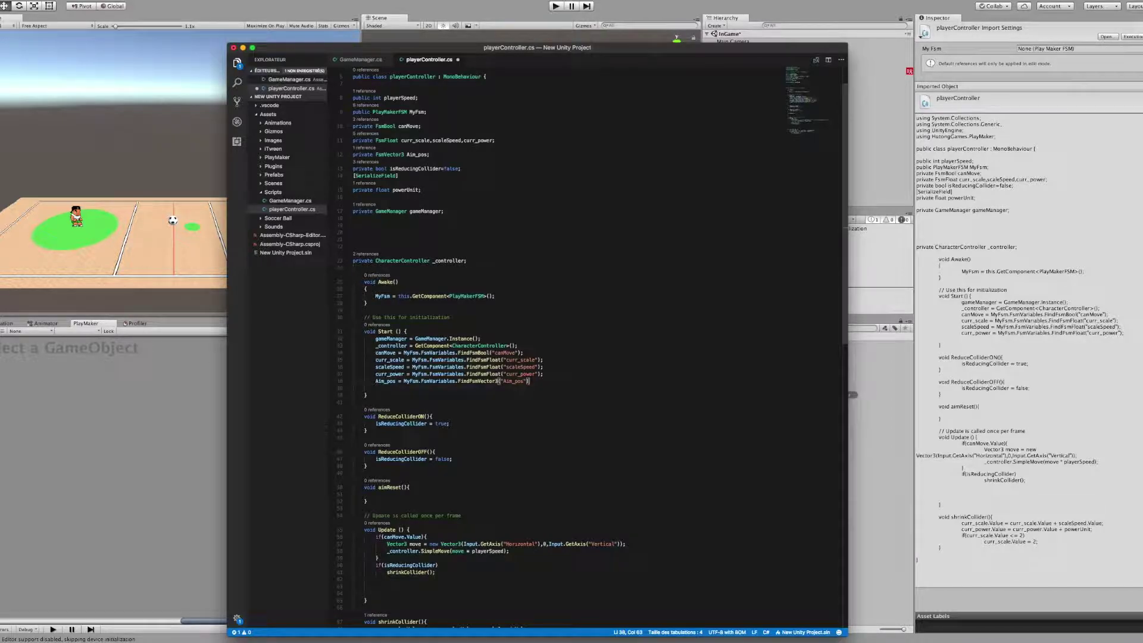
{"action": "type", "text": ";"}
Step: Save playerController.cs and select the GameManager script back in Unity
{"action": "key", "text": "super+s"}
{"action": "key", "text": "super+Tab"}
{"action": "left_click", "coordinate": [784, 371]}
Step: Add '[HideInInspector] public float aimWidth = 0.4f;' to GameManager.cs
{"action": "double_click", "coordinate": [784, 371]}
{"action": "type", "text": "[HideInInspector]"}
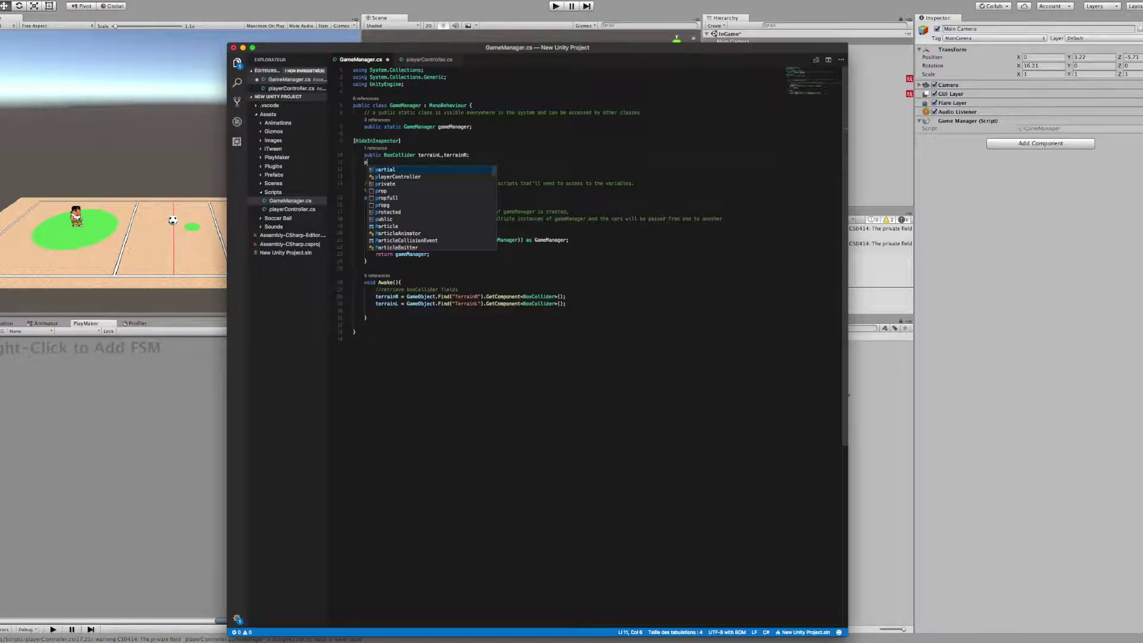
{"action": "key", "text": "Return"}
{"action": "type", "text": "public"}
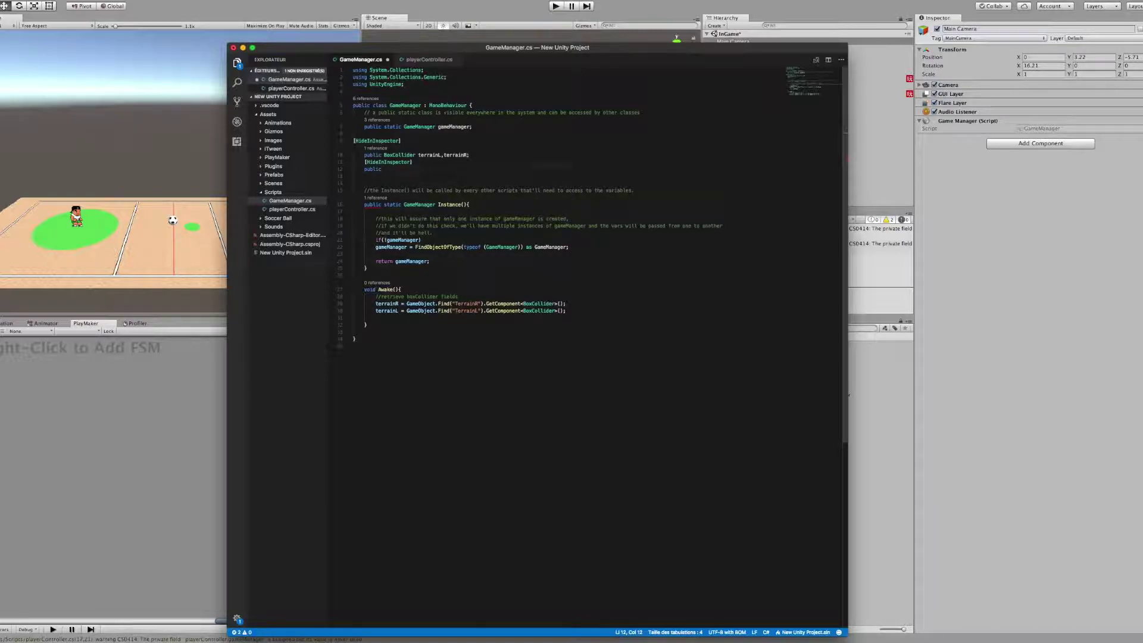
{"action": "type", "text": "float"}
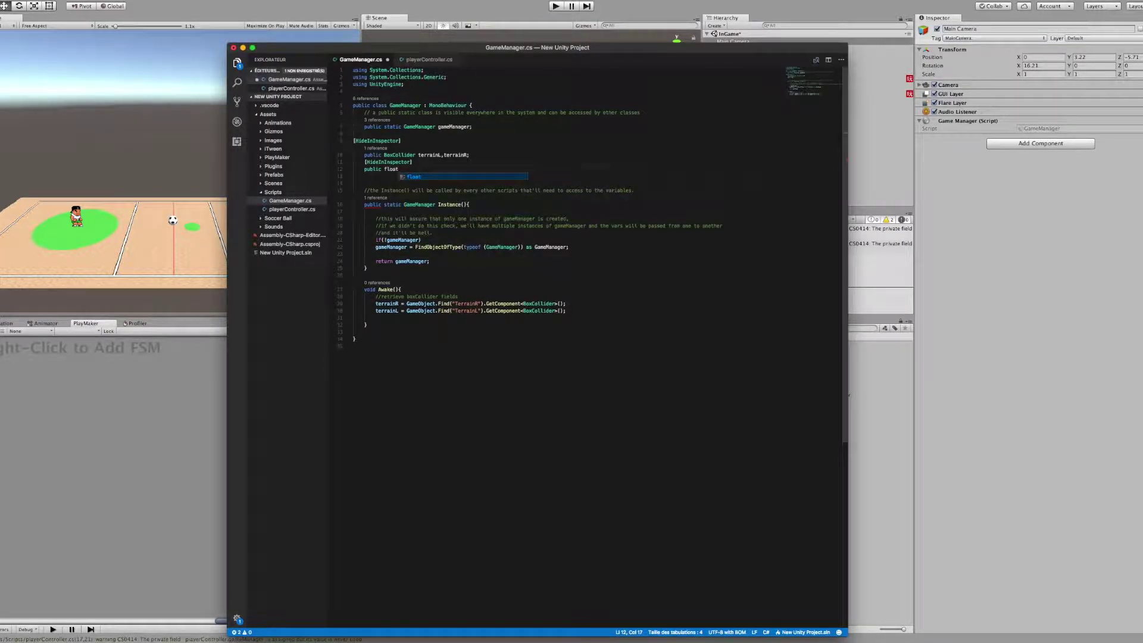
{"action": "type", "text": " aim"}
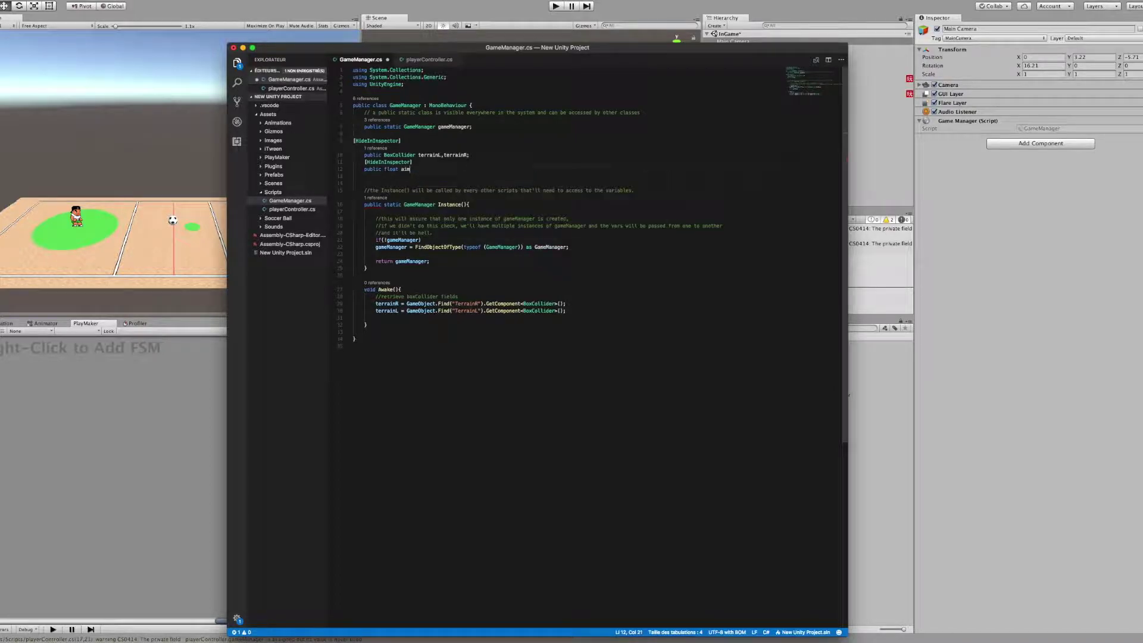
{"action": "type", "text": "Width"}
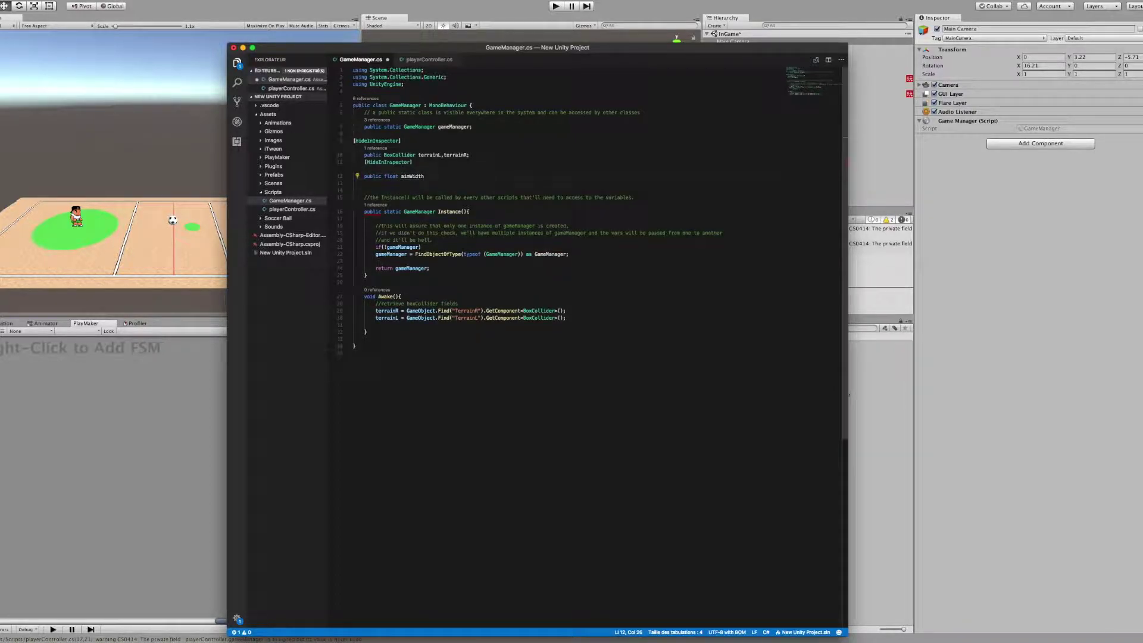
{"action": "type", "text": " = 0.4"}
{"action": "key", "text": "BackSpace"}
{"action": "key", "text": "BackSpace"}
{"action": "type", "text": "."}
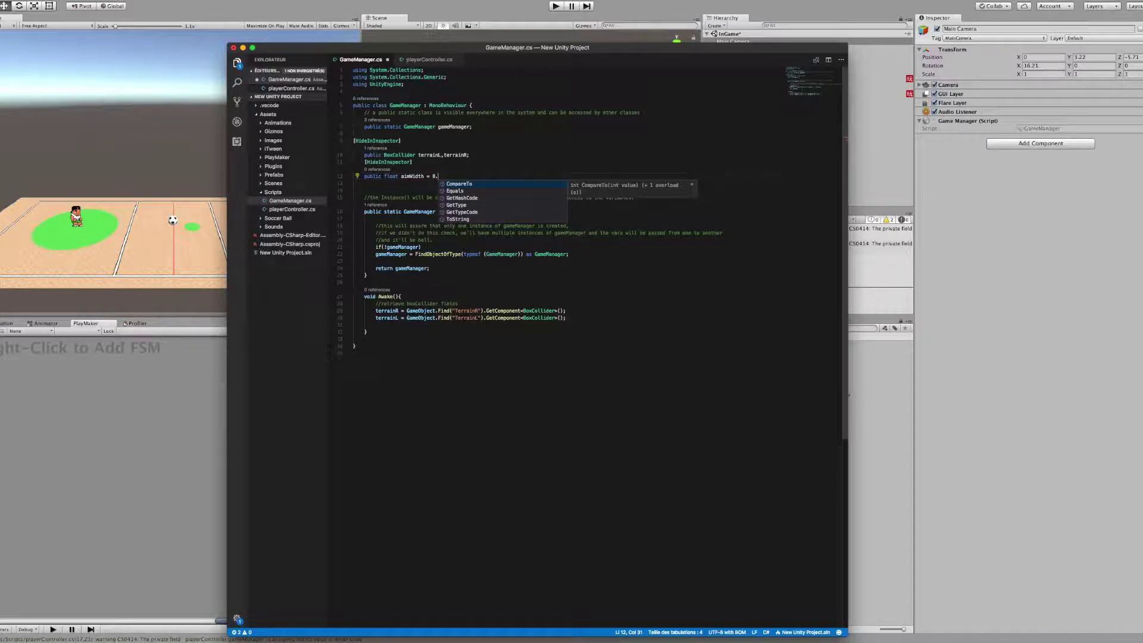
{"action": "type", "text": "4f;"}
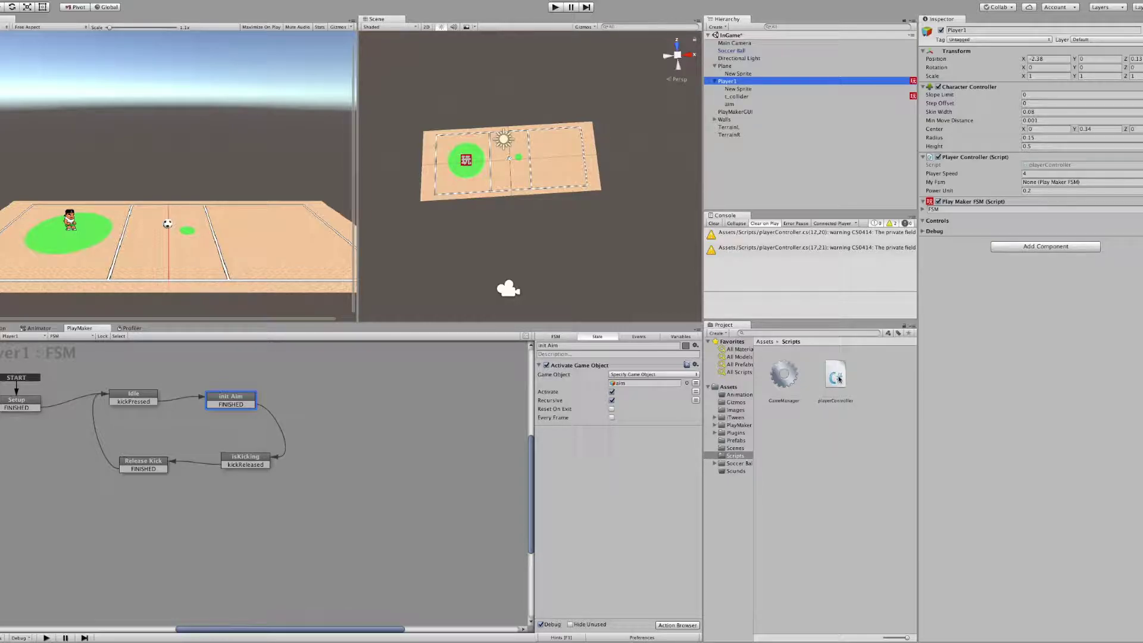
Step: In playerController.cs, append xmin, xmax, zmin, zmax and aimWidth to the powerUnit float declaration
{"action": "left_click", "coordinate": [839, 378]}
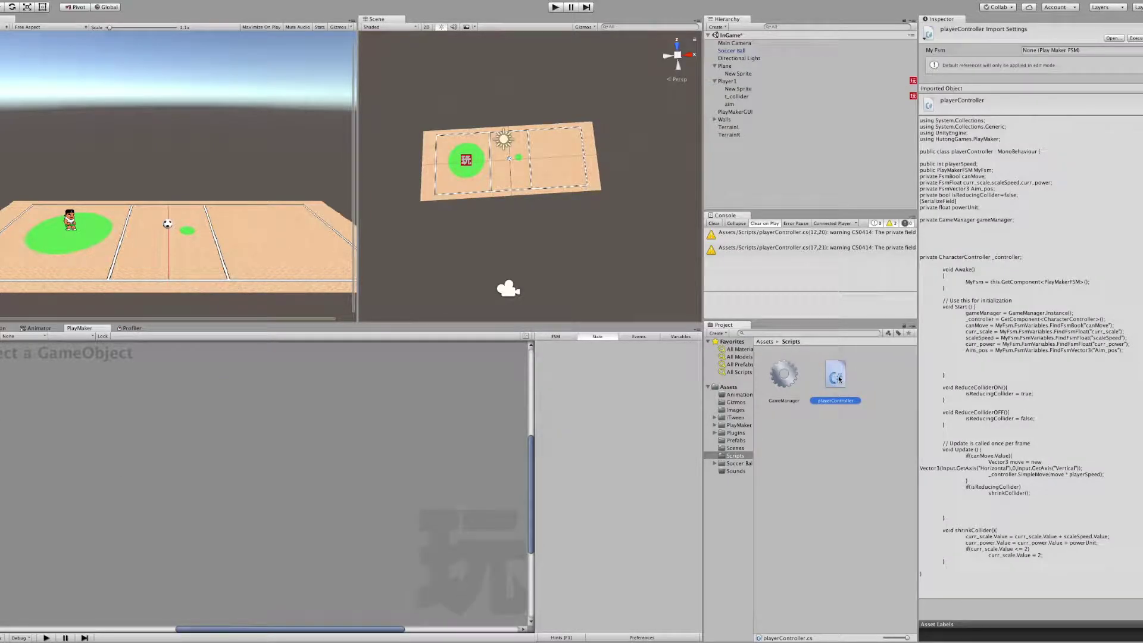
{"action": "double_click", "coordinate": [839, 378]}
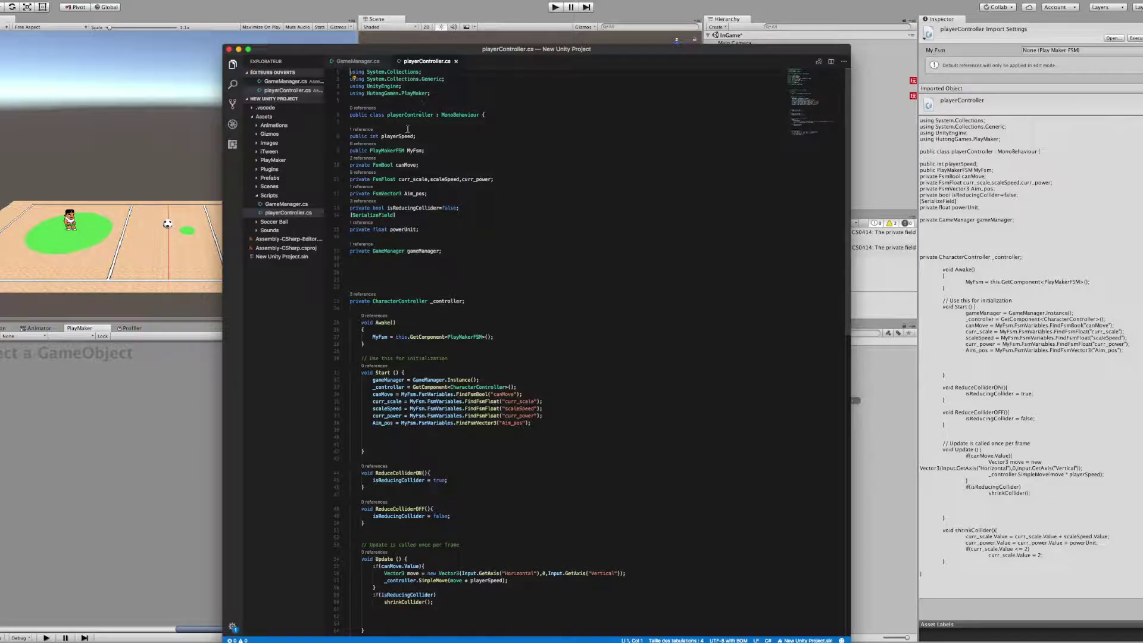
{"action": "left_click", "coordinate": [417, 230]}
{"action": "type", "text": ",xmin,xma"}
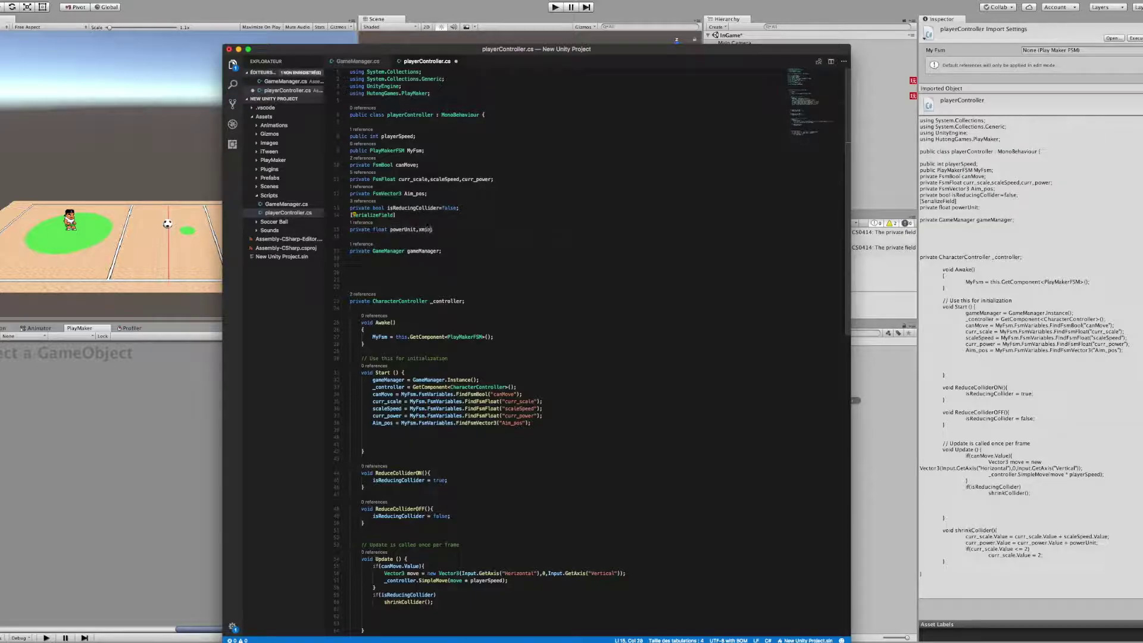
{"action": "type", "text": "x,z"}
{"action": "type", "text": "min,zmax,aim"}
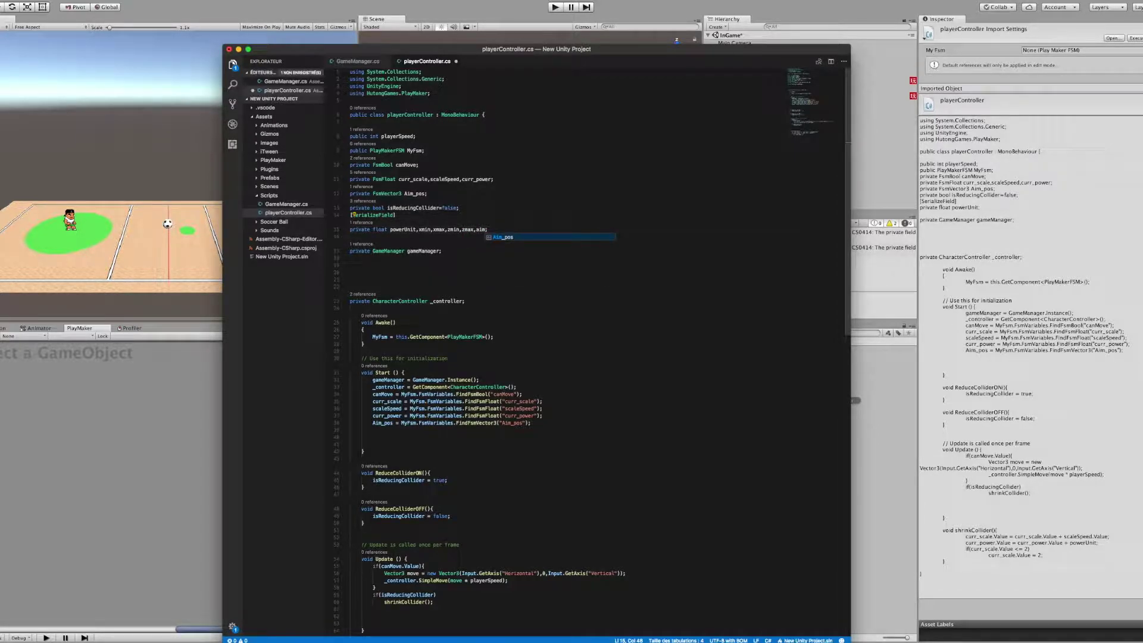
{"action": "type", "text": "Width"}
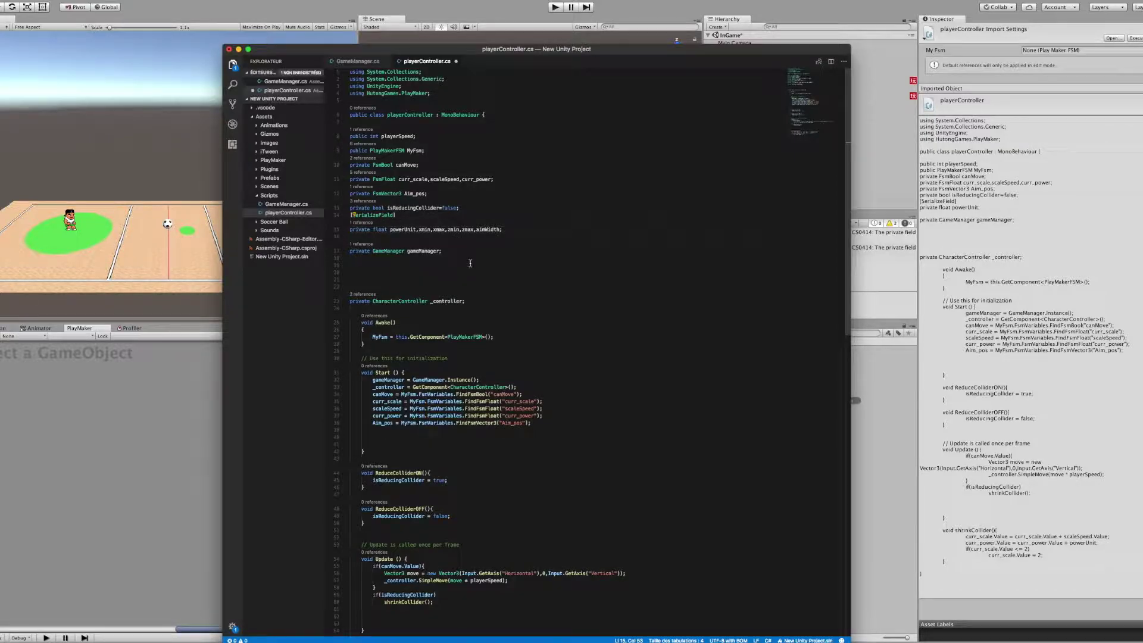
Step: Remove the blank lines in Start(), paste the resetAimPos() method after it, and save
{"action": "scroll", "coordinate": [465, 268], "scroll_direction": "down", "scroll_amount": 5}
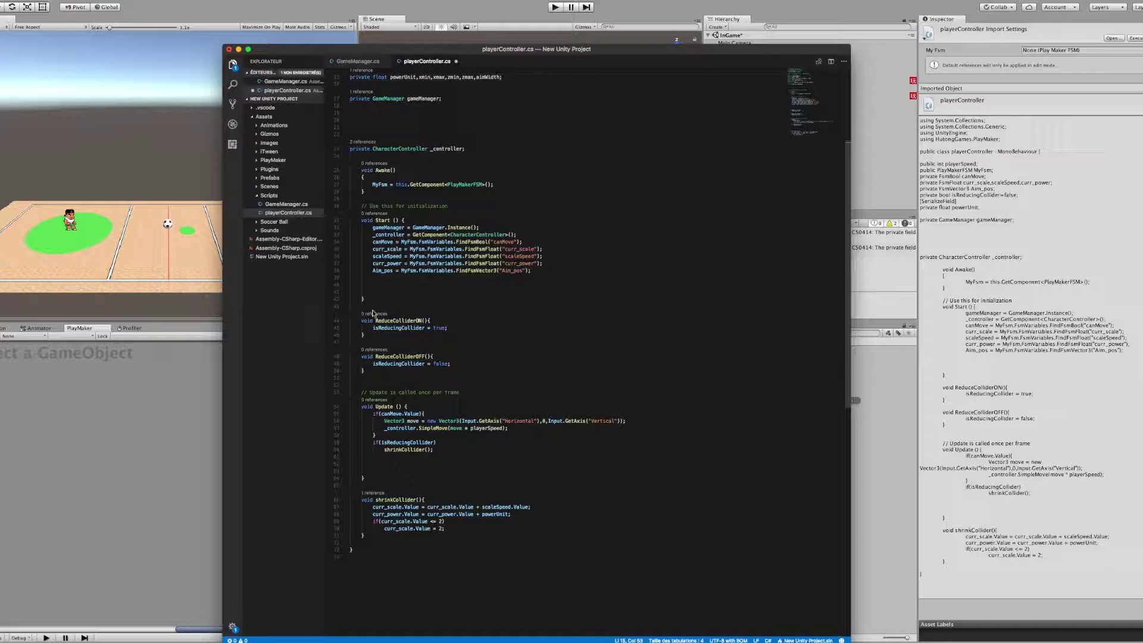
{"action": "left_click_drag", "start_coordinate": [366, 292], "coordinate": [358, 281]}
{"action": "key", "text": "BackSpace"}
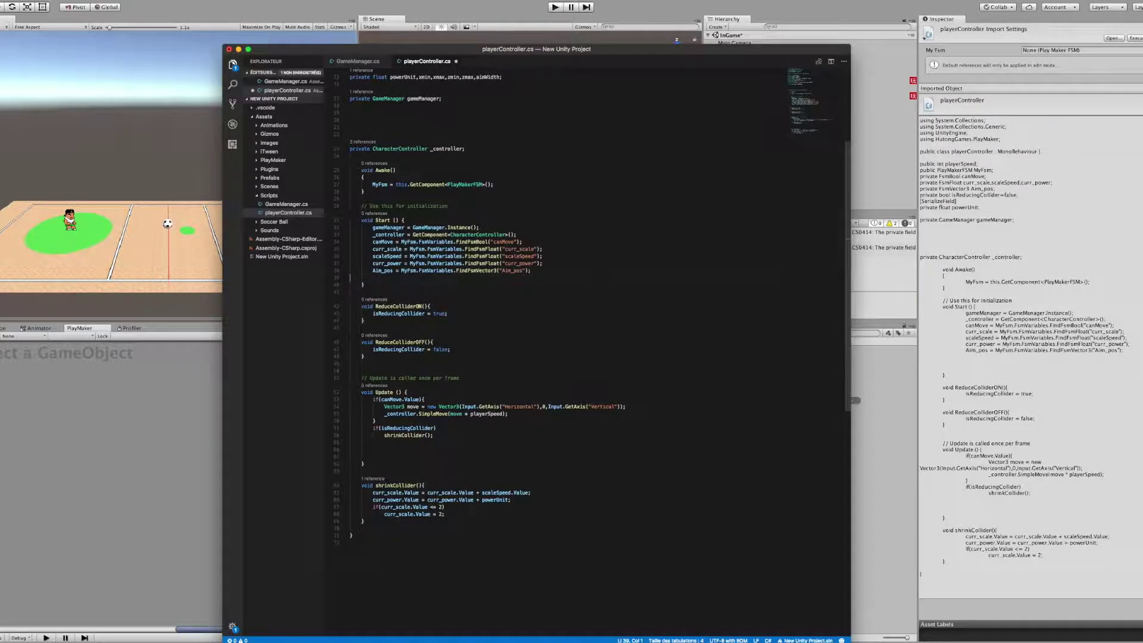
{"action": "left_click", "coordinate": [364, 285]}
{"action": "key", "text": "Return"}
{"action": "key", "text": "Return"}
{"action": "type", "text": "void resetAimPos(){     Vector3 temp;     aimWidth = gameManager.aimWidth;      //we retrieve the transform position of the field stored in our gameManager and add or remove the aim with to it.     xmin =gameManager.terrainR.transform.position.x+aimWidth;     xmax= gameManager.terrainR.transform.position.x+(gameManager.terrainR.size.x-aimWidth);      zmin =((gameManager.terrainR.size.z/2)*-1)+aimWidth;     zmax= (gameManager.terrainR.size.z/2)-aimWidth;      //create a new vector with random clamped values     Vector3 pos = new Vector3 (Random.Range (xmin, xmax), gameManager.terrainR.transform.position.y, Random.Range (zmin, zmax));      //then change the value of the FSM Aim_pos vector, it'll be directly affected on screen.     Aim_pos.Value = pos;   }"}
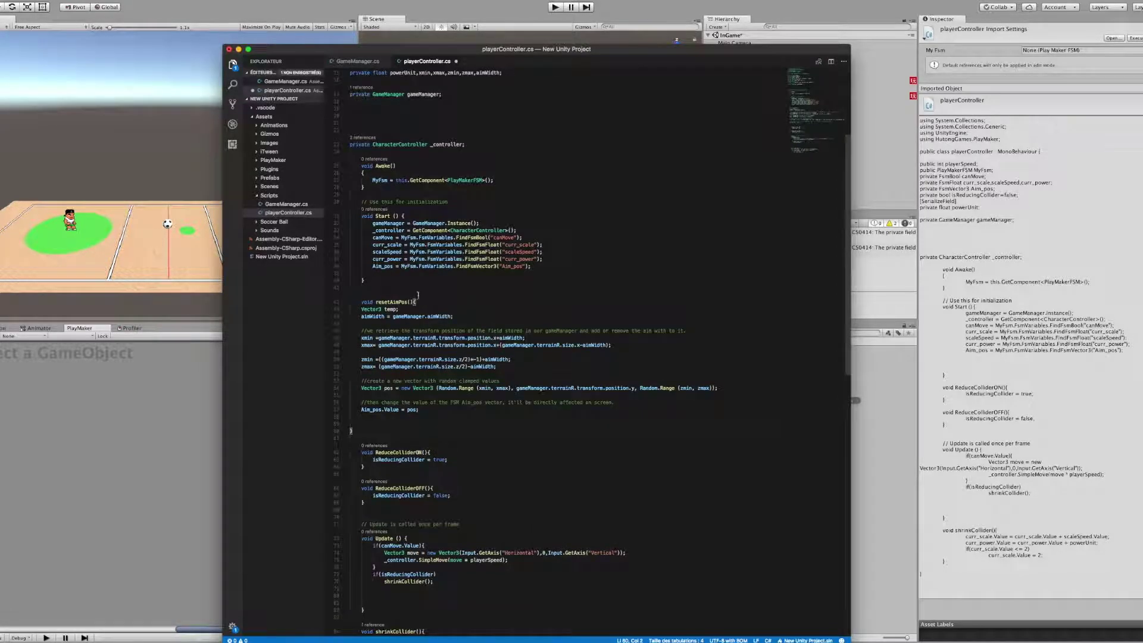
{"action": "key", "text": "super+s"}
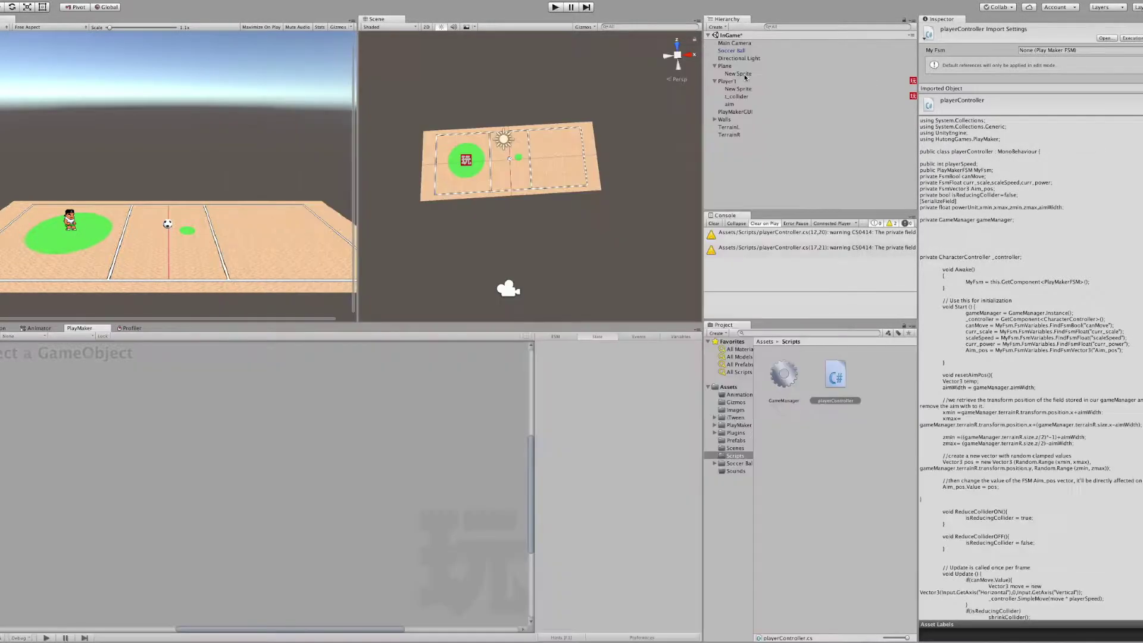
{"action": "key", "text": "super+Tab"}
{"action": "left_click", "coordinate": [731, 81]}
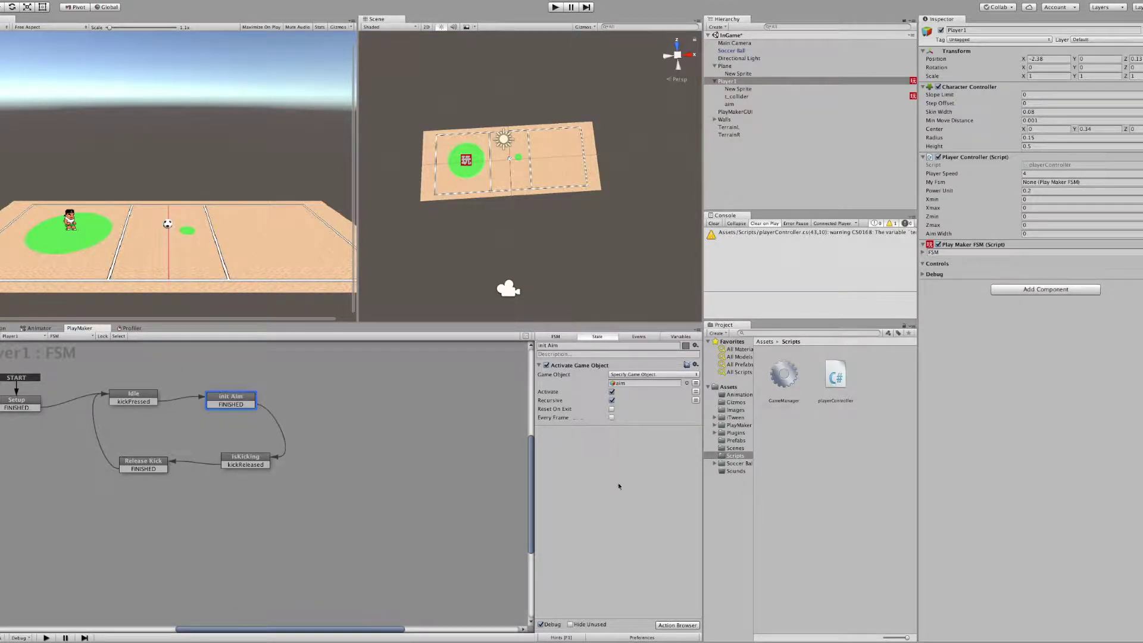
Step: Add a Send Message action calling resetAimPos to the init Aim state
{"action": "left_click", "coordinate": [677, 625]}
{"action": "type", "text": "sendm"}
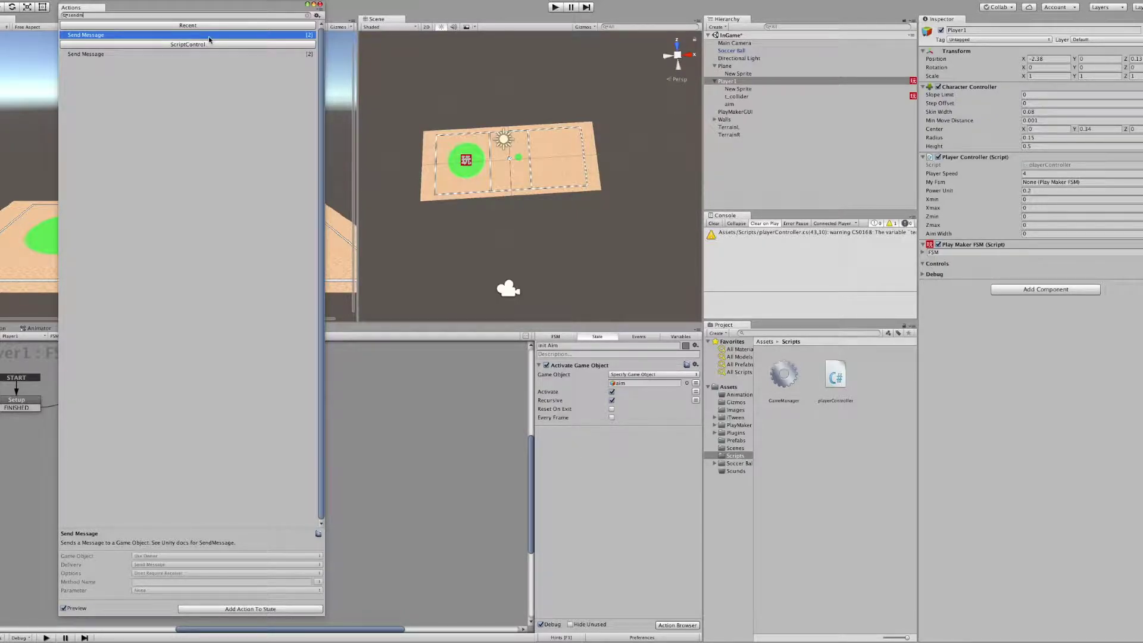
{"action": "double_click", "coordinate": [112, 37]}
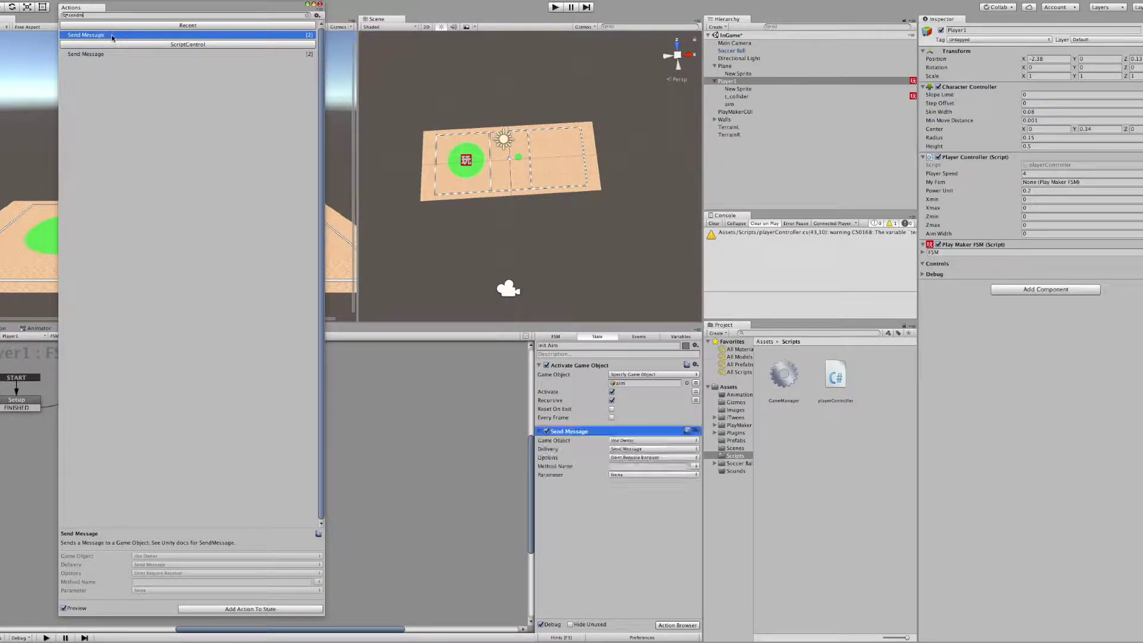
{"action": "left_click", "coordinate": [321, 5]}
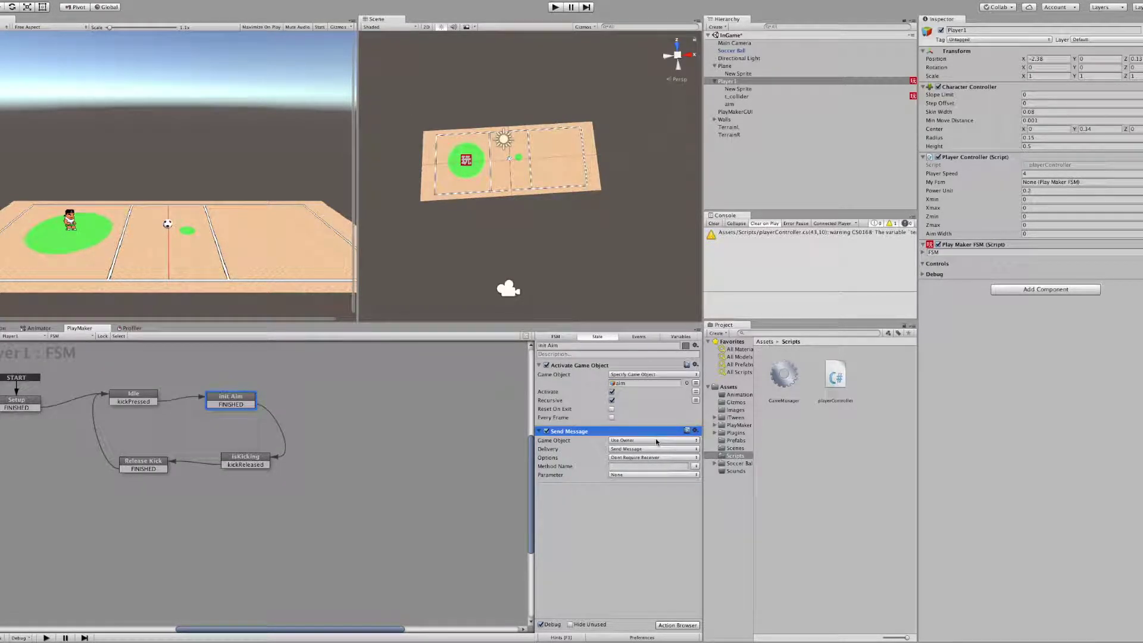
{"action": "left_click", "coordinate": [641, 467]}
{"action": "type", "text": "Pos"}
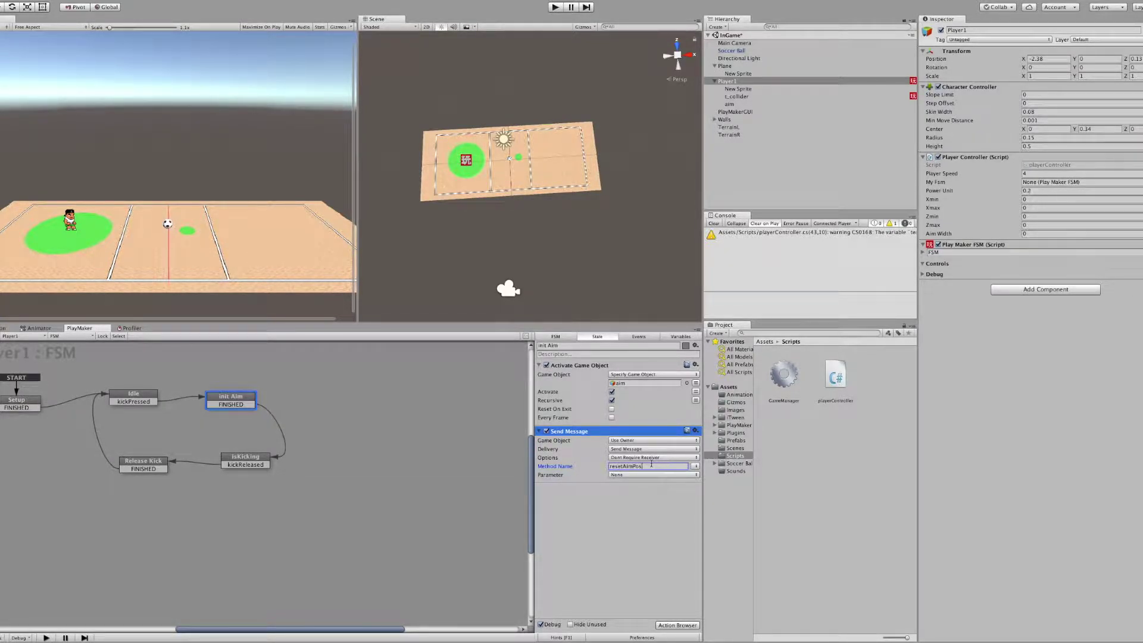
{"action": "left_click", "coordinate": [629, 493]}
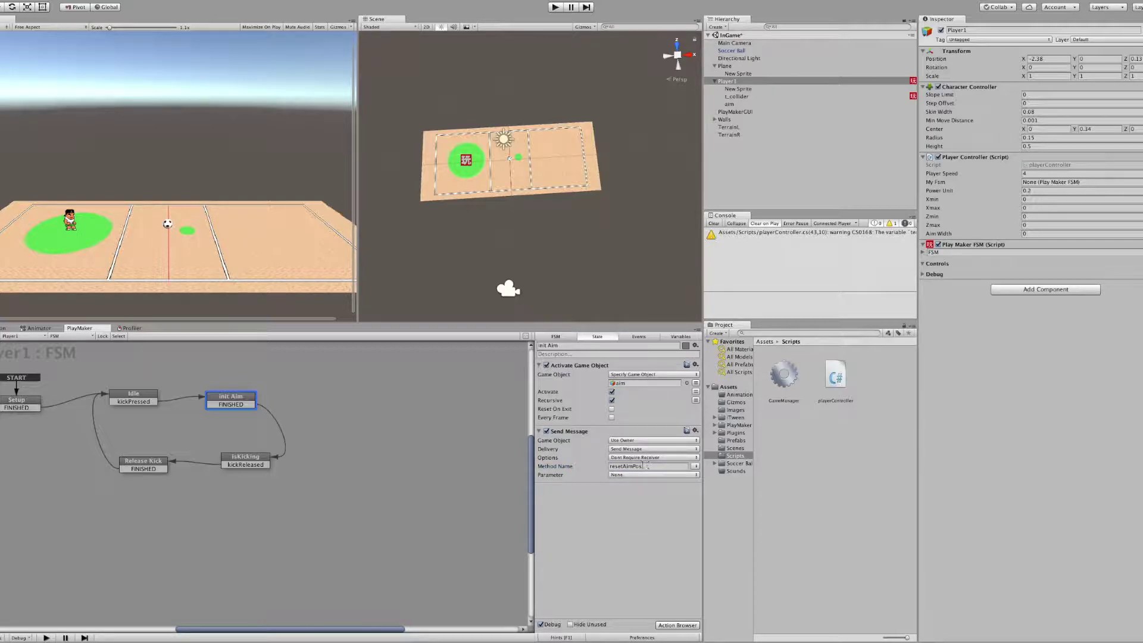
Step: Add a Set Position action that moves the aim object to Aim_pos
{"action": "left_click", "coordinate": [679, 625]}
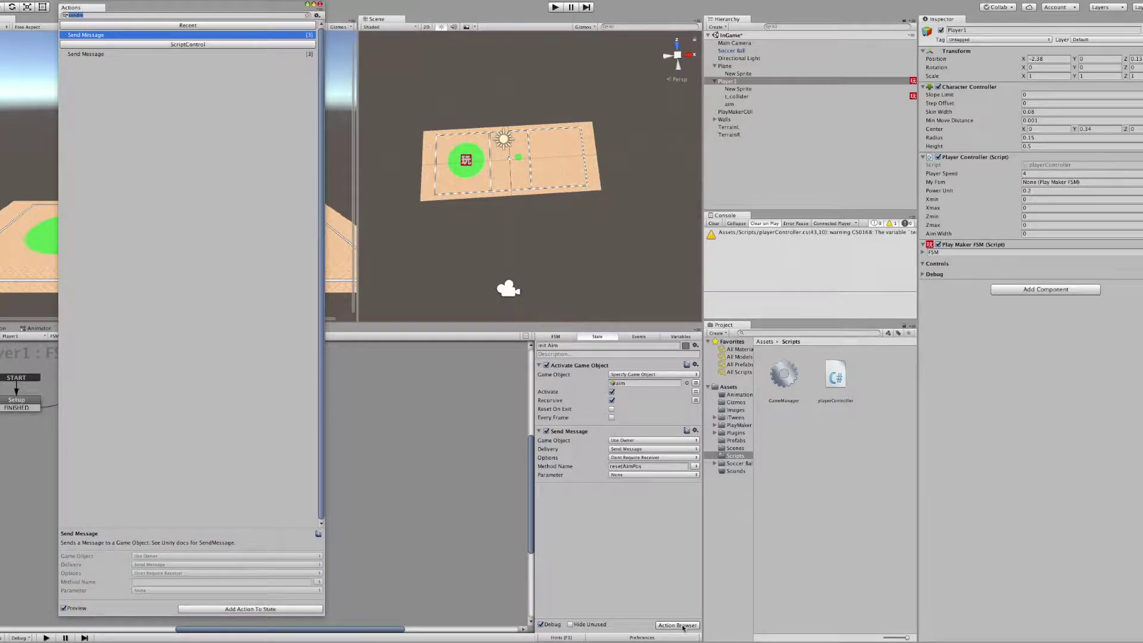
{"action": "type", "text": "set"}
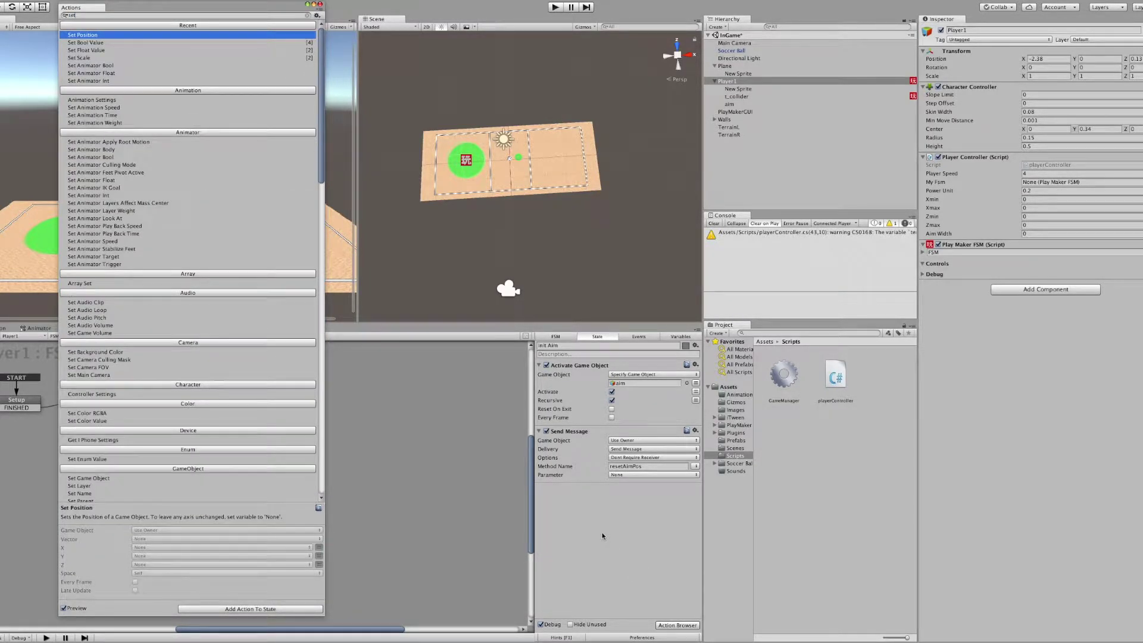
{"action": "type", "text": "posi"}
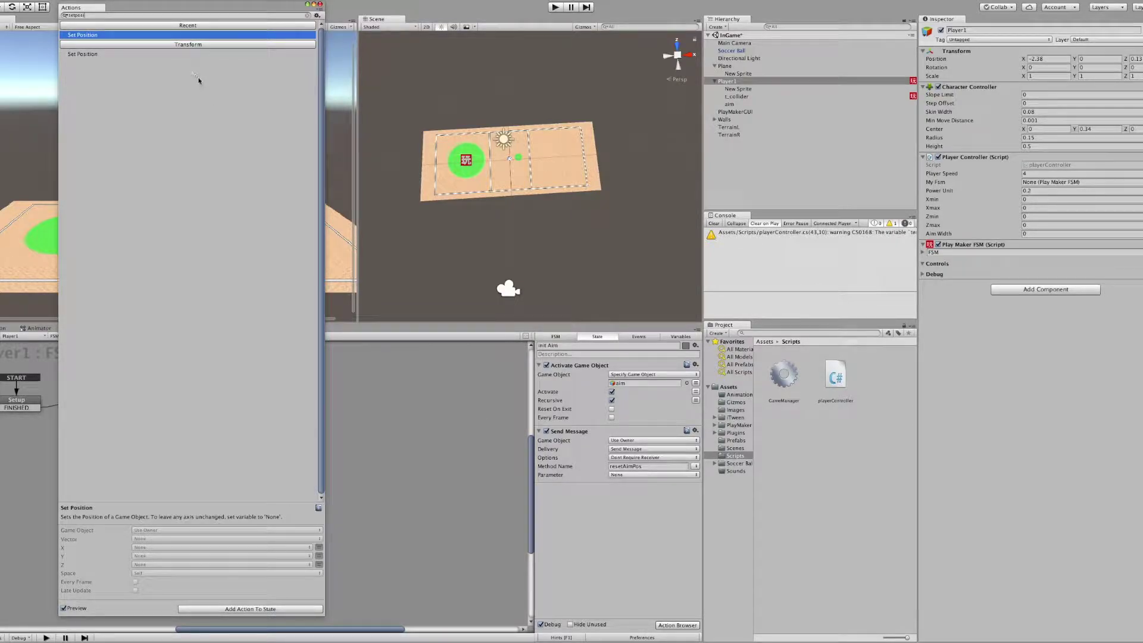
{"action": "double_click", "coordinate": [92, 55]}
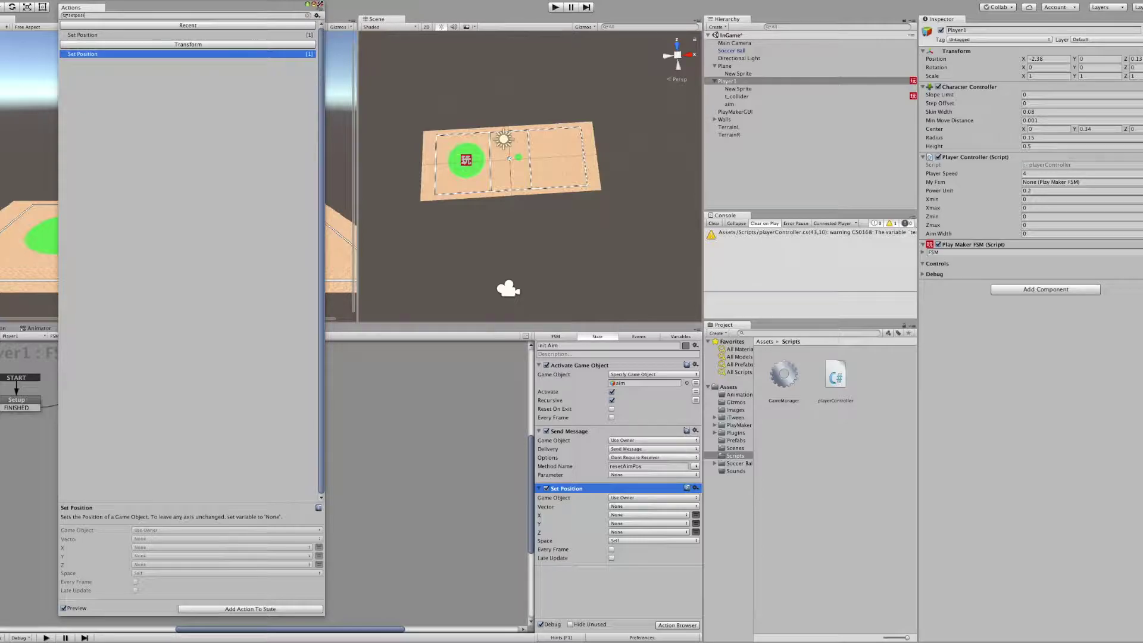
{"action": "left_click", "coordinate": [320, 4]}
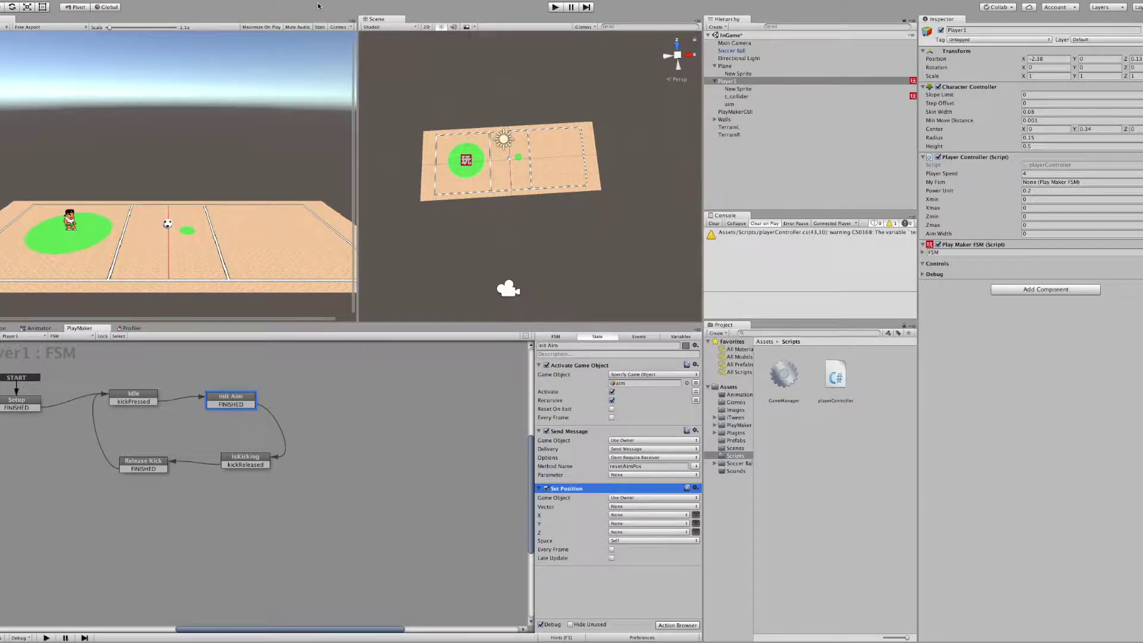
{"action": "left_click", "coordinate": [629, 497]}
{"action": "left_click", "coordinate": [640, 506]}
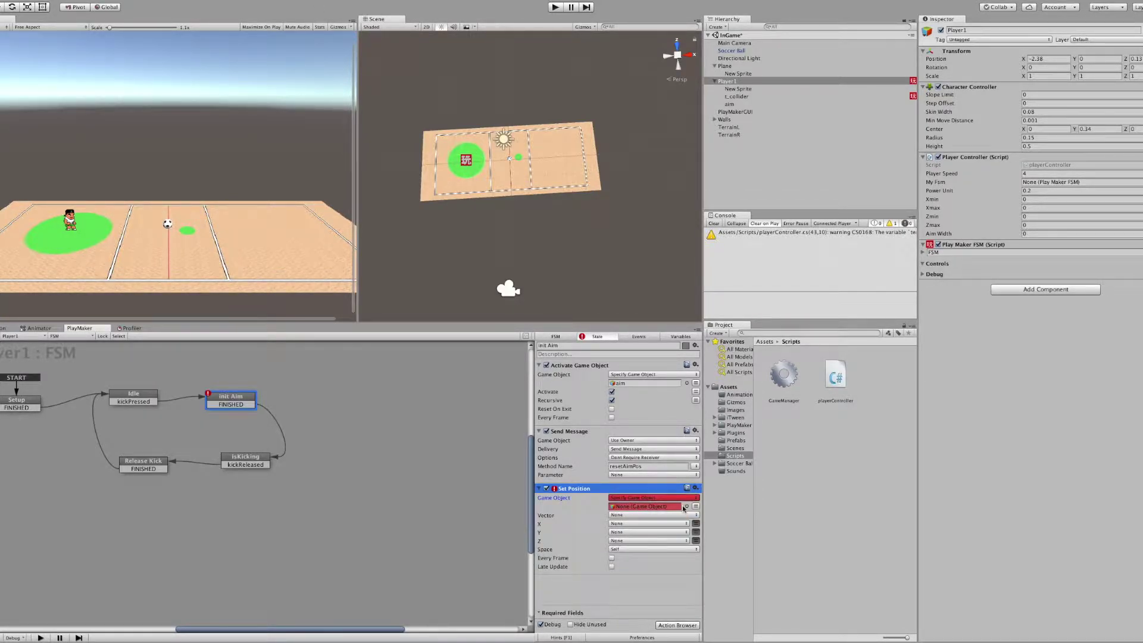
{"action": "left_click_drag", "start_coordinate": [740, 98], "coordinate": [637, 505]}
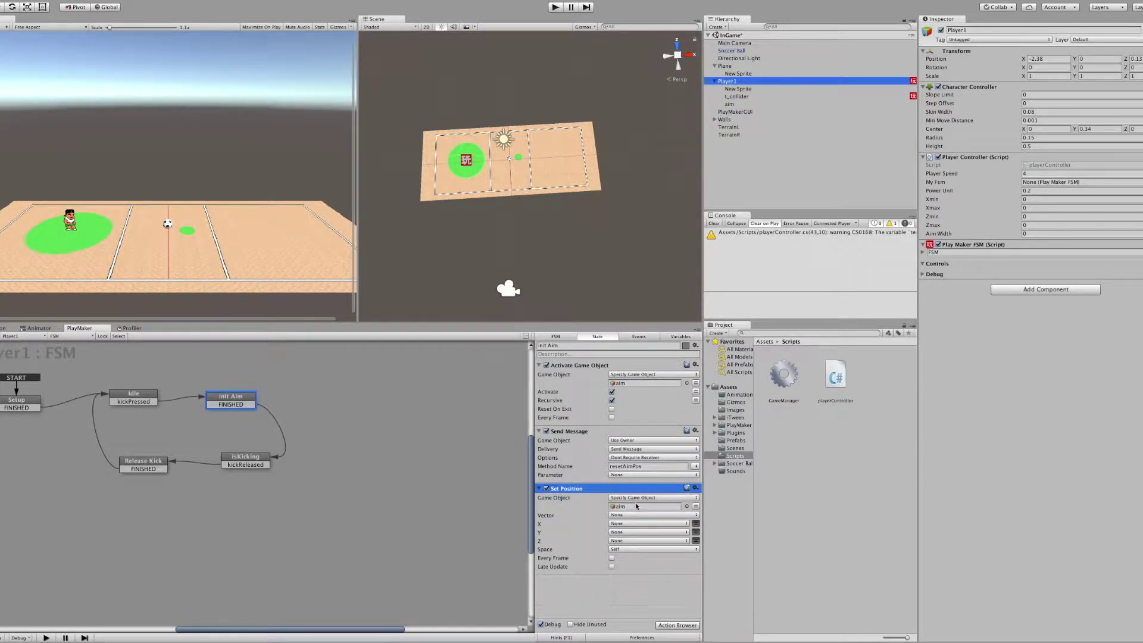
{"action": "left_click", "coordinate": [625, 516]}
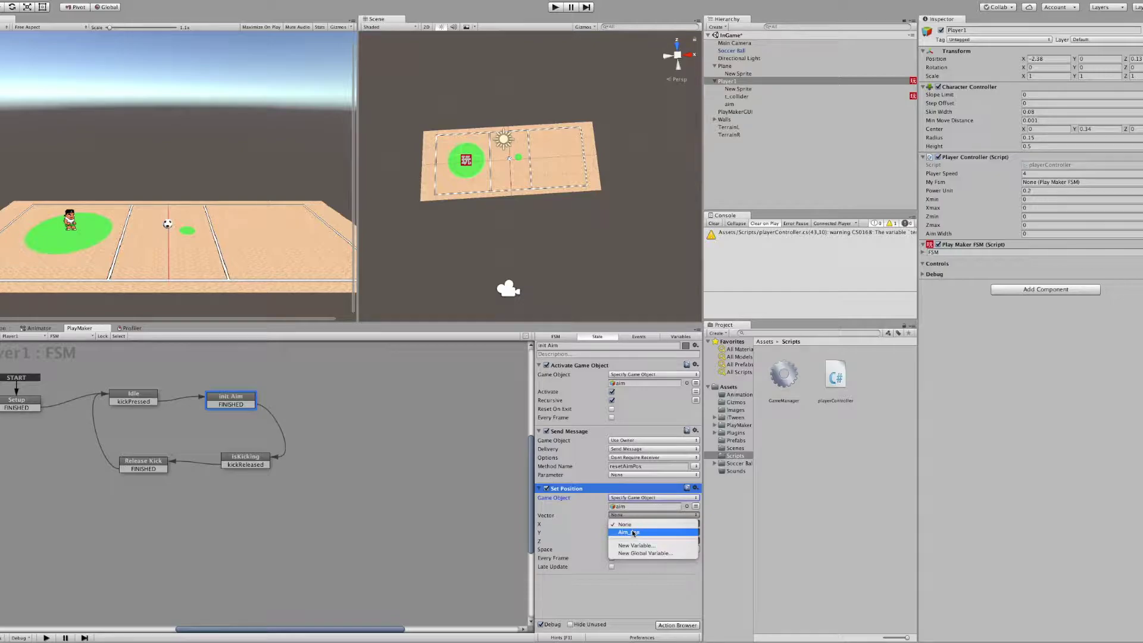
{"action": "left_click", "coordinate": [640, 532]}
{"action": "left_click", "coordinate": [448, 511]}
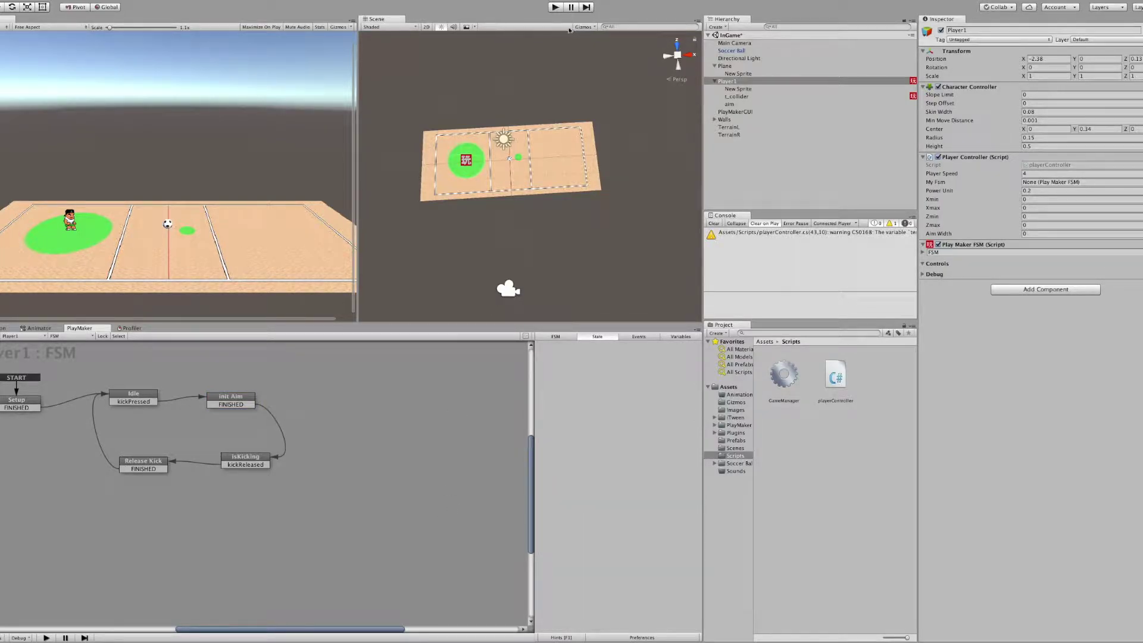
Step: Play the game, test the kick with the space key, then select the isKicking state
{"action": "left_click", "coordinate": [554, 7]}
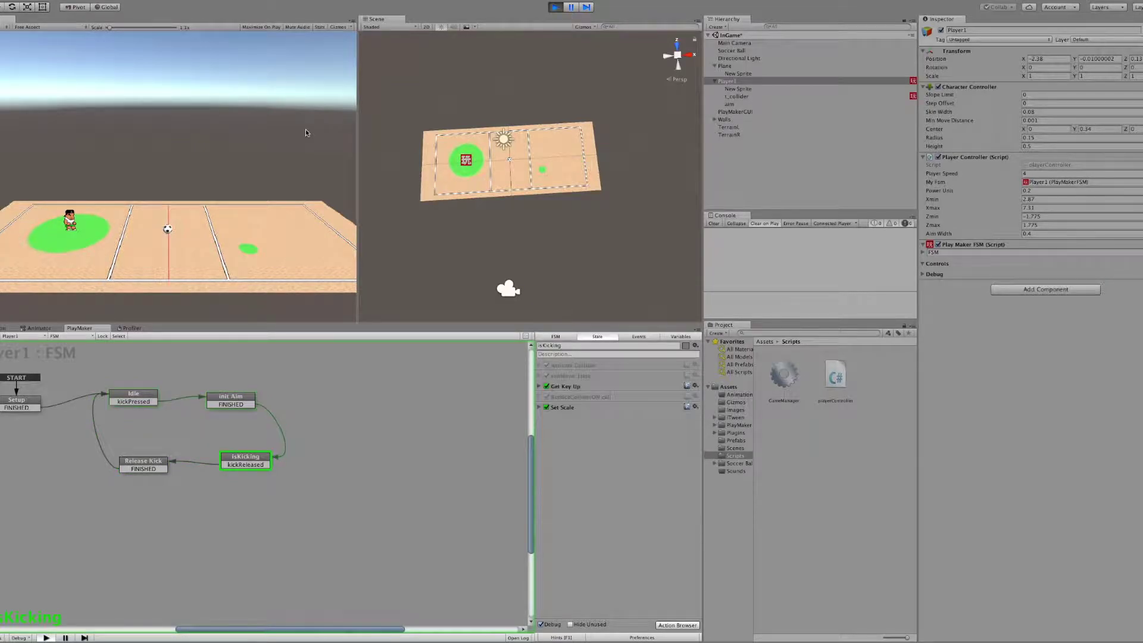
{"action": "key", "text": "space"}
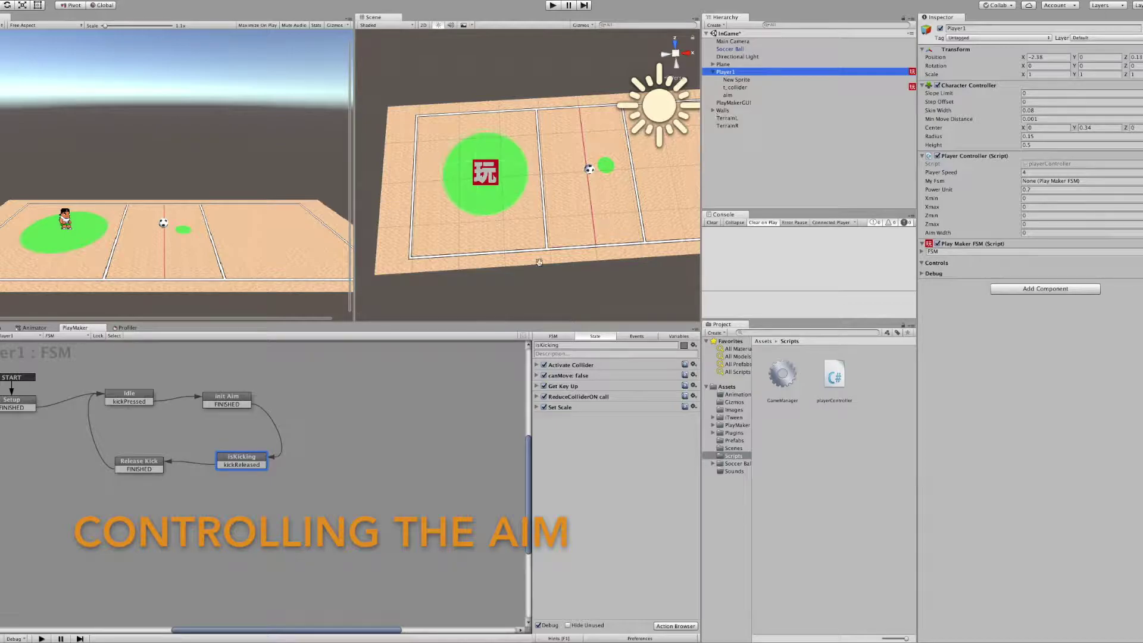
{"action": "left_click", "coordinate": [247, 459]}
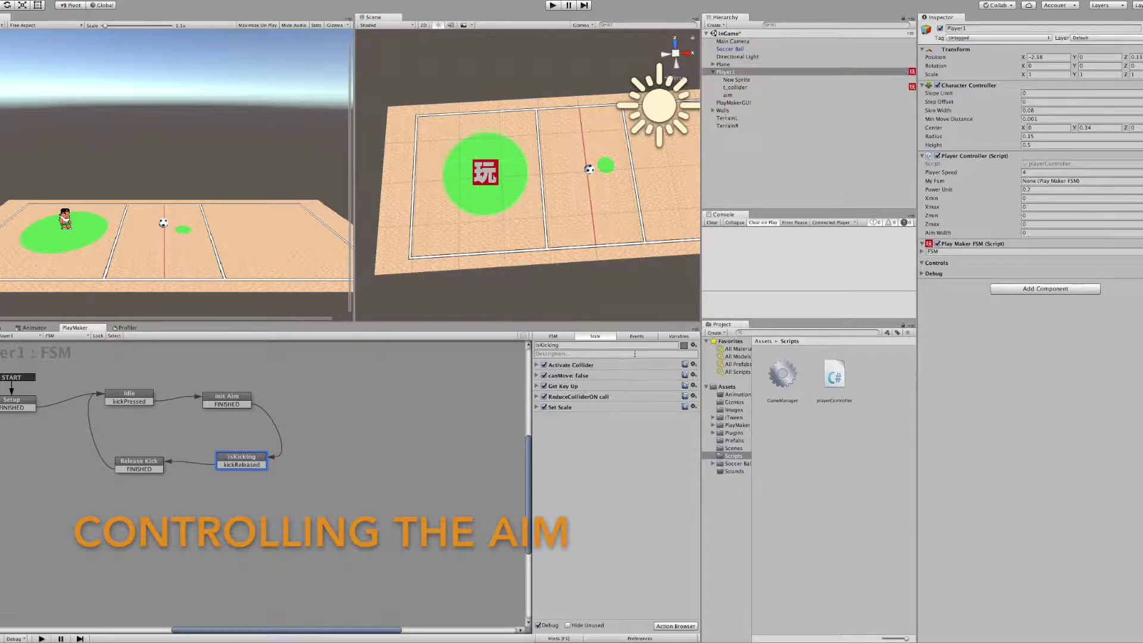
Step: Create the Vector3 variable AimMovement in Player1's FSM and return to isKicking's actions
{"action": "left_click", "coordinate": [677, 337]}
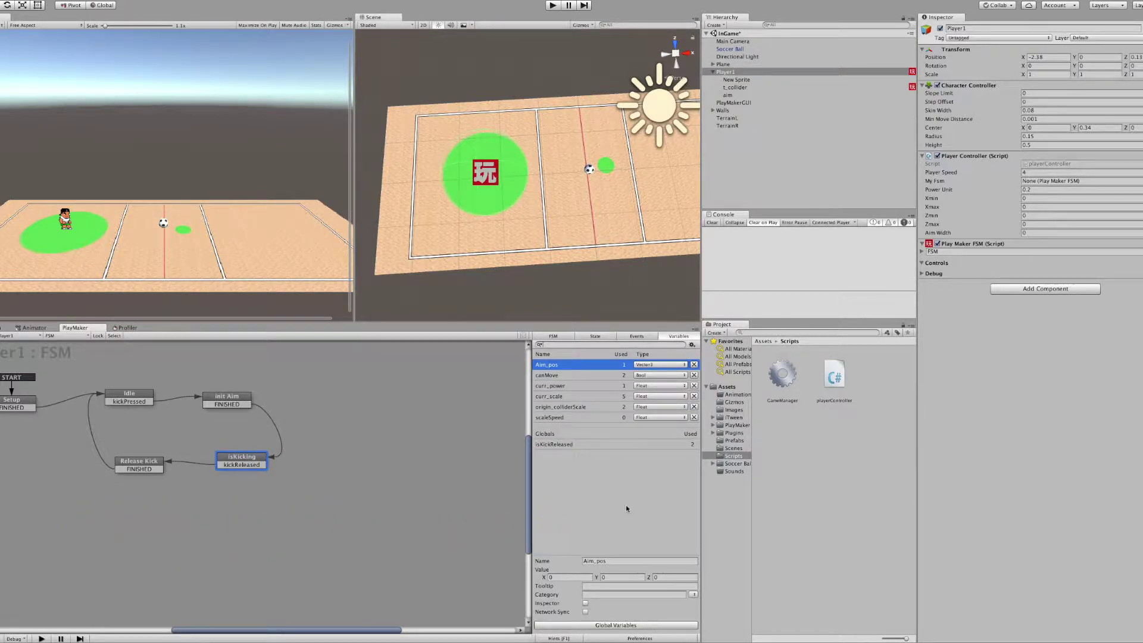
{"action": "left_click", "coordinate": [593, 604]}
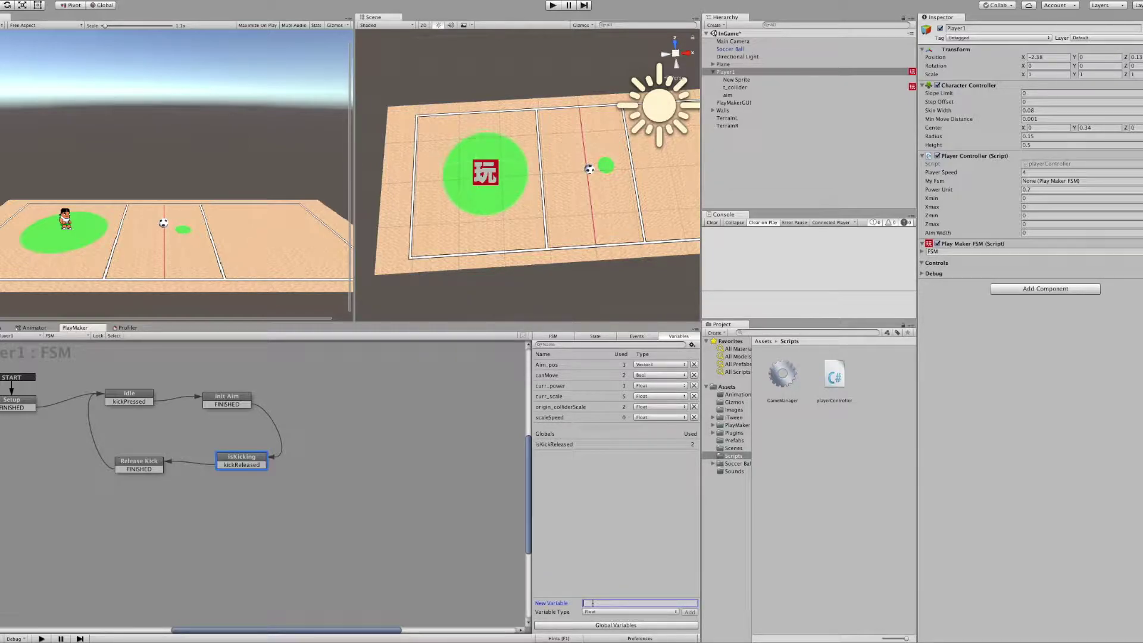
{"action": "type", "text": "AimMovement"}
{"action": "left_click", "coordinate": [607, 611]}
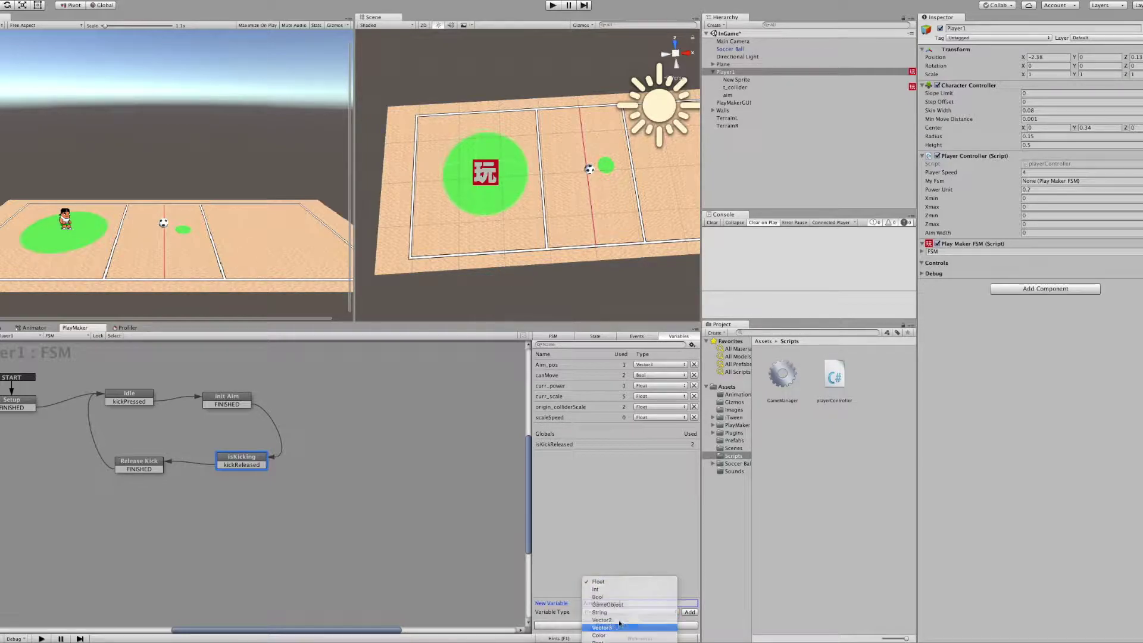
{"action": "left_click", "coordinate": [602, 628]}
{"action": "left_click", "coordinate": [690, 613]}
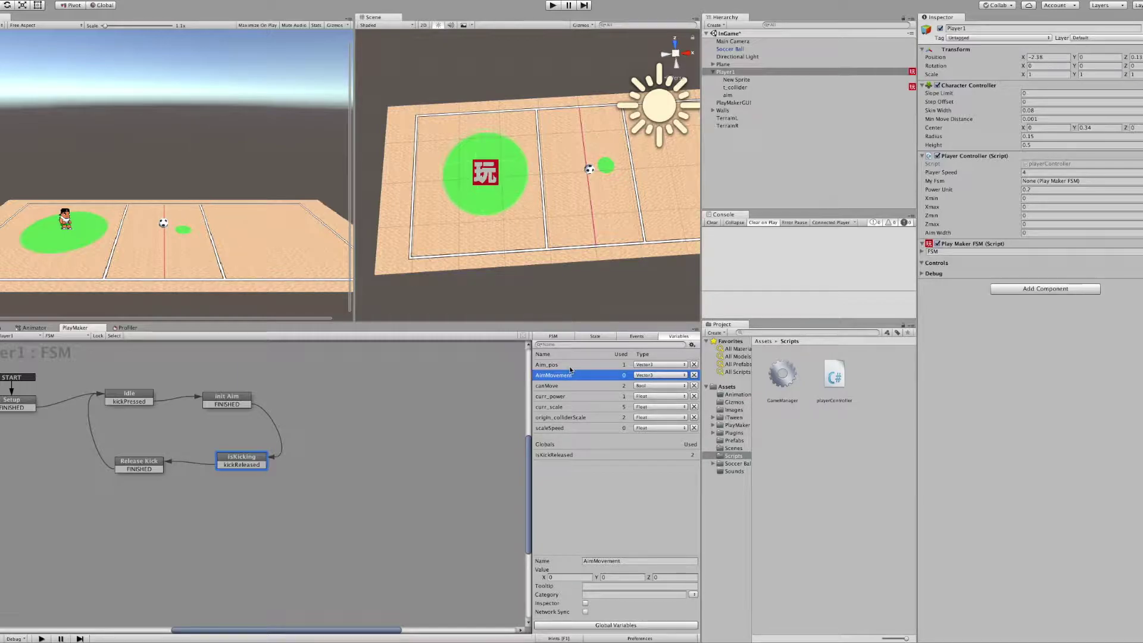
{"action": "left_click", "coordinate": [244, 458]}
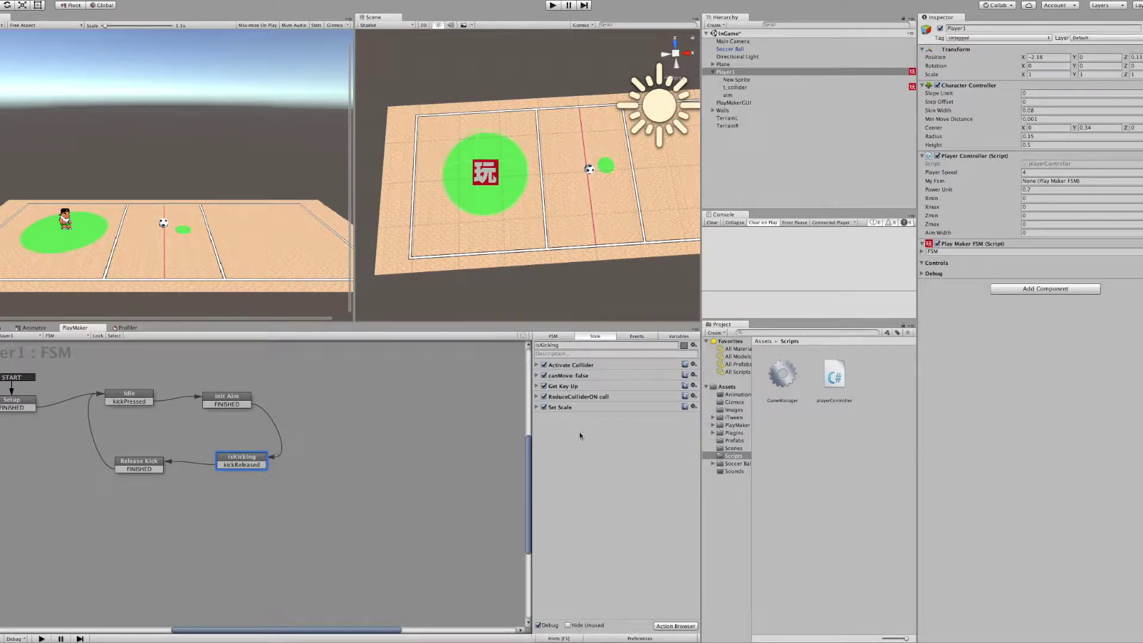
{"action": "left_click", "coordinate": [677, 626]}
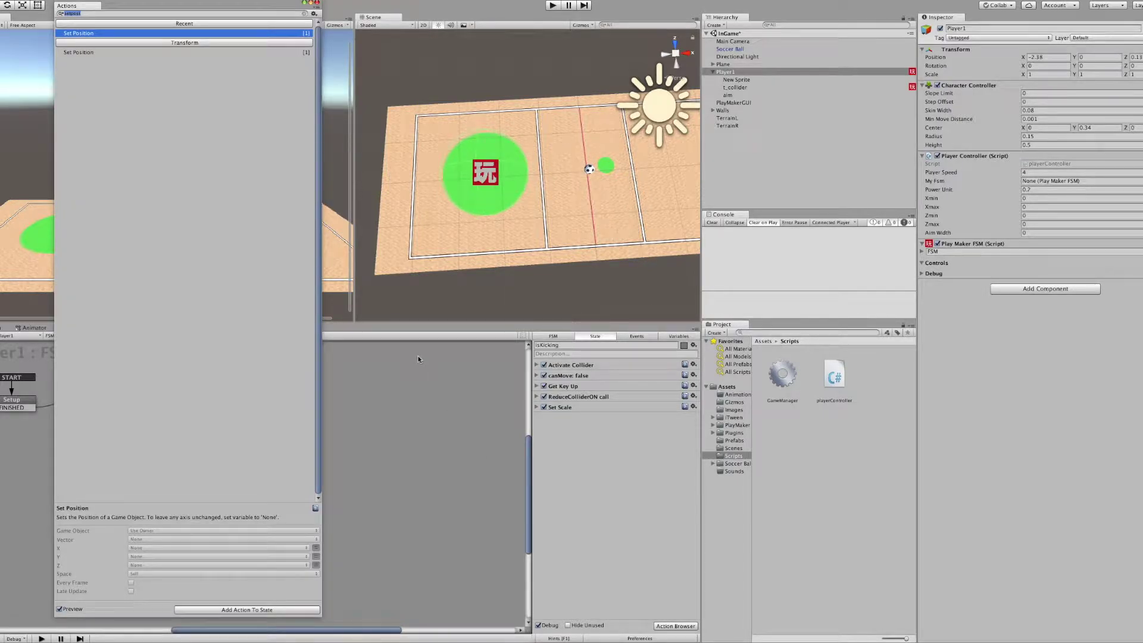
Step: Add Get Axis Vector to isKicking, storing into AimMovement with multiplier 2
{"action": "type", "text": "getax"}
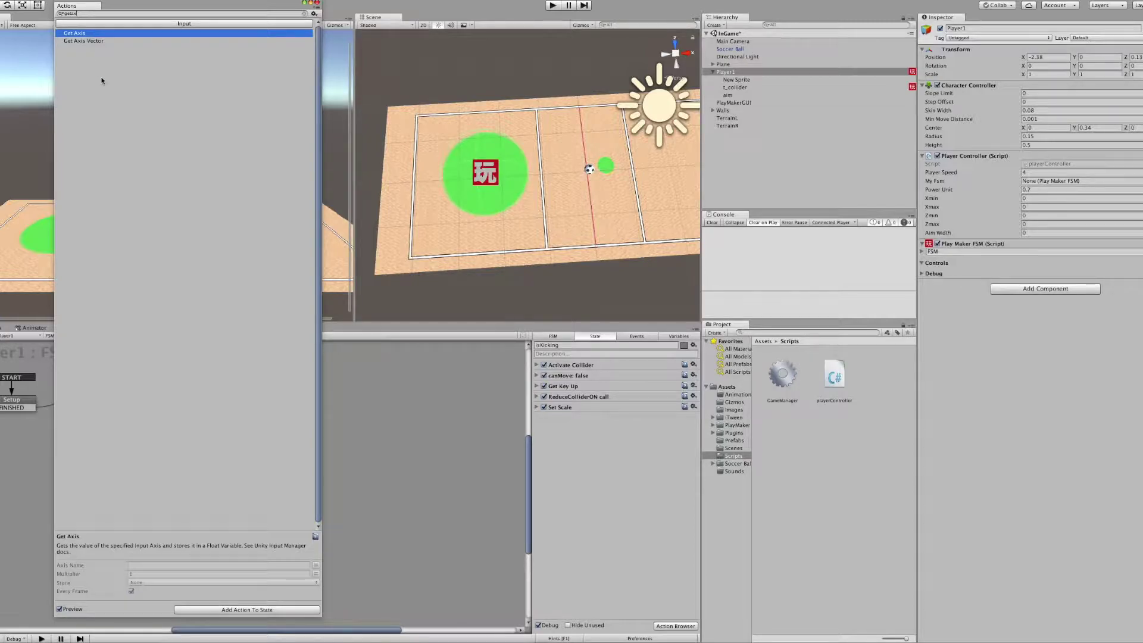
{"action": "double_click", "coordinate": [91, 40]}
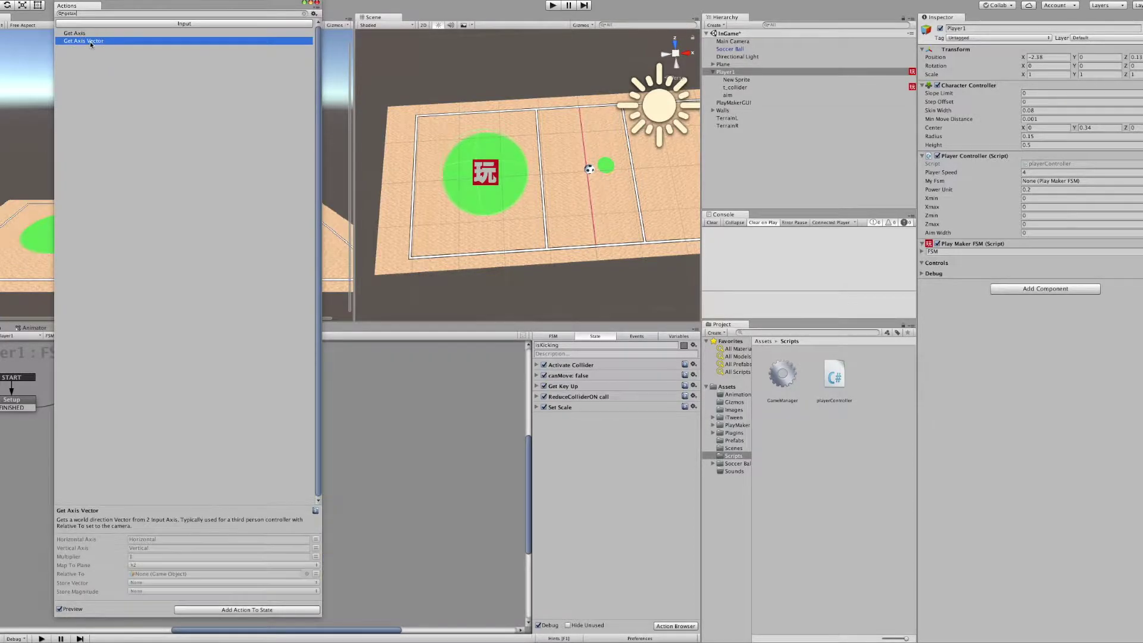
{"action": "left_click", "coordinate": [316, 3]}
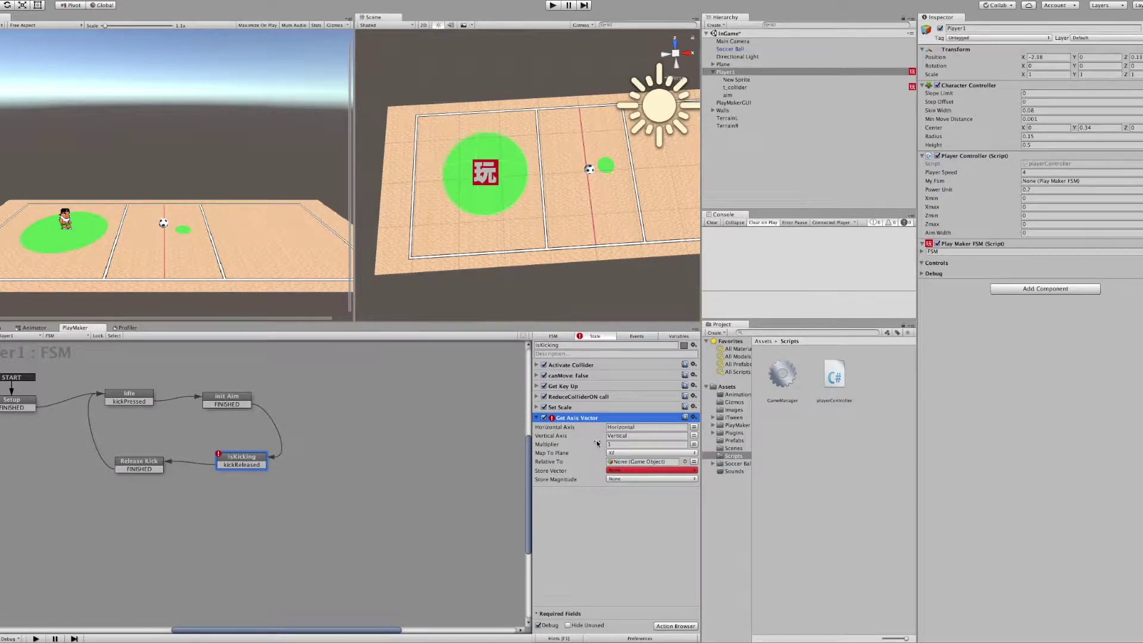
{"action": "left_click", "coordinate": [646, 471]}
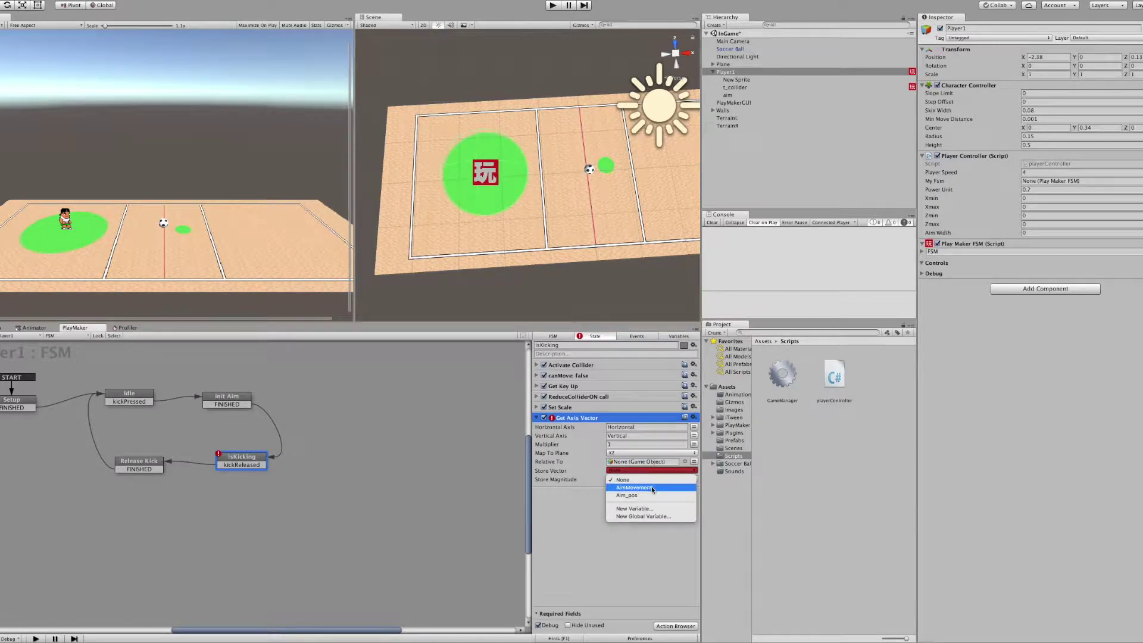
{"action": "left_click", "coordinate": [651, 487]}
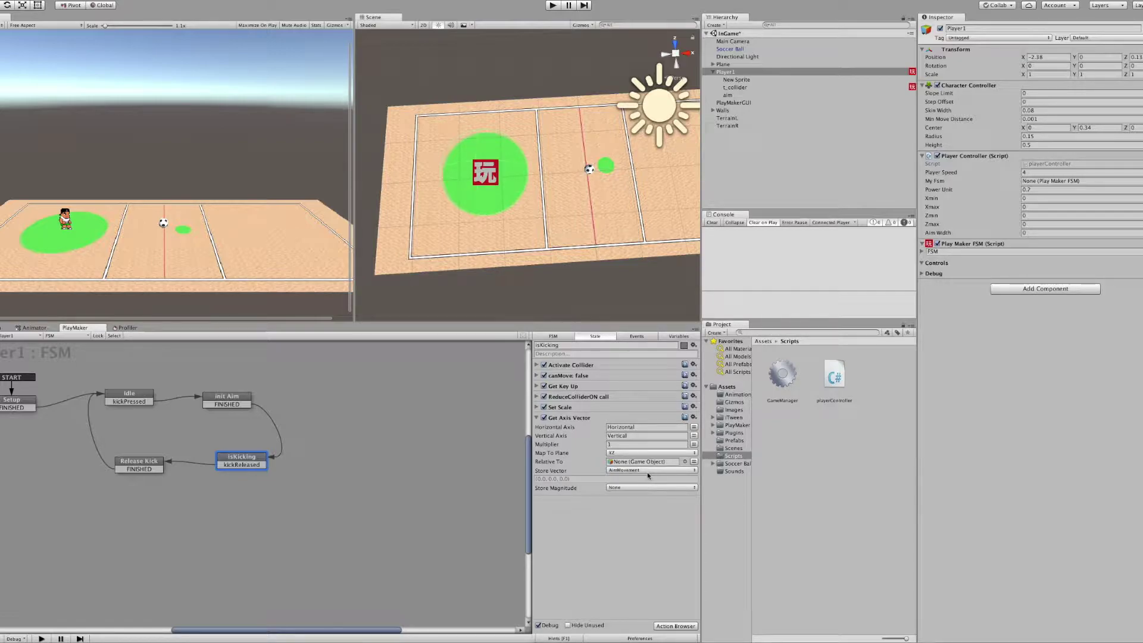
{"action": "left_click", "coordinate": [623, 444]}
{"action": "type", "text": "2"}
{"action": "left_click", "coordinate": [593, 505]}
Step: Add a Translate action moving the aim object by AimMovement, then start a test run
{"action": "left_click", "coordinate": [677, 627]}
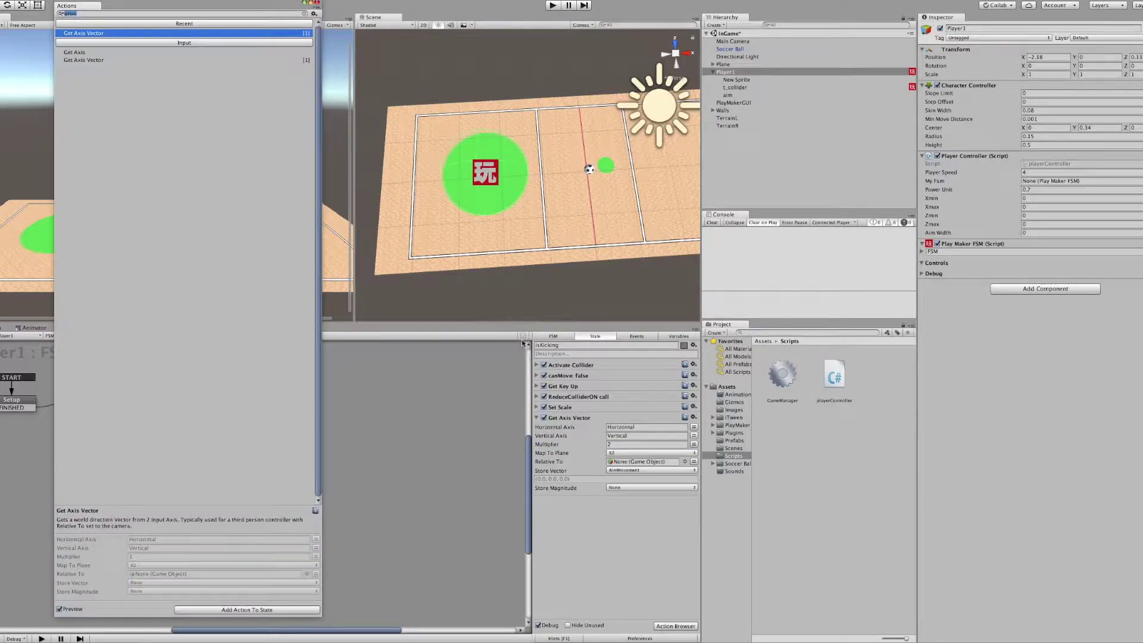
{"action": "type", "text": "transl"}
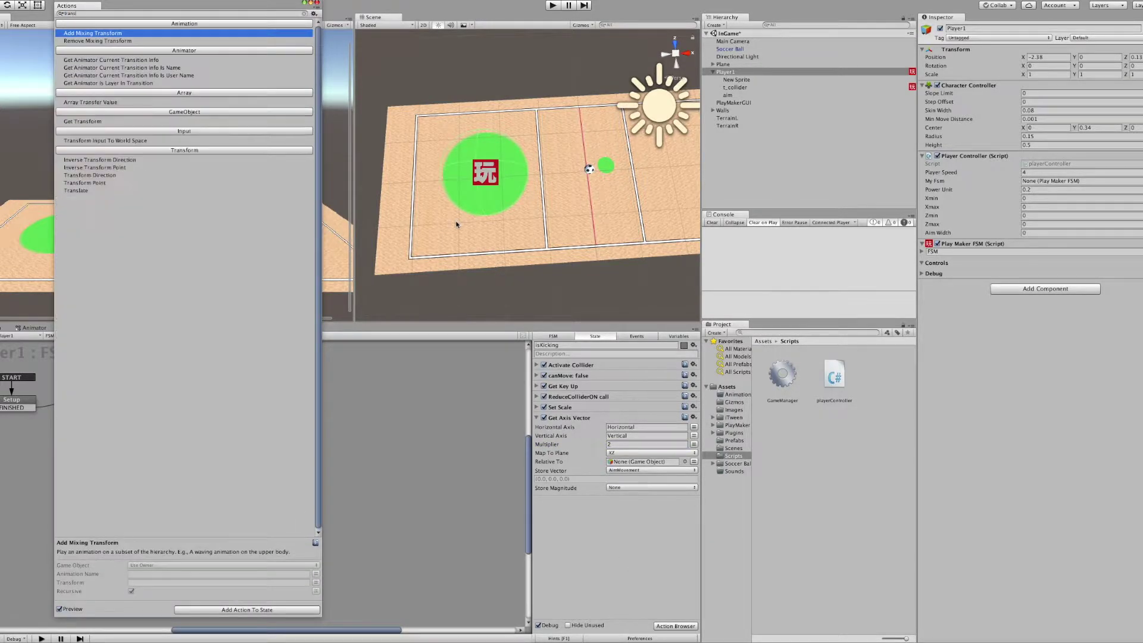
{"action": "type", "text": "at"}
{"action": "key", "text": "Return"}
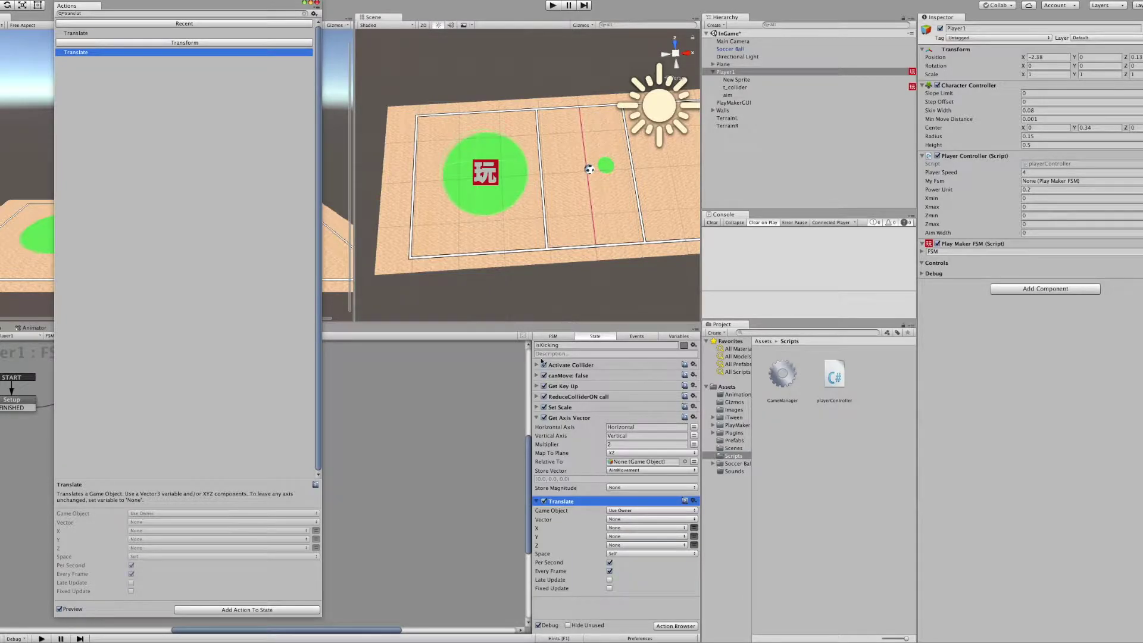
{"action": "left_click", "coordinate": [317, 3]}
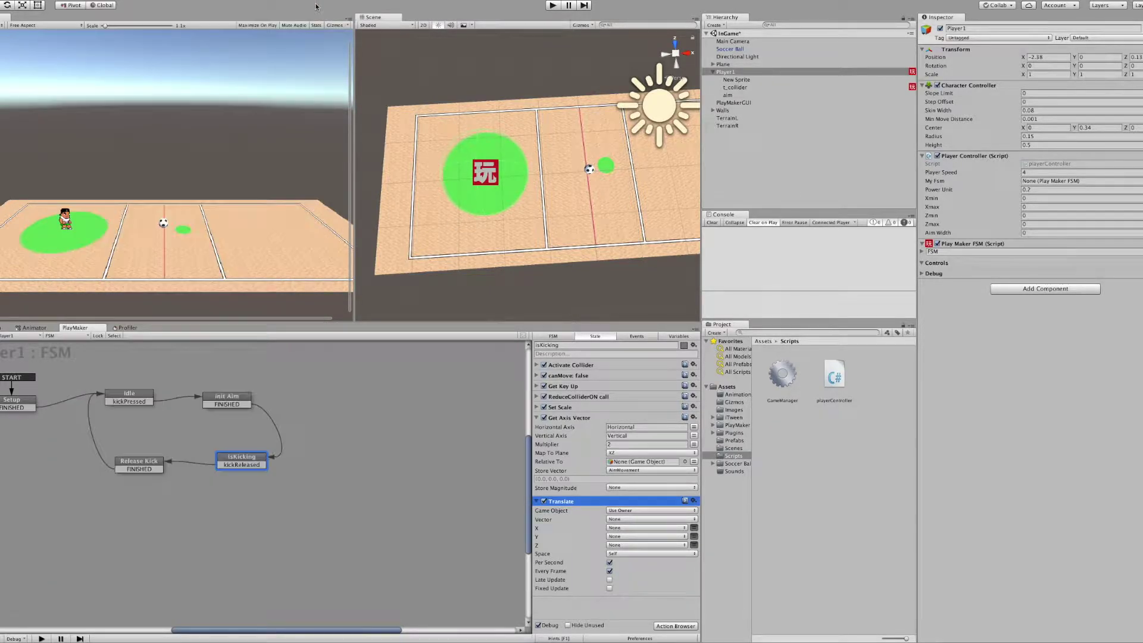
{"action": "left_click", "coordinate": [652, 511]}
{"action": "left_click", "coordinate": [661, 520]}
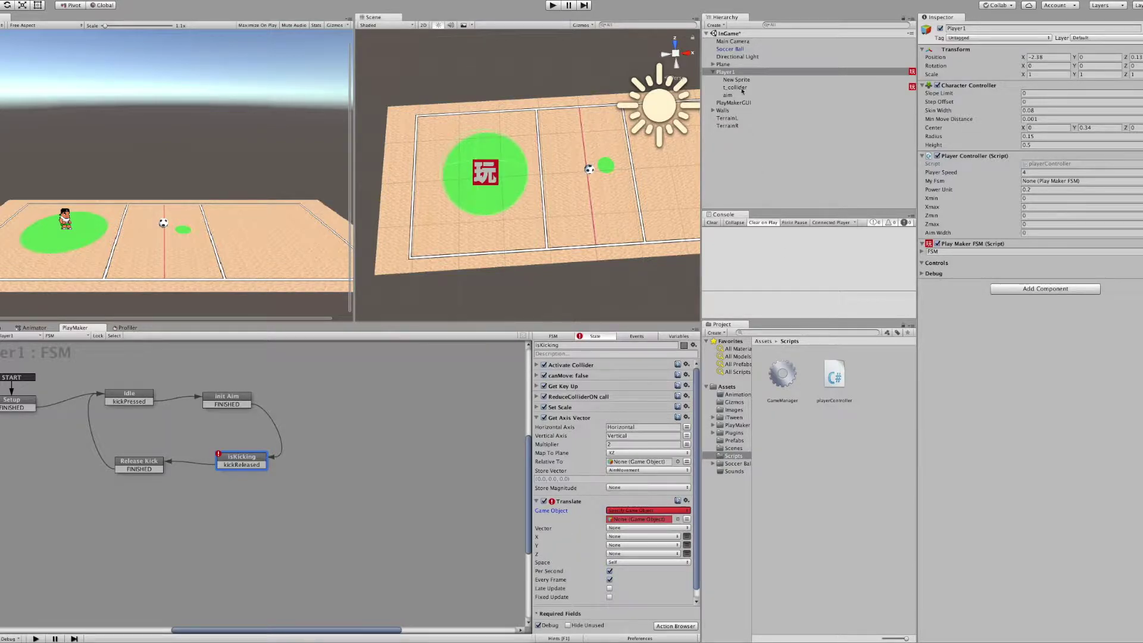
{"action": "left_click_drag", "start_coordinate": [726, 72], "coordinate": [637, 519]}
{"action": "left_click", "coordinate": [649, 528]}
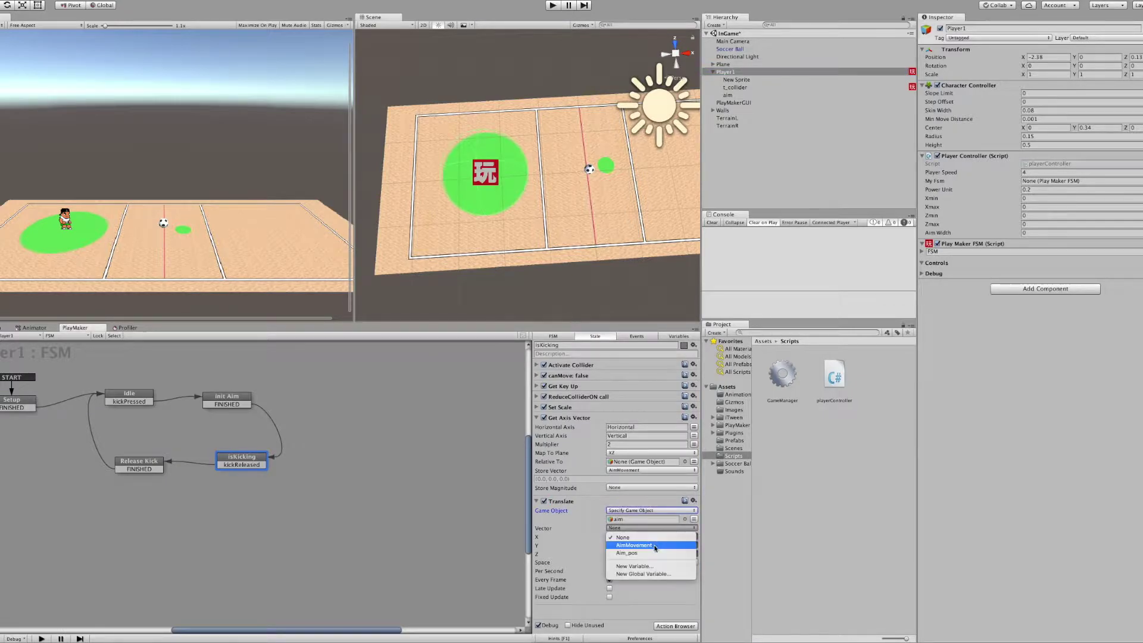
{"action": "left_click", "coordinate": [655, 545]}
{"action": "key", "text": "ctrl+p"}
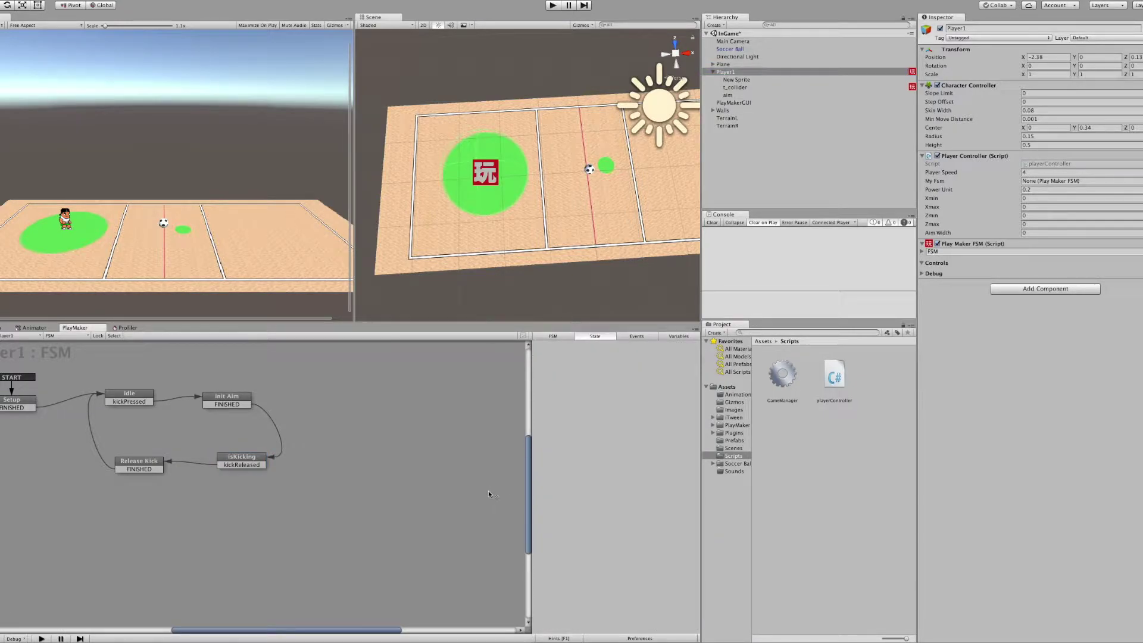
Step: Test the aim in play mode by kicking and steering it upward
{"action": "key", "text": "space"}
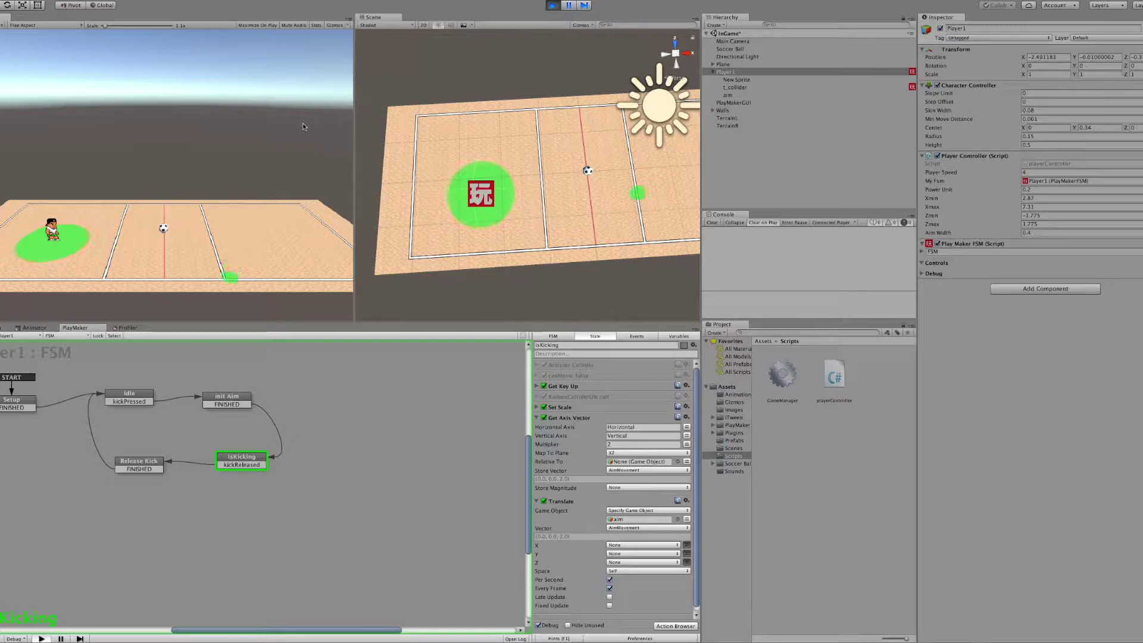
{"action": "key", "text": "Up"}
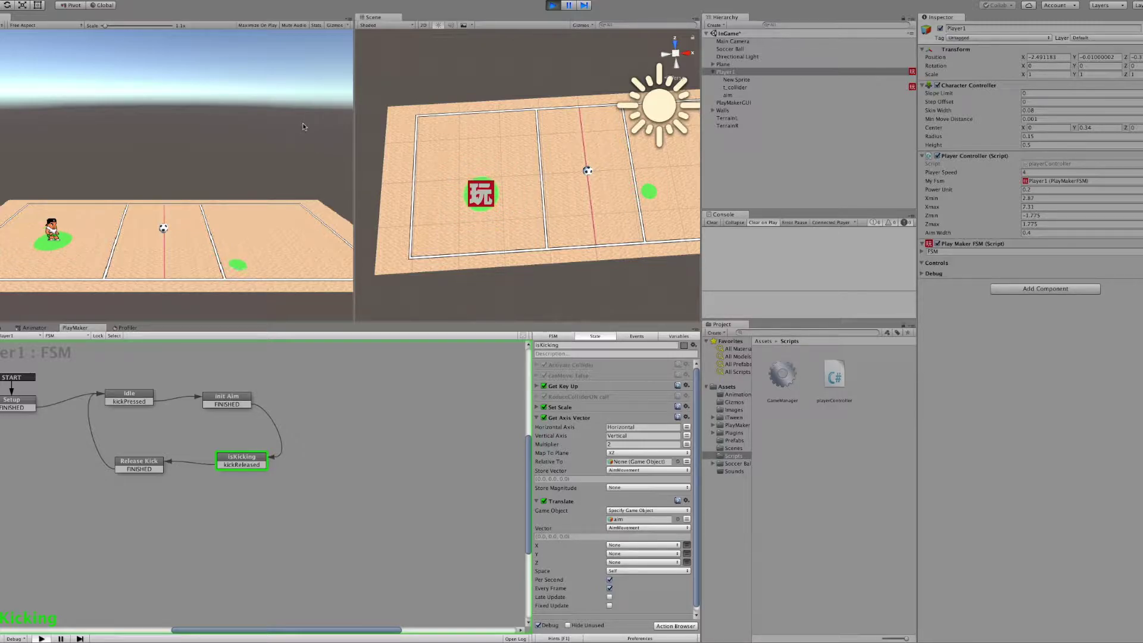
{"action": "key", "text": "Up"}
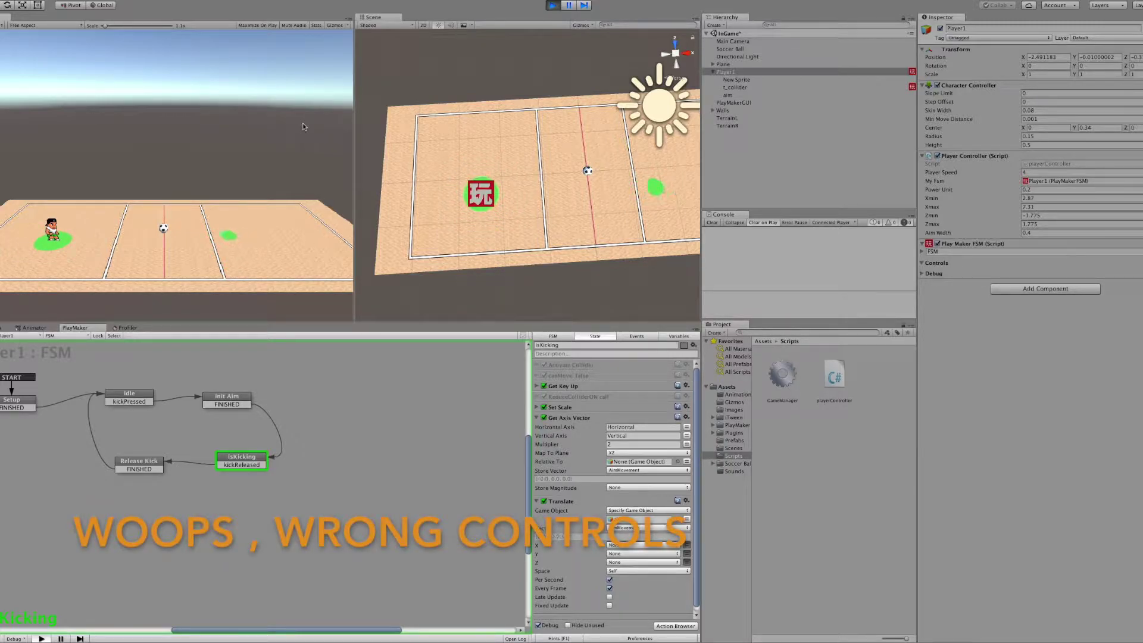
Step: Stop play and change isKicking's Get Axis Vector Map To Plane from XZ to XY
{"action": "left_click", "coordinate": [551, 6]}
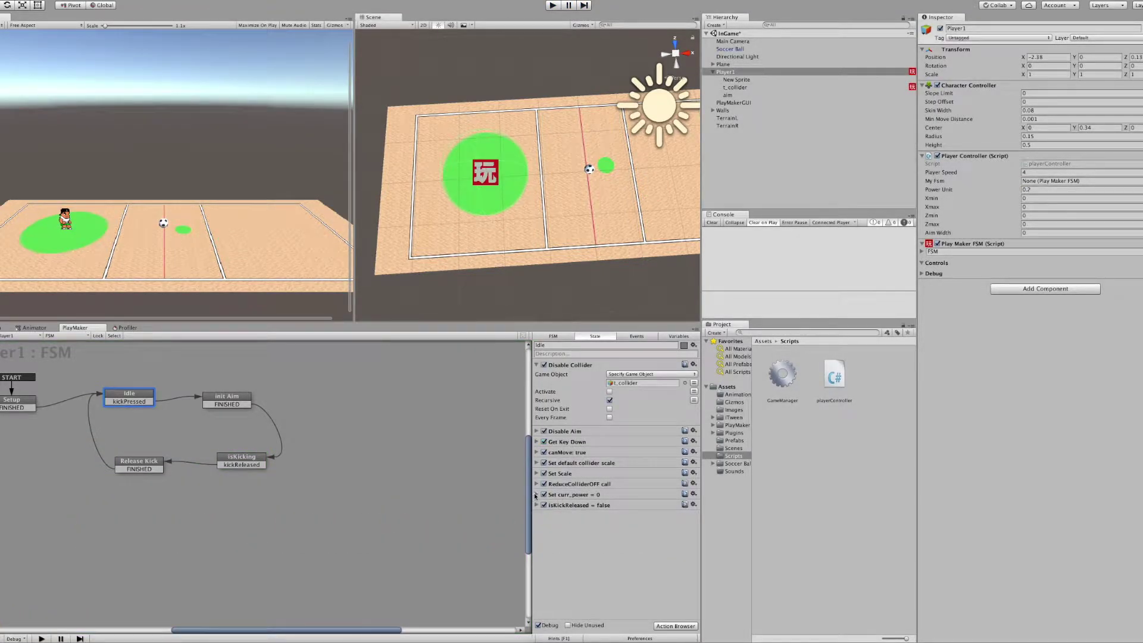
{"action": "left_click", "coordinate": [260, 461]}
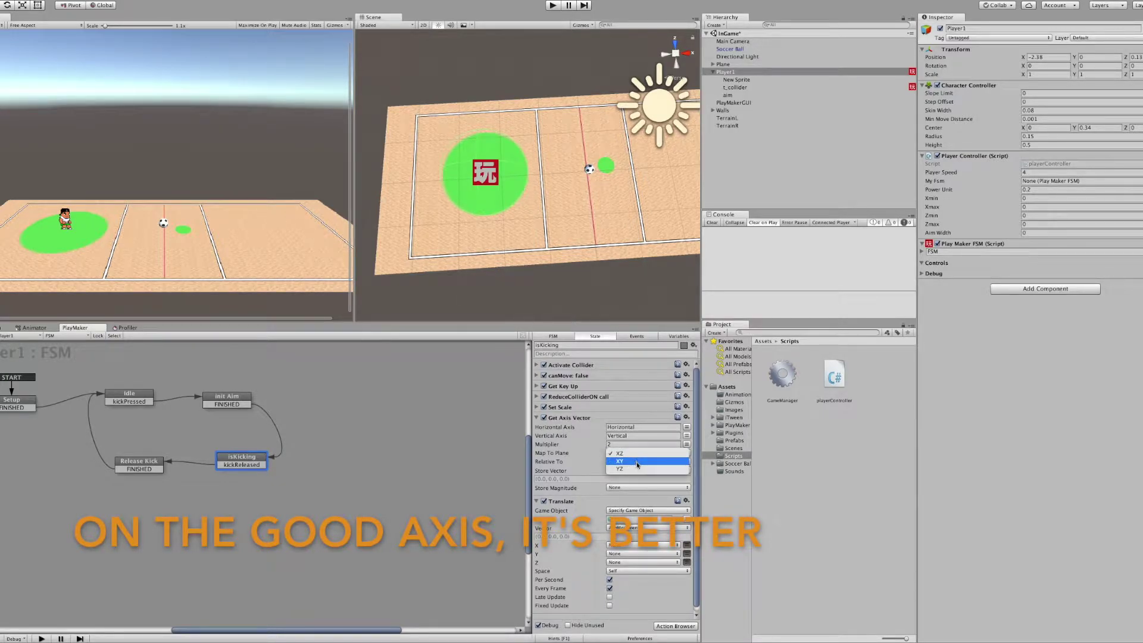
{"action": "left_click", "coordinate": [634, 461]}
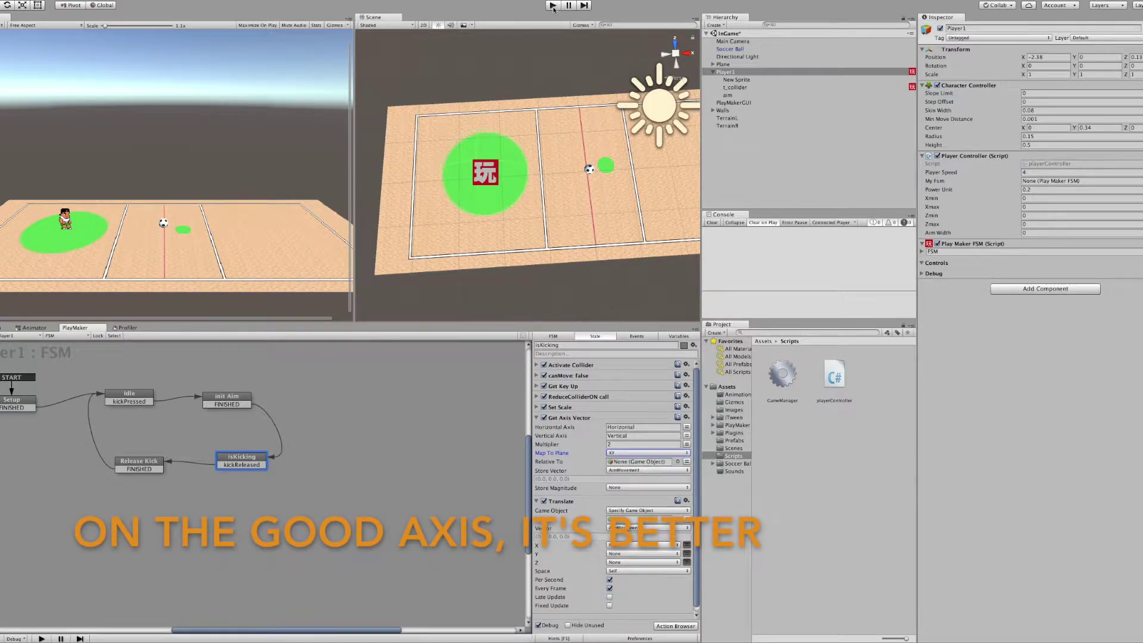
Step: Rerun the game and kick to check the aim now moves toward the far court
{"action": "left_click", "coordinate": [553, 6]}
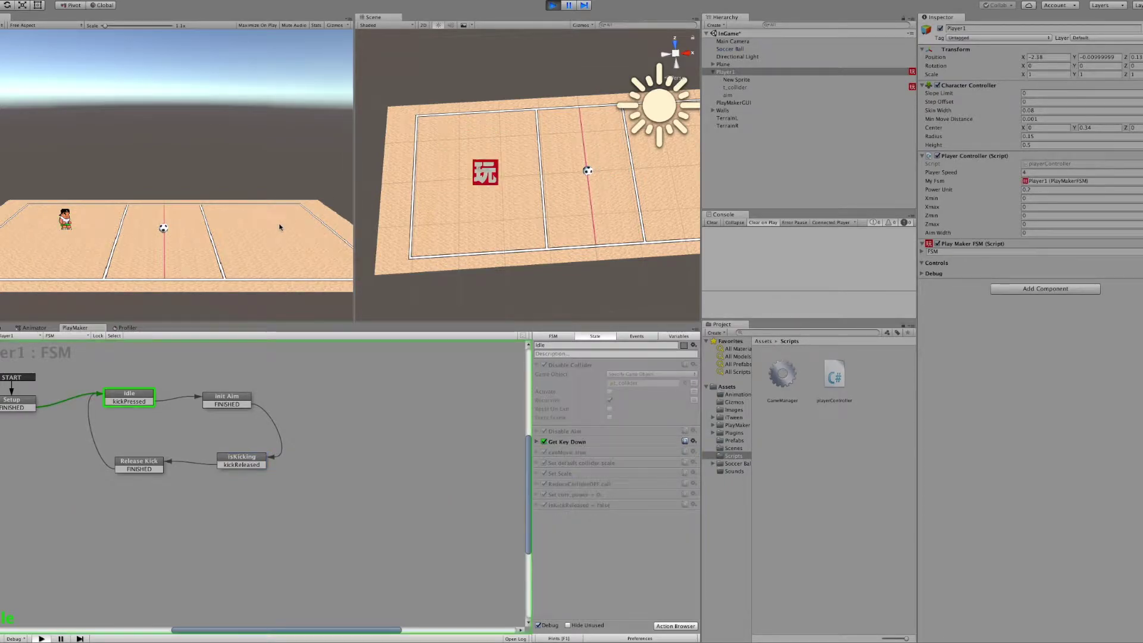
{"action": "key", "text": "space"}
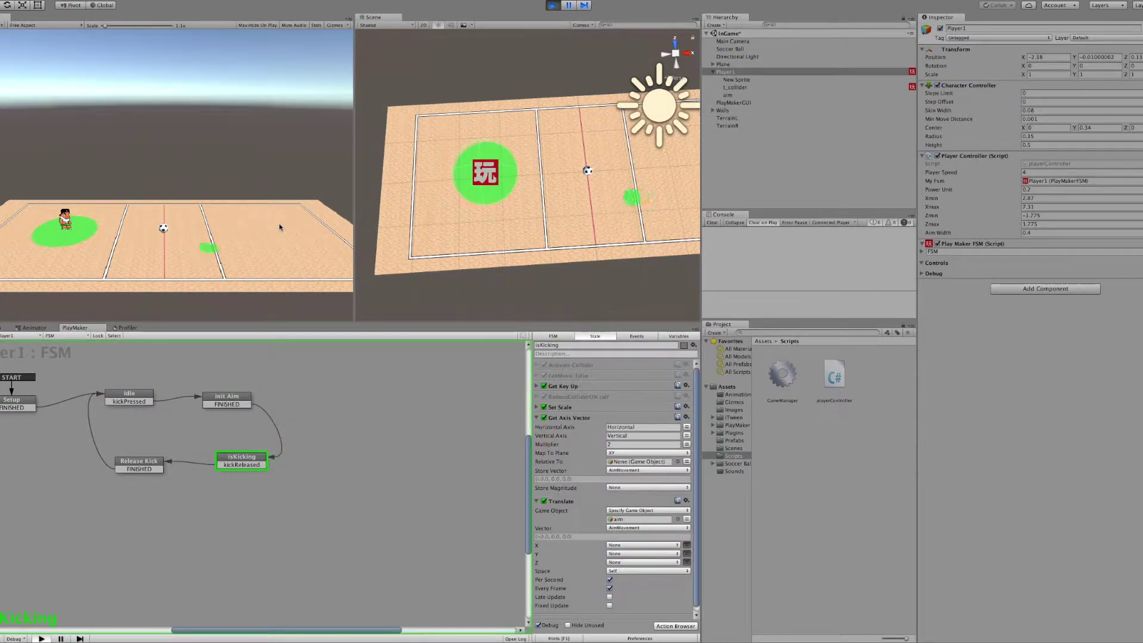
{"action": "key", "text": "Up"}
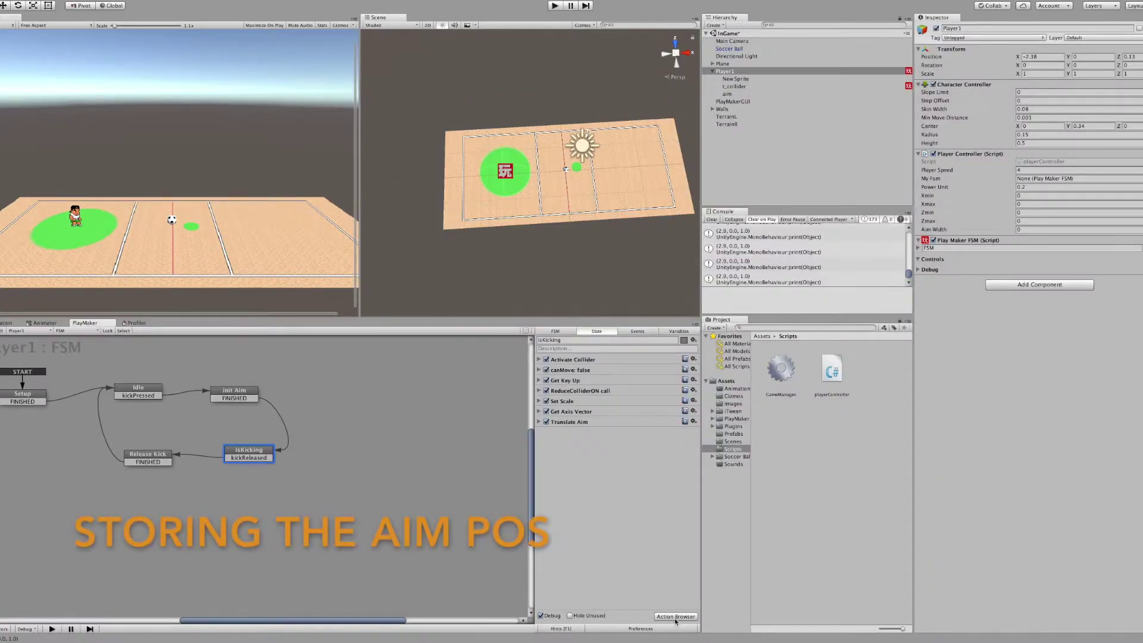
{"action": "left_click", "coordinate": [675, 617]}
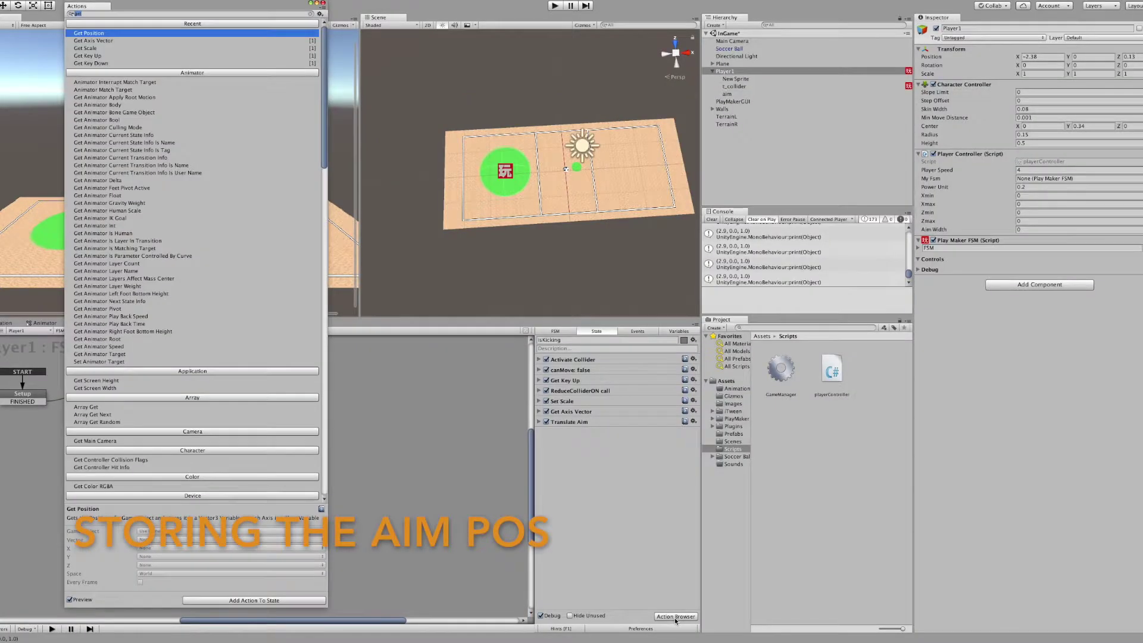
Step: Add Get Position to isKicking reading the aim object into Aim_pos, renaming it Store Aim position
{"action": "double_click", "coordinate": [93, 34]}
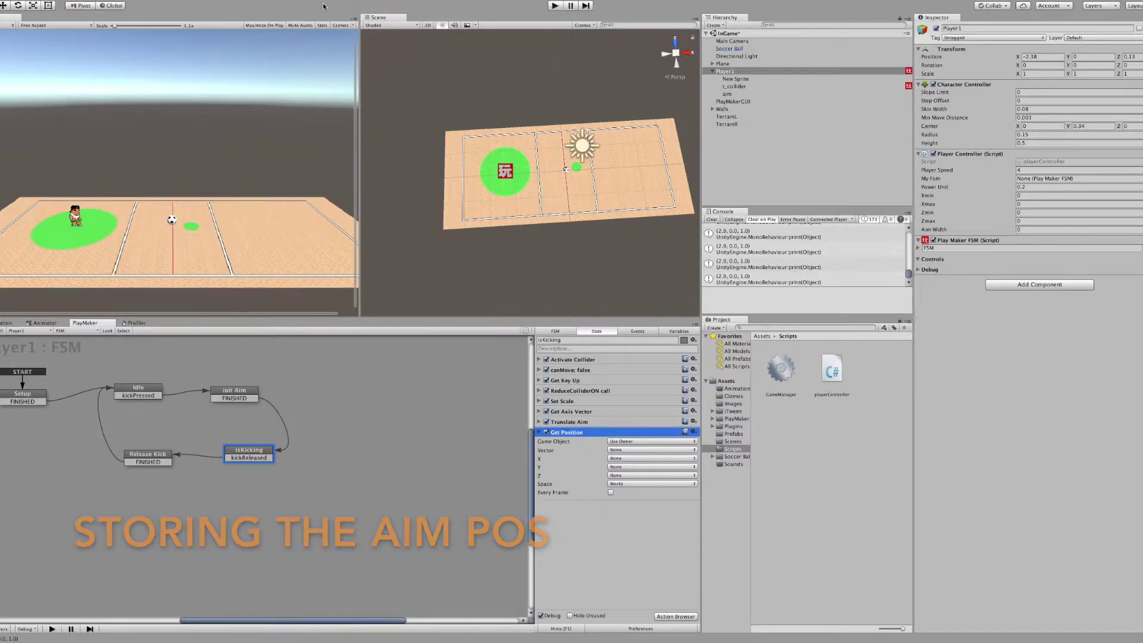
{"action": "left_click", "coordinate": [651, 442]}
{"action": "left_click", "coordinate": [651, 450]}
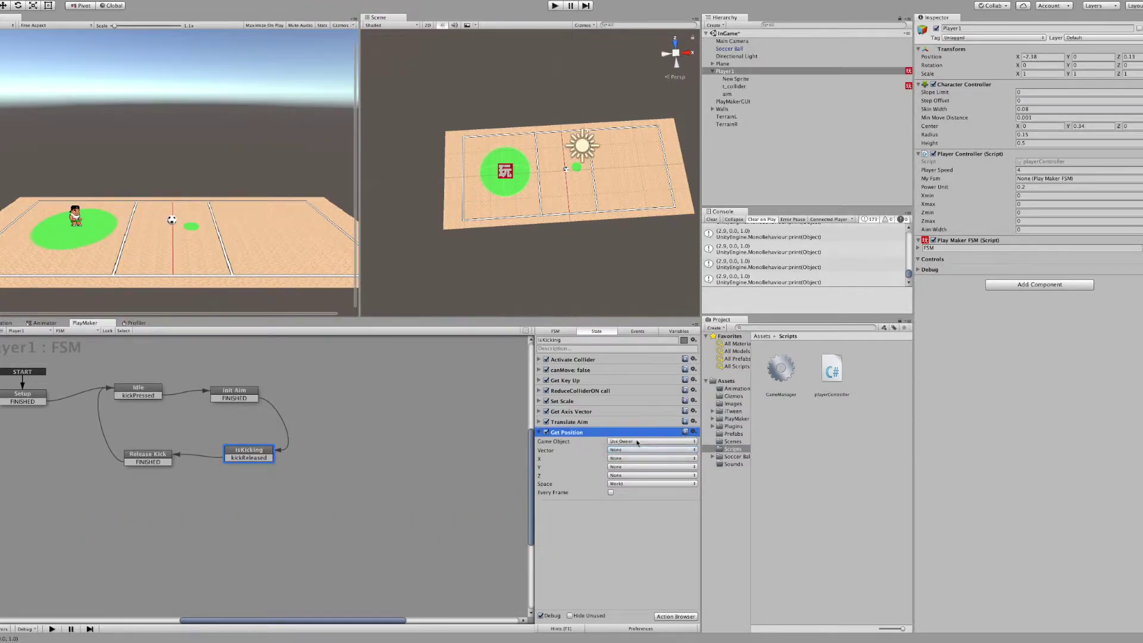
{"action": "mouse_move", "coordinate": [727, 94]}
{"action": "left_mouse_down"}
{"action": "mouse_move", "coordinate": [625, 419]}
{"action": "mouse_move", "coordinate": [631, 451]}
{"action": "left_mouse_up"}
{"action": "left_click", "coordinate": [620, 460]}
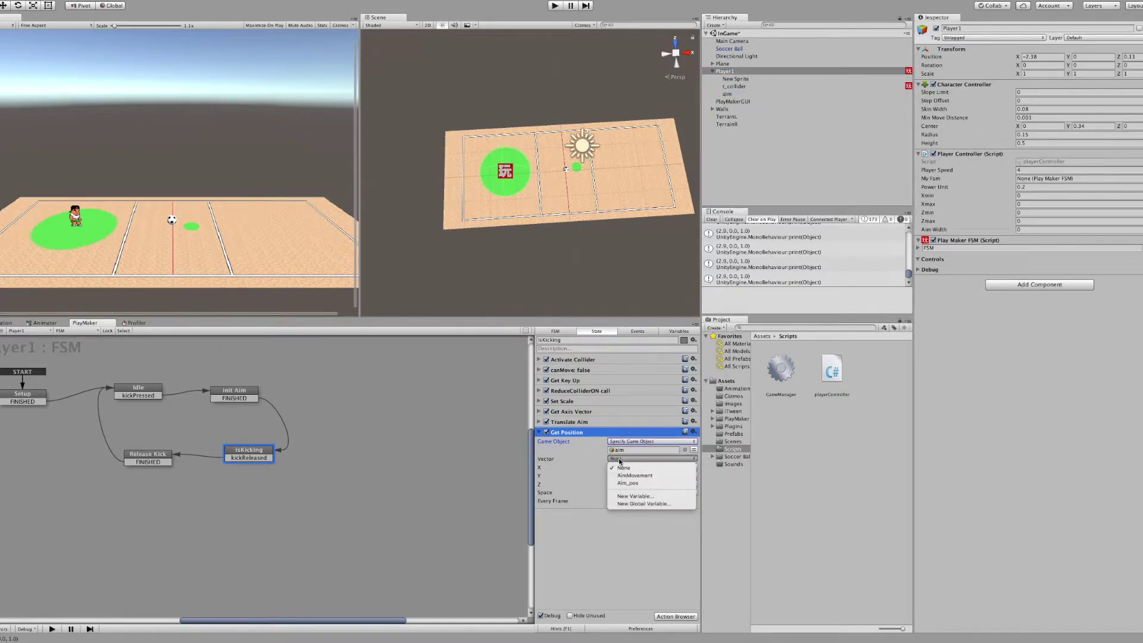
{"action": "left_click", "coordinate": [635, 484]}
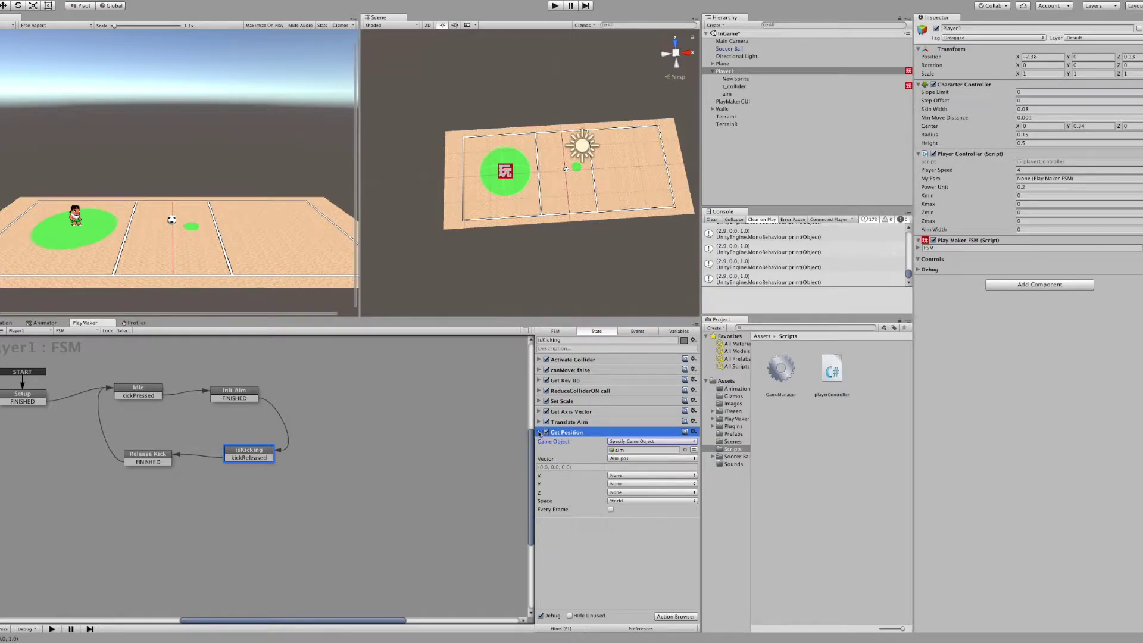
{"action": "double_click", "coordinate": [570, 433]}
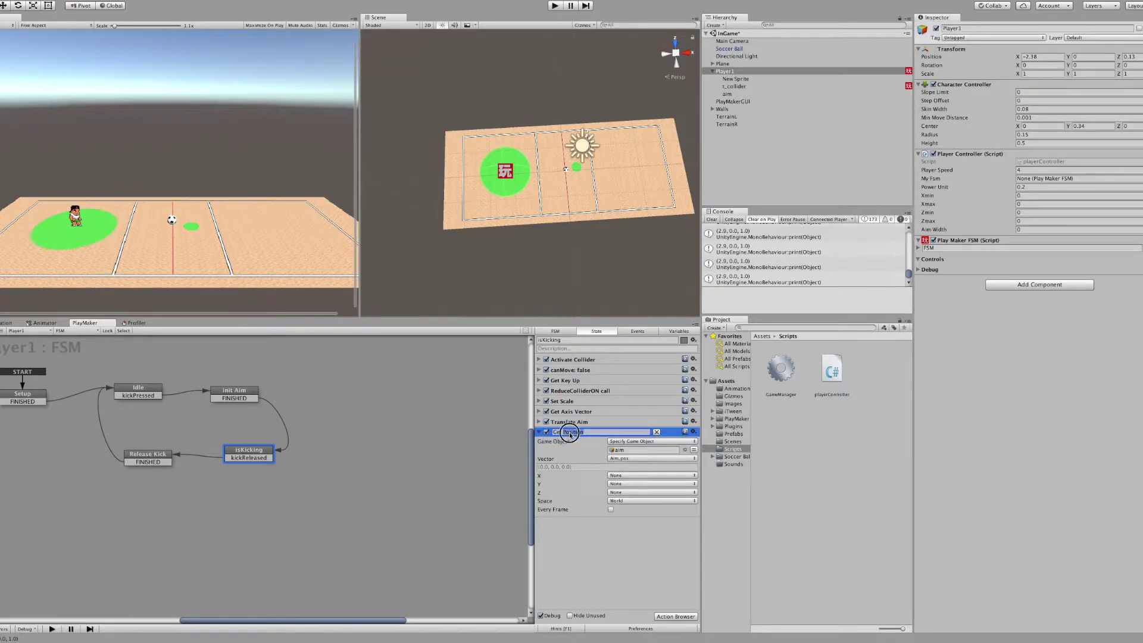
{"action": "type", "text": "s"}
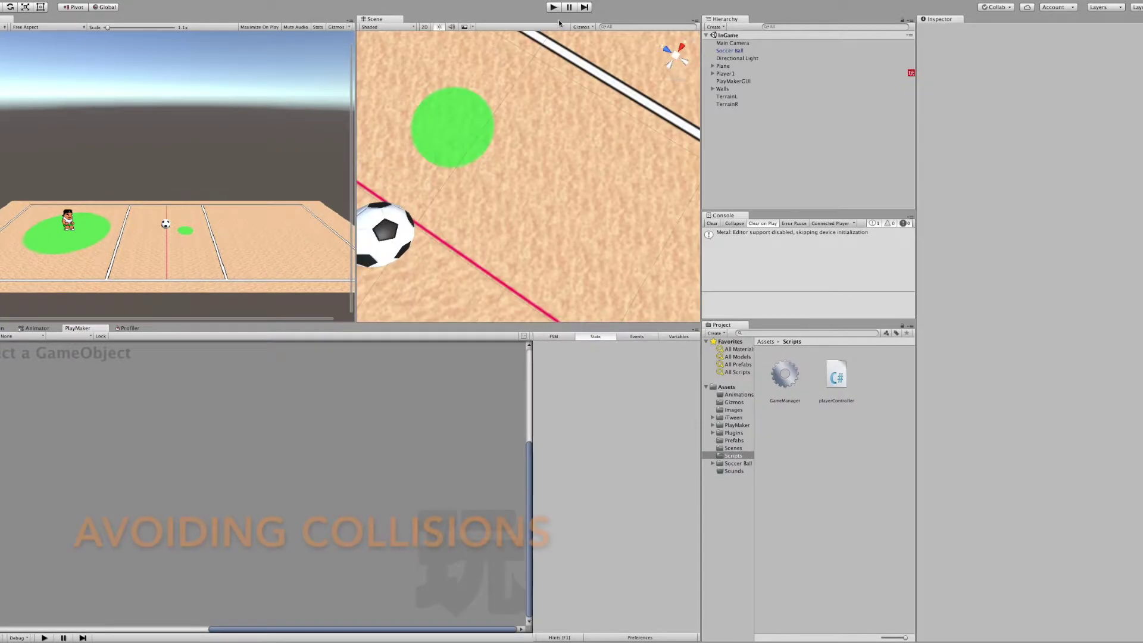
Step: Do a quick test run, then select the aim object under Player1 to add components
{"action": "left_click", "coordinate": [551, 8]}
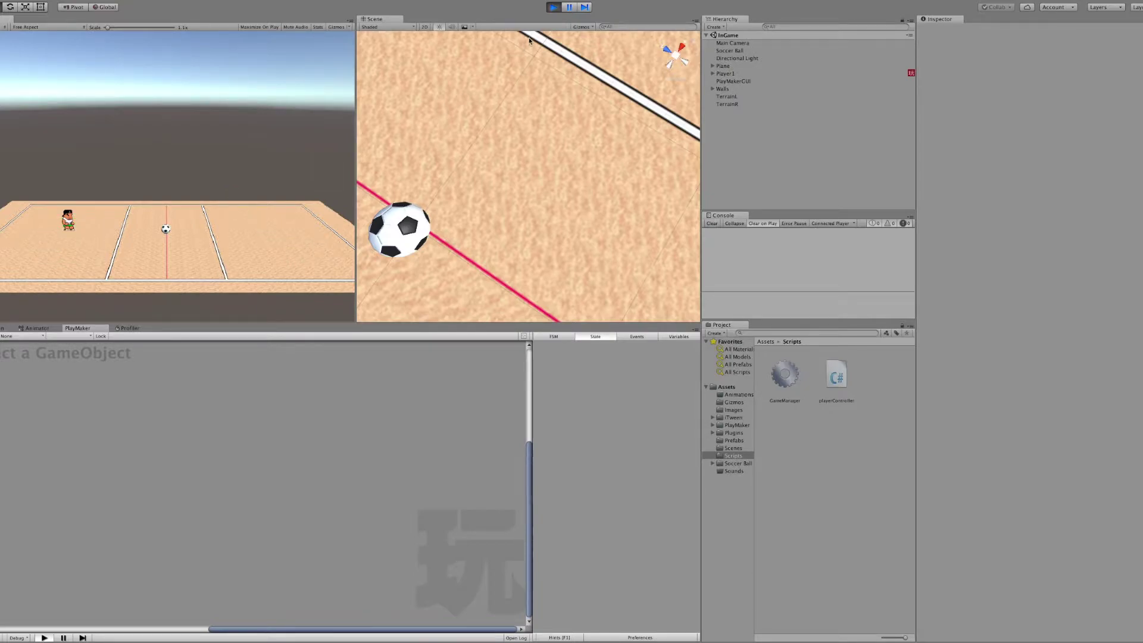
{"action": "left_click", "coordinate": [553, 8]}
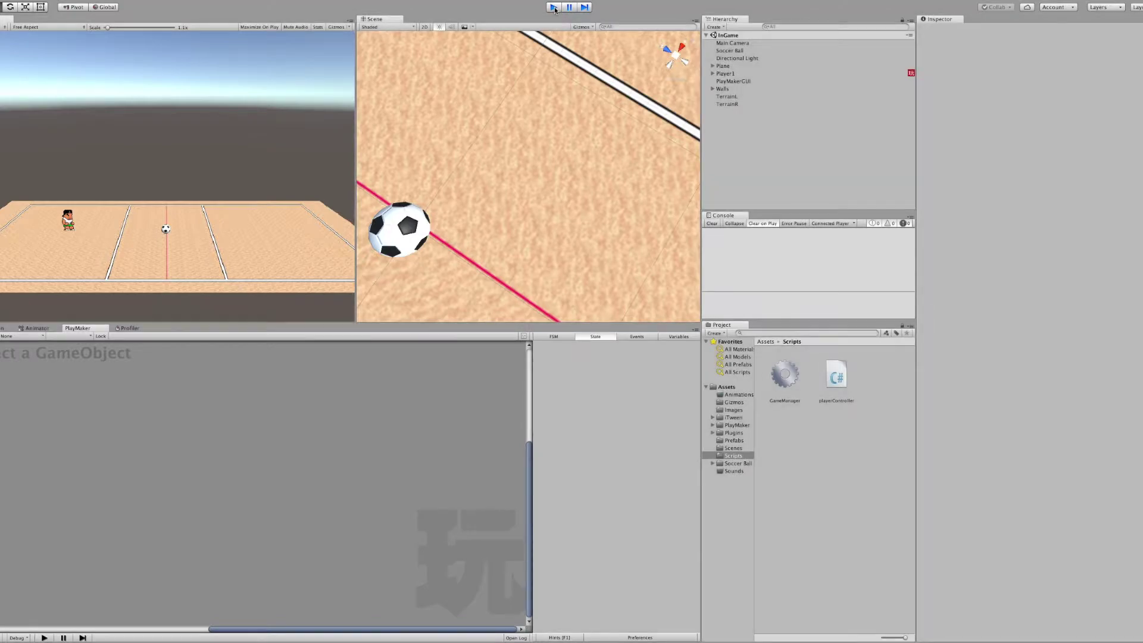
{"action": "left_click", "coordinate": [713, 74]}
{"action": "left_click", "coordinate": [759, 97]}
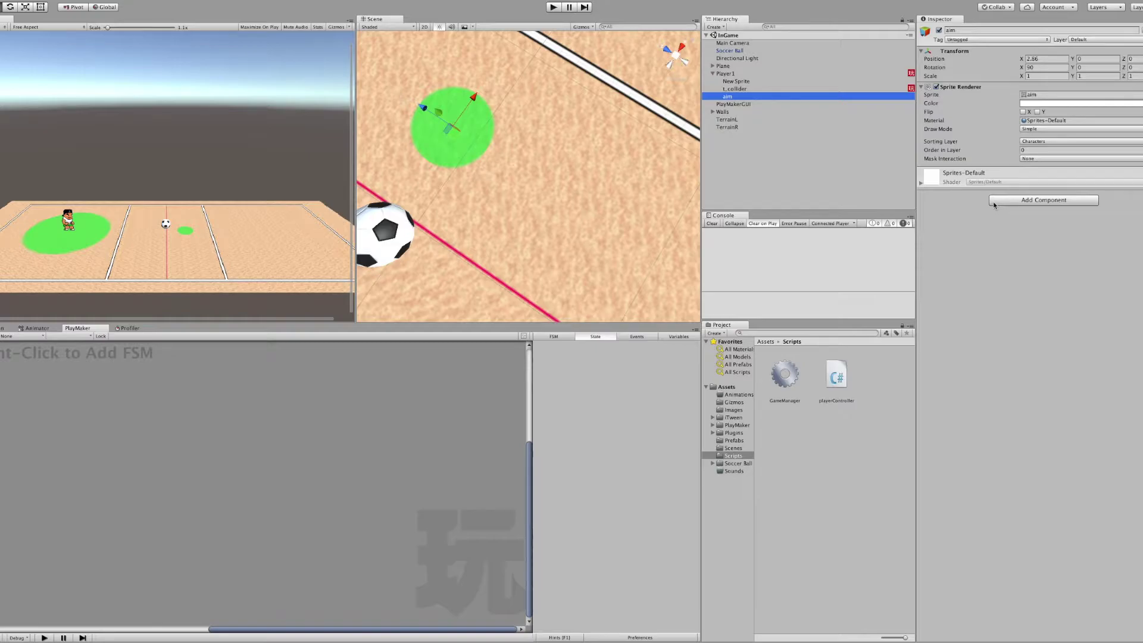
{"action": "left_click", "coordinate": [993, 204]}
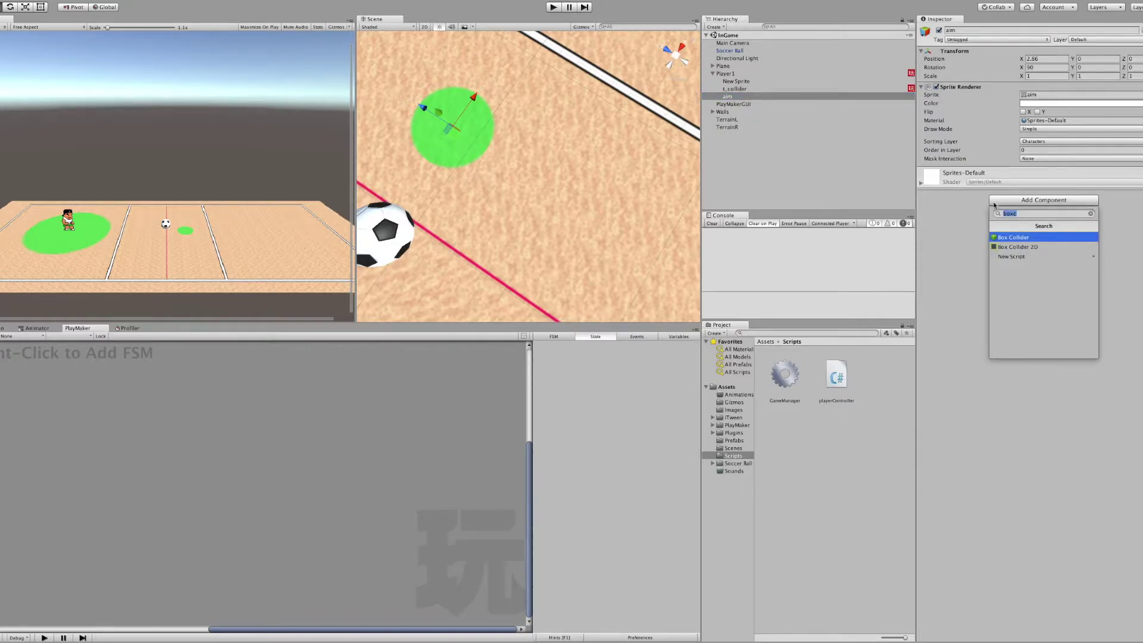
Step: Add a Box Collider to the aim object and set its X and Y size to 0.6
{"action": "left_click", "coordinate": [1008, 239]}
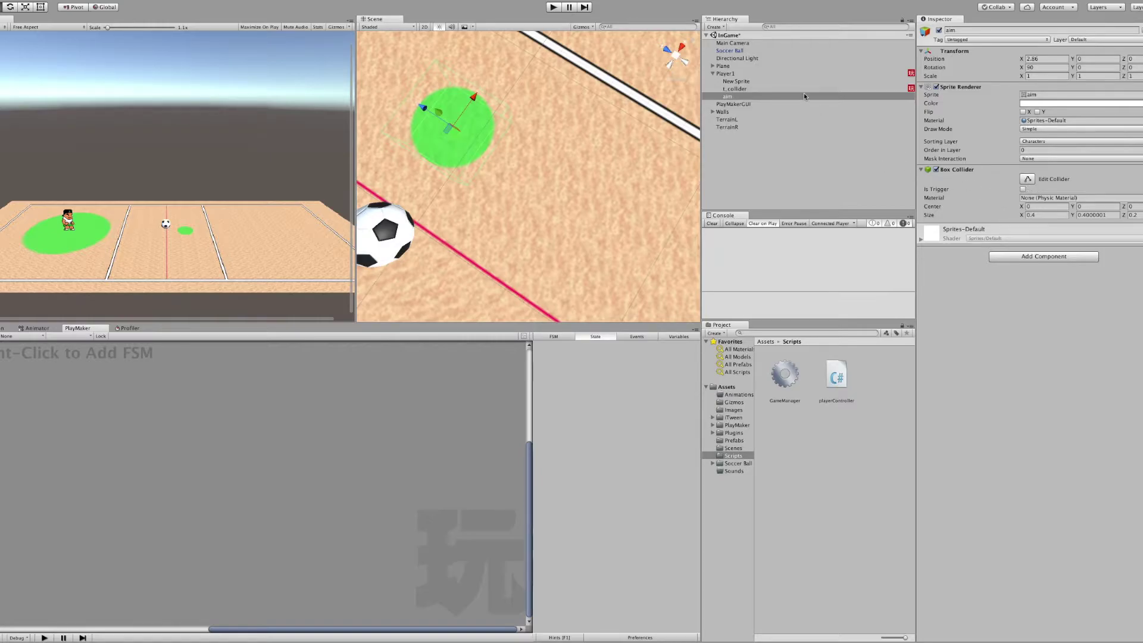
{"action": "double_click", "coordinate": [733, 97]}
{"action": "left_click", "coordinate": [1039, 215]}
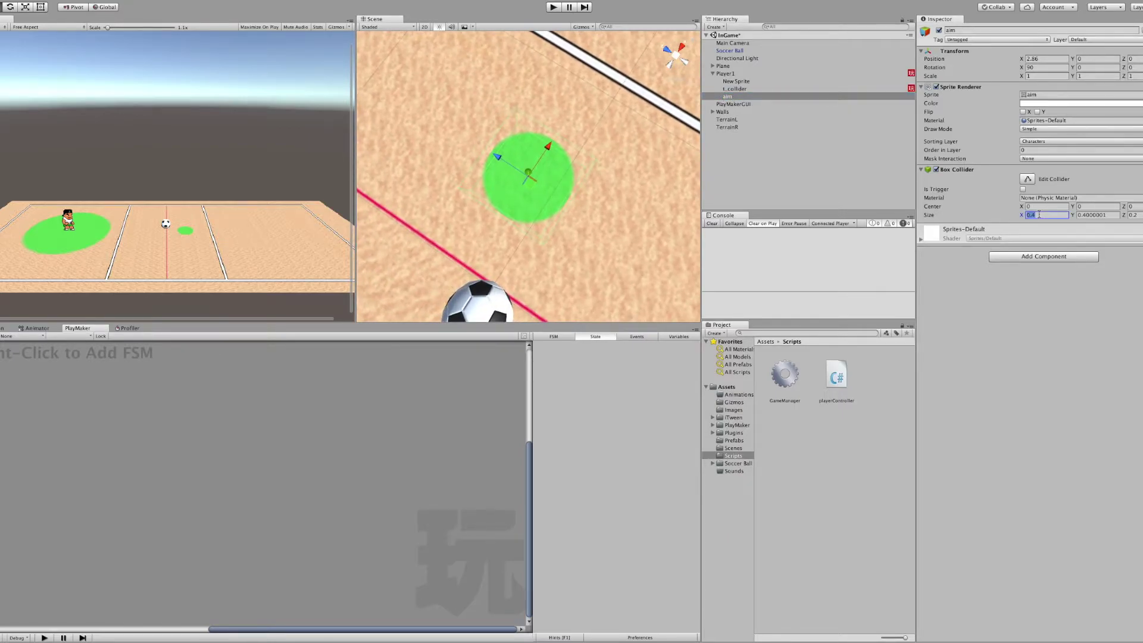
{"action": "left_click", "coordinate": [1039, 215]}
{"action": "left_click", "coordinate": [1110, 214]}
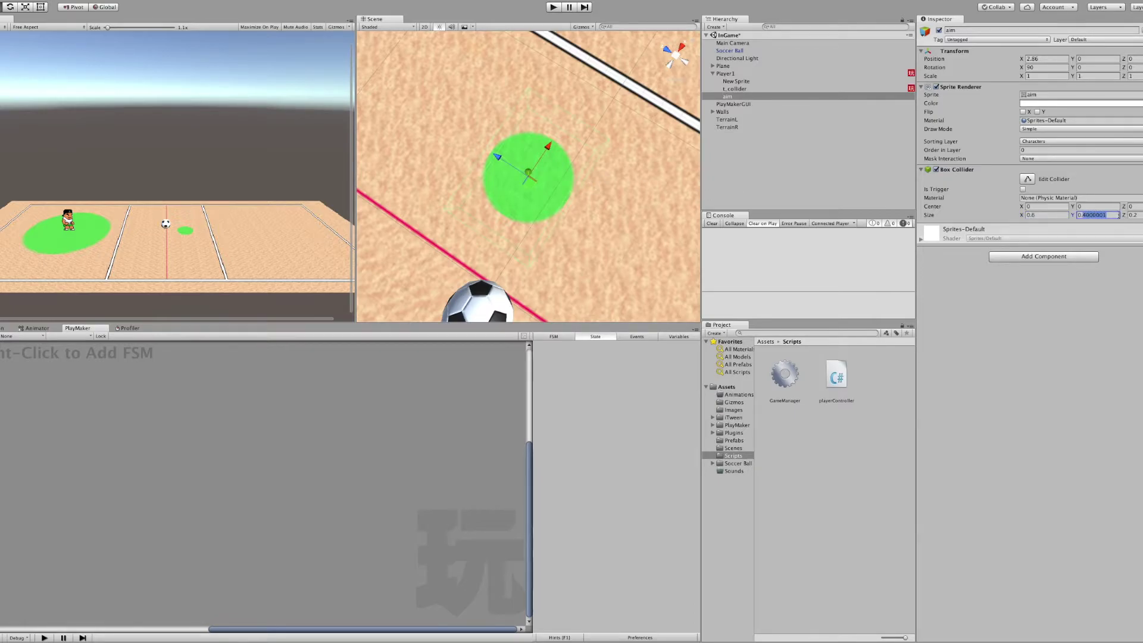
{"action": "type", "text": "0.6"}
{"action": "left_click", "coordinate": [1075, 256]}
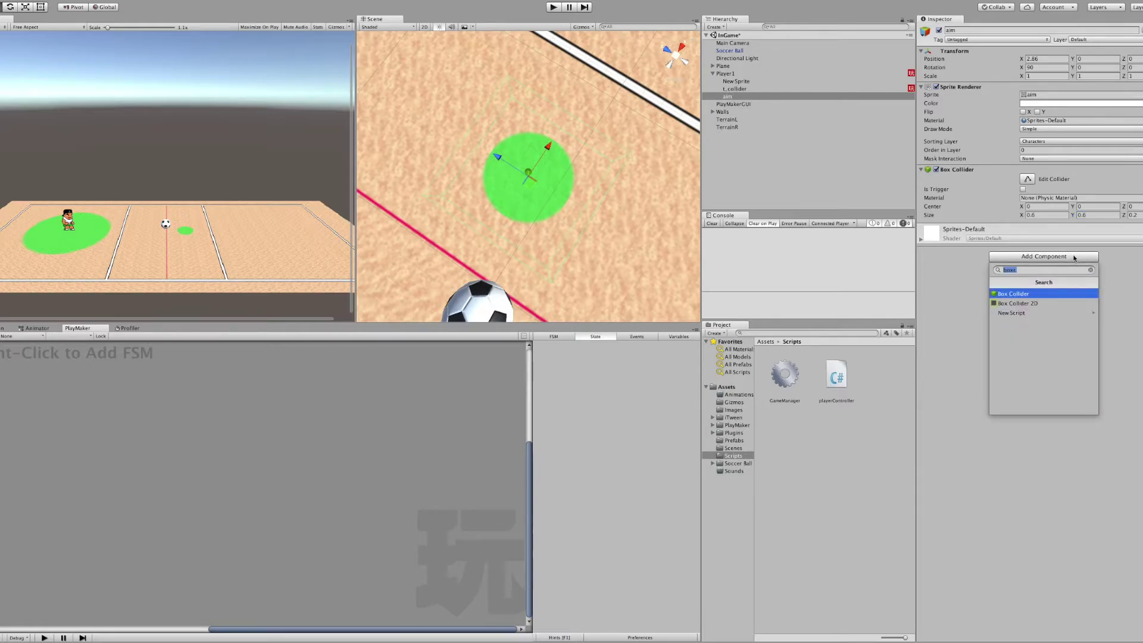
Step: Add a Rigidbody to the aim with gravity off and rotation frozen on X, Y and Z
{"action": "type", "text": "rigi"}
{"action": "key", "text": "Return"}
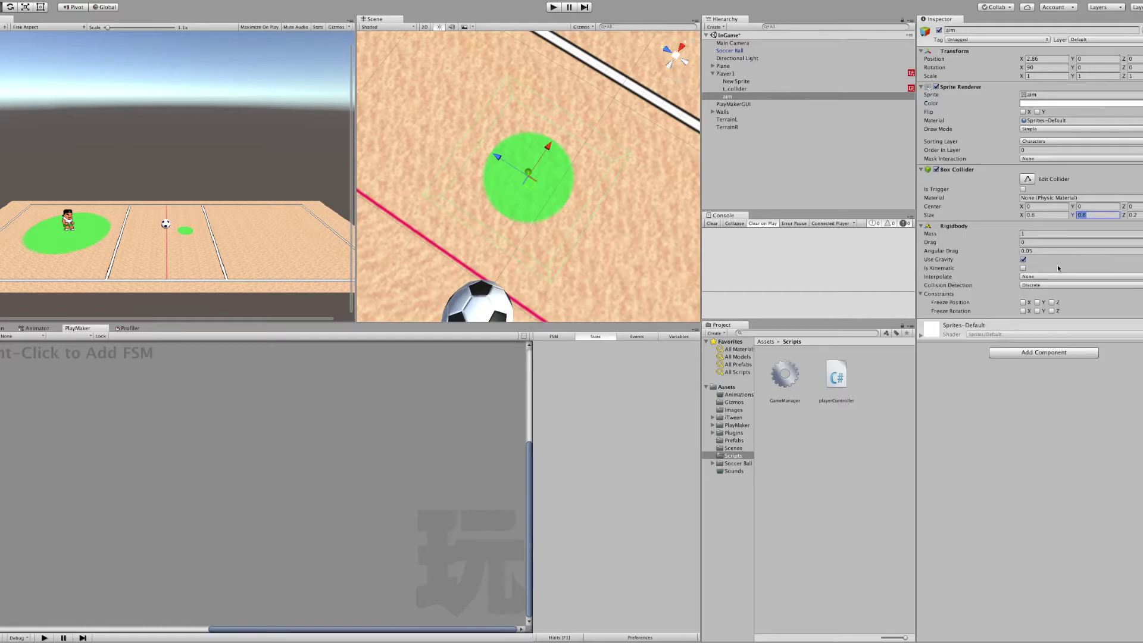
{"action": "left_click", "coordinate": [1023, 260]}
{"action": "left_click", "coordinate": [1023, 311]}
{"action": "left_click", "coordinate": [1038, 311]}
{"action": "left_click", "coordinate": [1052, 311]}
Step: Orbit the Scene view to a low-angle court view and run the game to test the aim
{"action": "scroll", "coordinate": [583, 112], "scroll_direction": "down", "scroll_amount": 5}
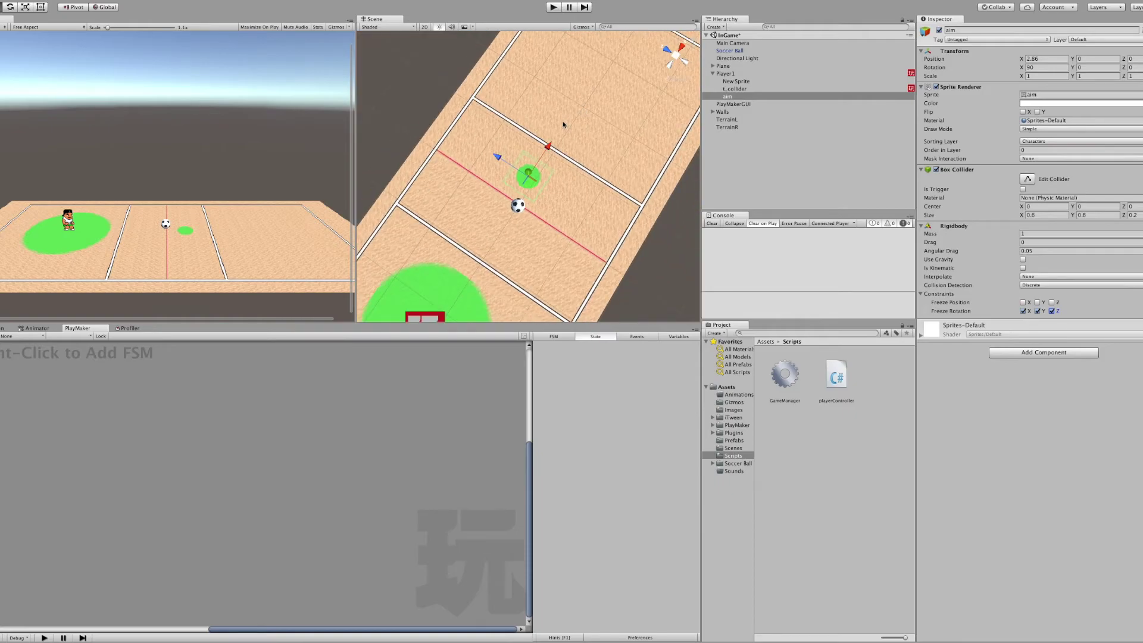
{"action": "mouse_move", "coordinate": [563, 121]}
{"action": "left_mouse_down", "text": "alt"}
{"action": "mouse_move", "coordinate": [508, 228]}
{"action": "mouse_move", "coordinate": [582, 290]}
{"action": "left_mouse_up", "text": "alt"}
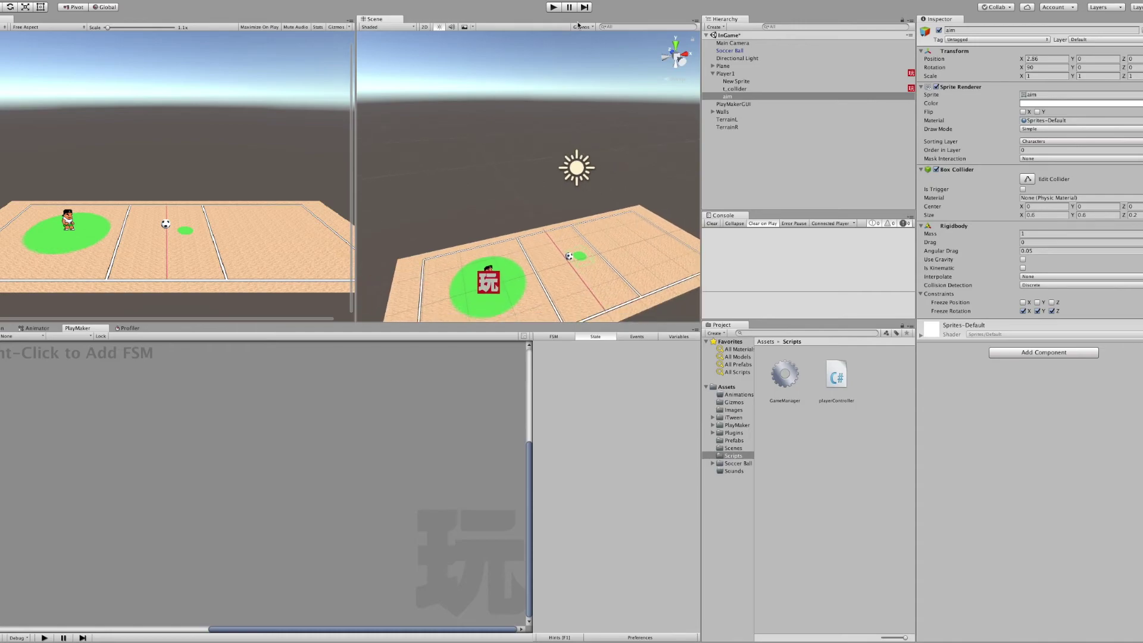
{"action": "left_click", "coordinate": [553, 7]}
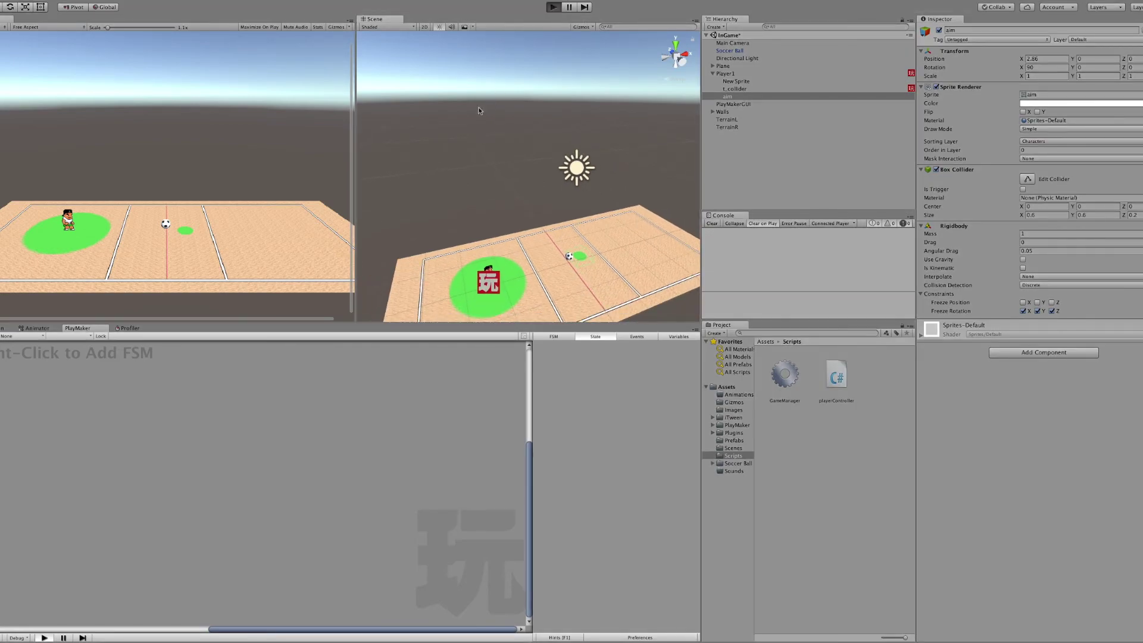